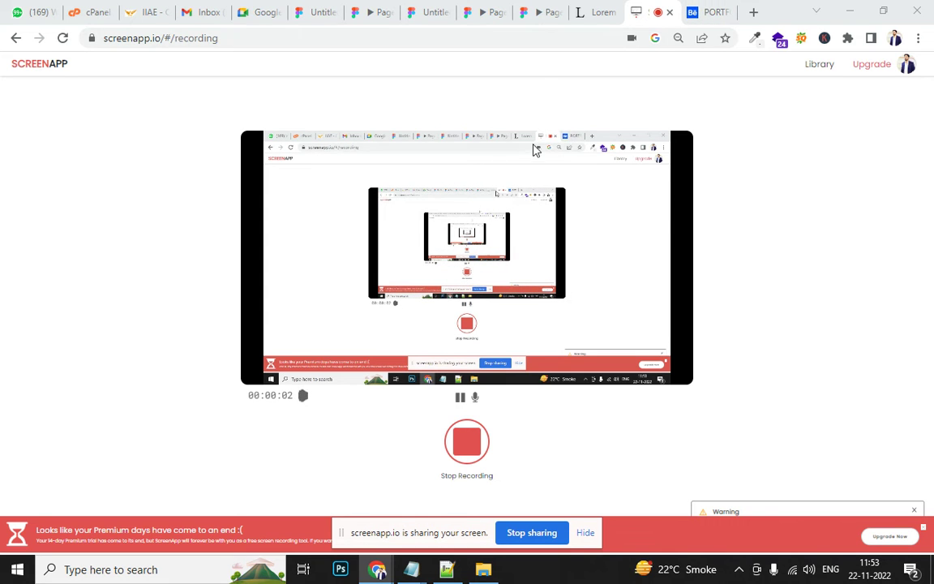
Return to Chrome and bring up the Figma draft with the five dark circles.
key("alt+Tab")
key("alt+Tab")
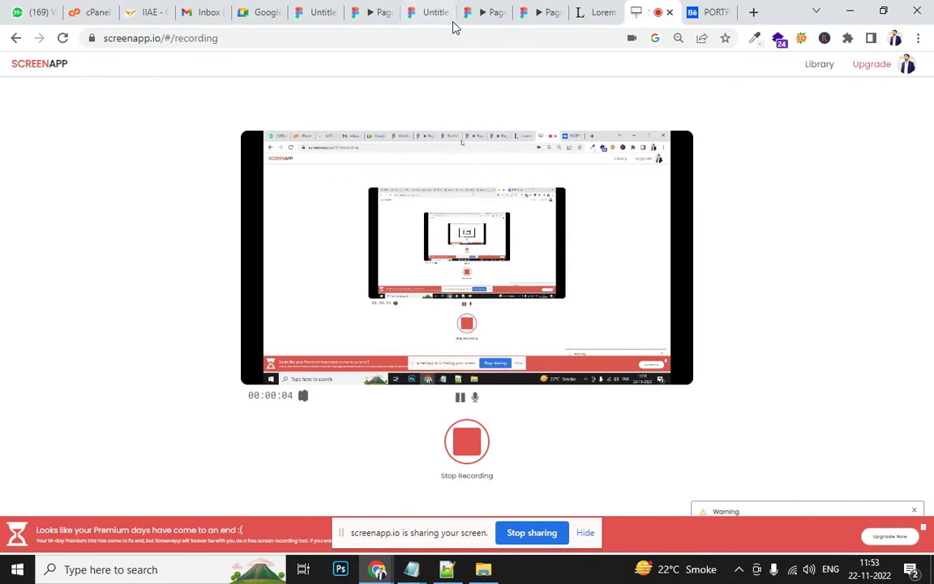
left_click(417, 11)
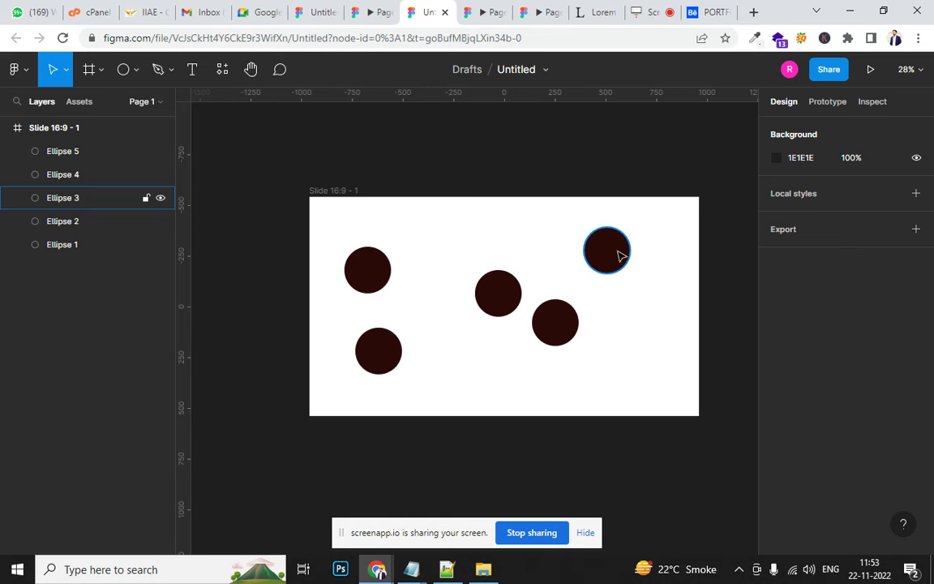
Export the Slide 16:9 - 1 frame as a PNG and open the downloaded image to check it.
left_click(326, 192)
scroll(927, 387, "down", 3)
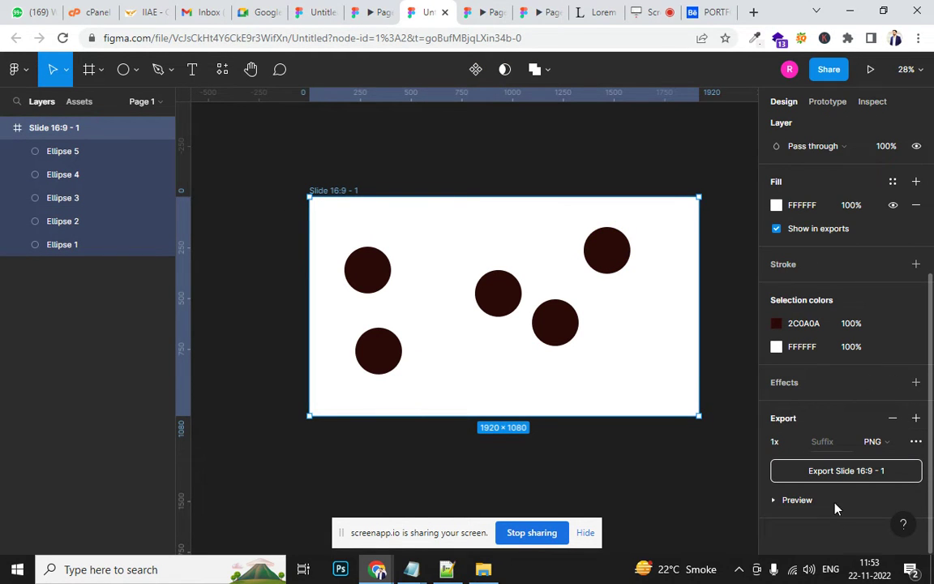
left_click(856, 474)
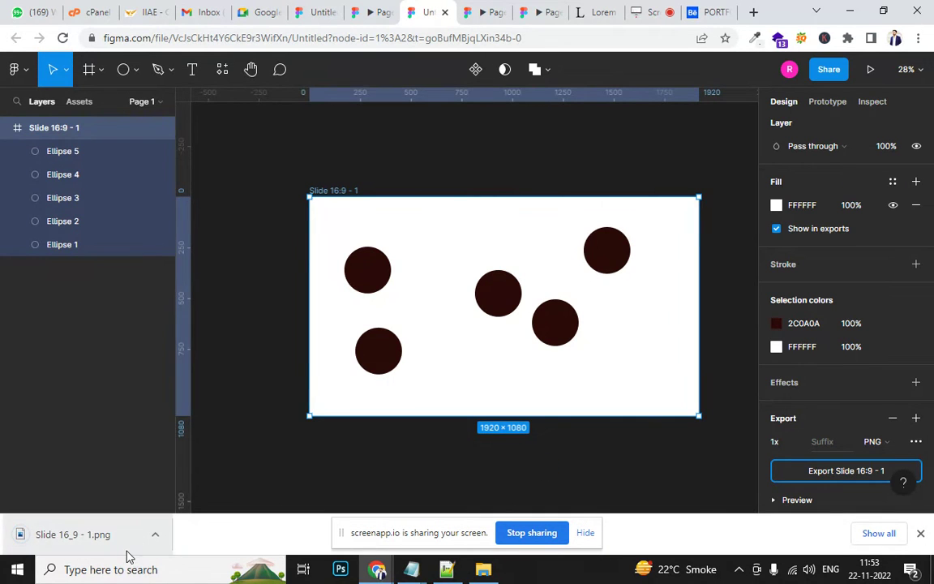
left_click(133, 549)
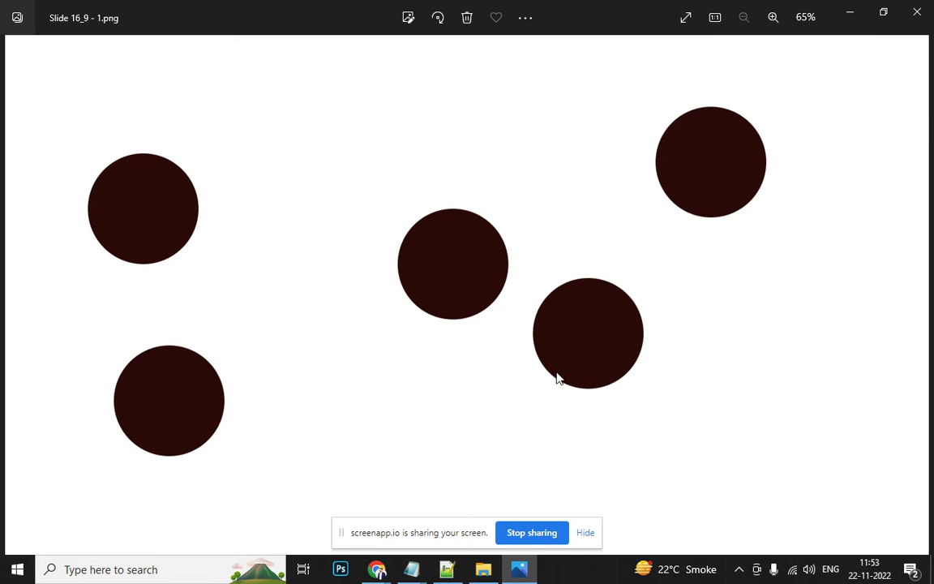
left_click(917, 13)
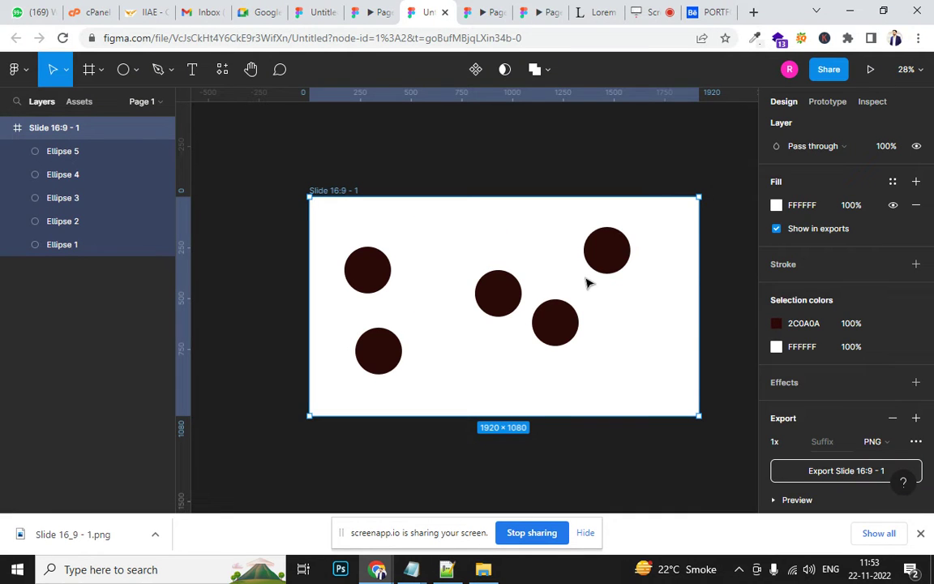
Reselect the slide frame and export it again as a PNG via File > Export.
left_click(608, 259)
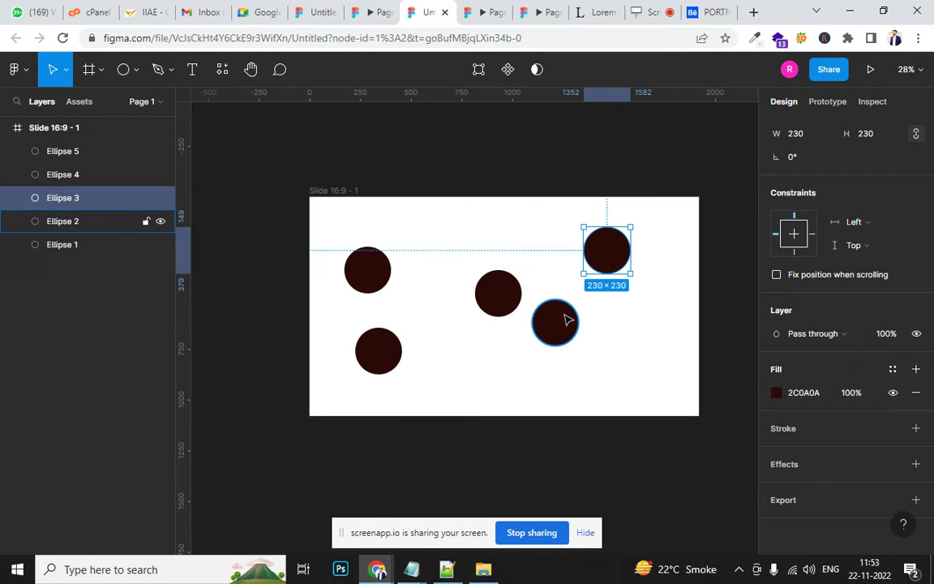
left_click(324, 191)
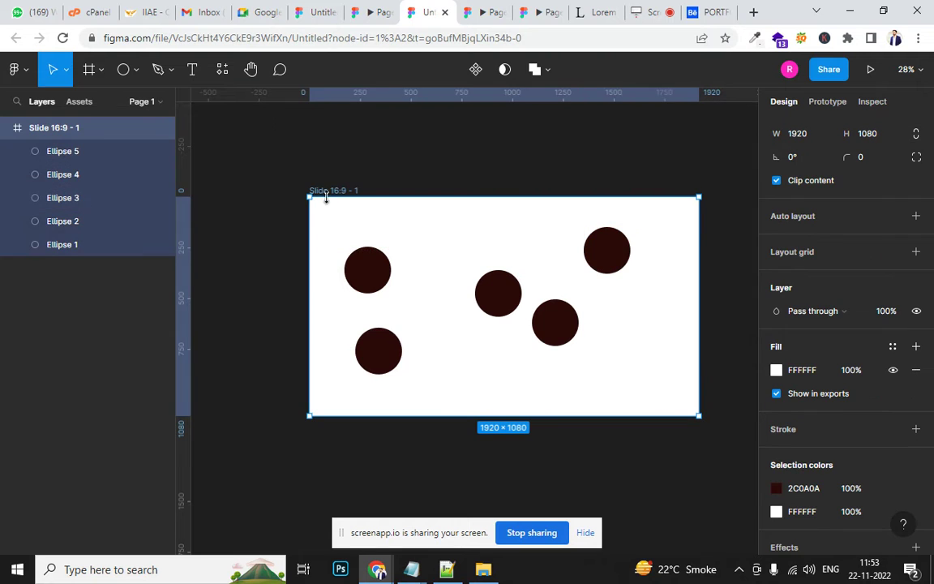
left_click(20, 72)
mouse_move(37, 165)
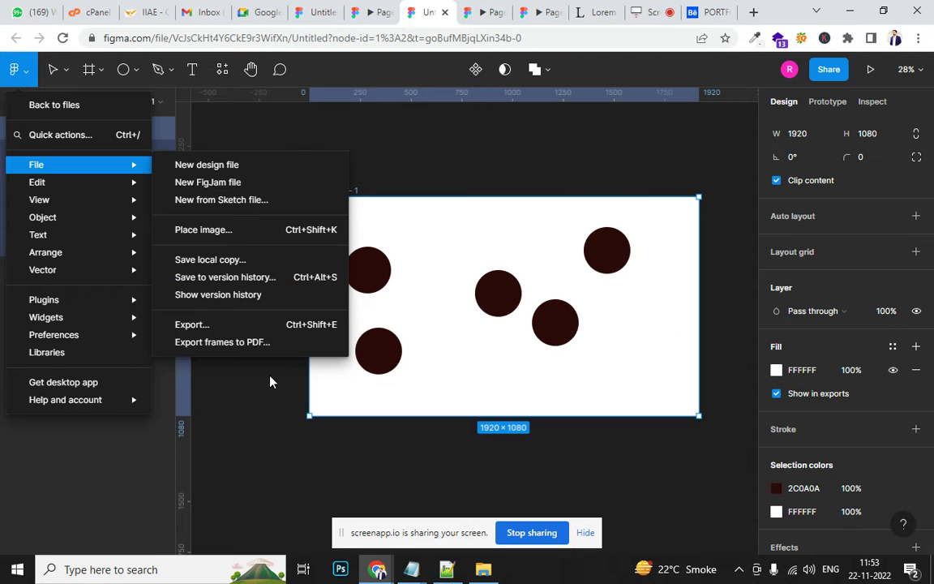
left_click(273, 333)
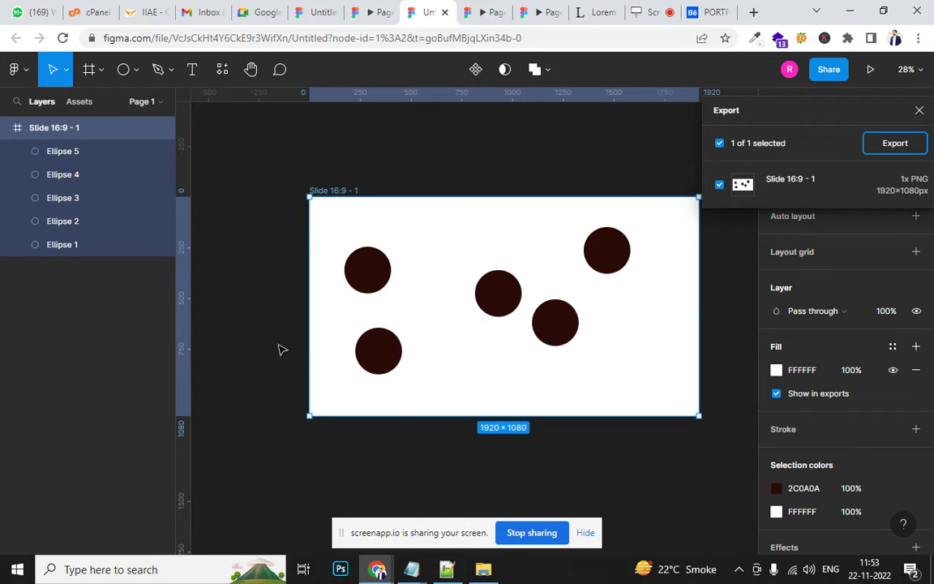
left_click(900, 153)
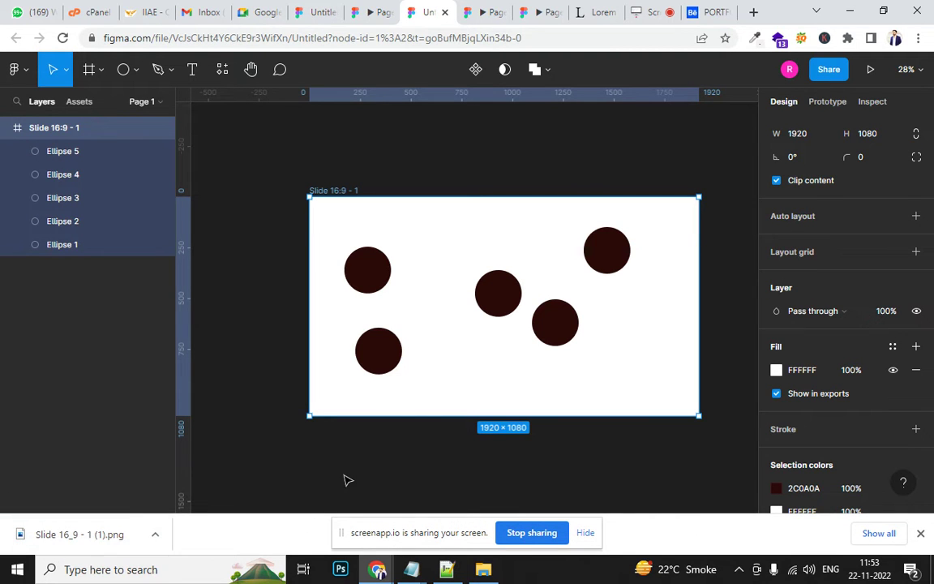
Select the slide frame, then delete the first two dark circles.
left_click(327, 417)
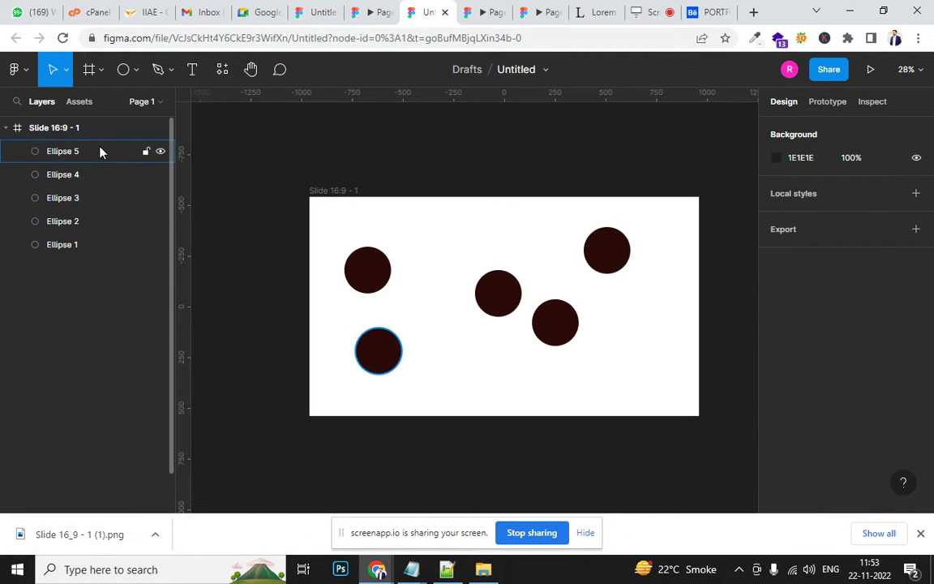
left_click(335, 192)
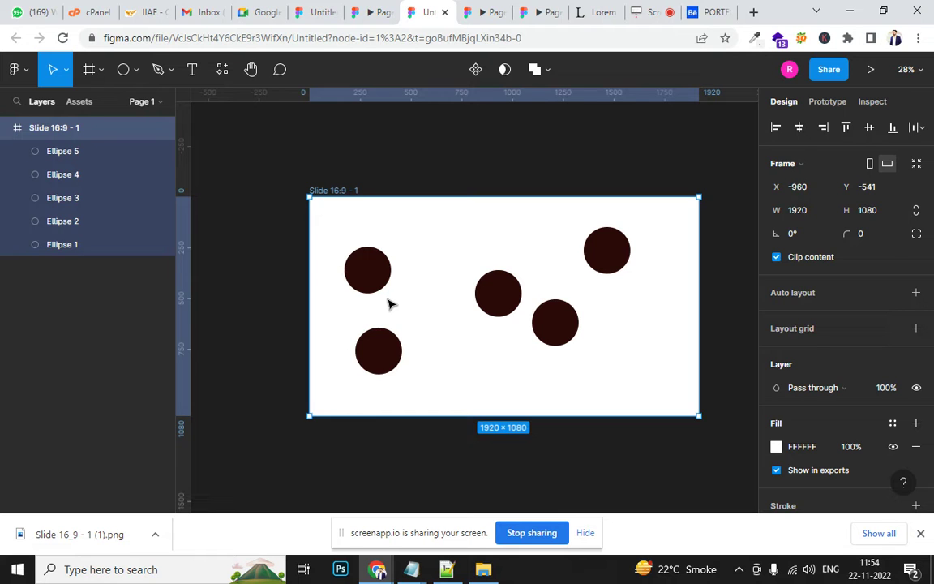
left_click(467, 187)
left_click(367, 284)
key("Delete")
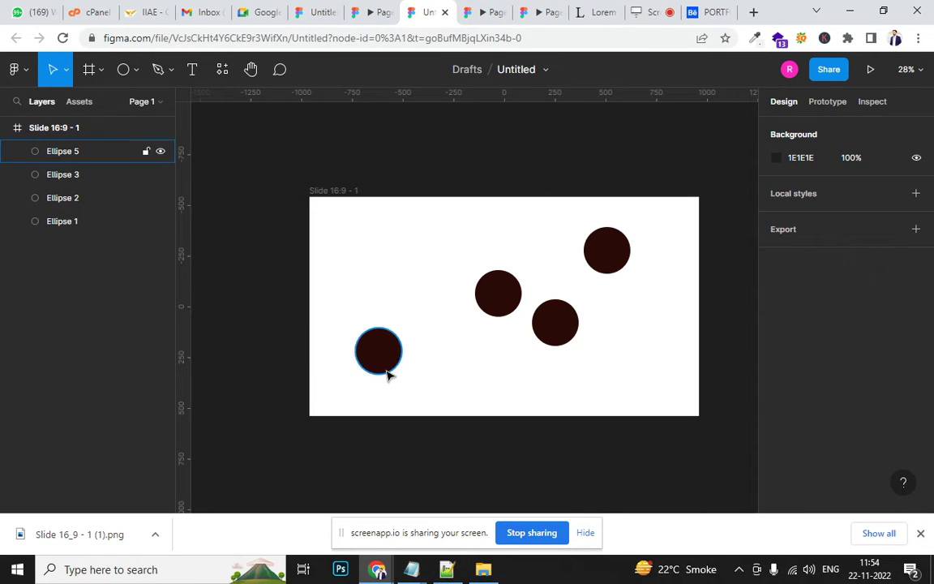
left_click(379, 354)
key("Delete")
Delete the remaining three circles, leaving the empty white slide frame selected.
left_click(490, 296)
key("Delete")
left_click(563, 330)
key("Delete")
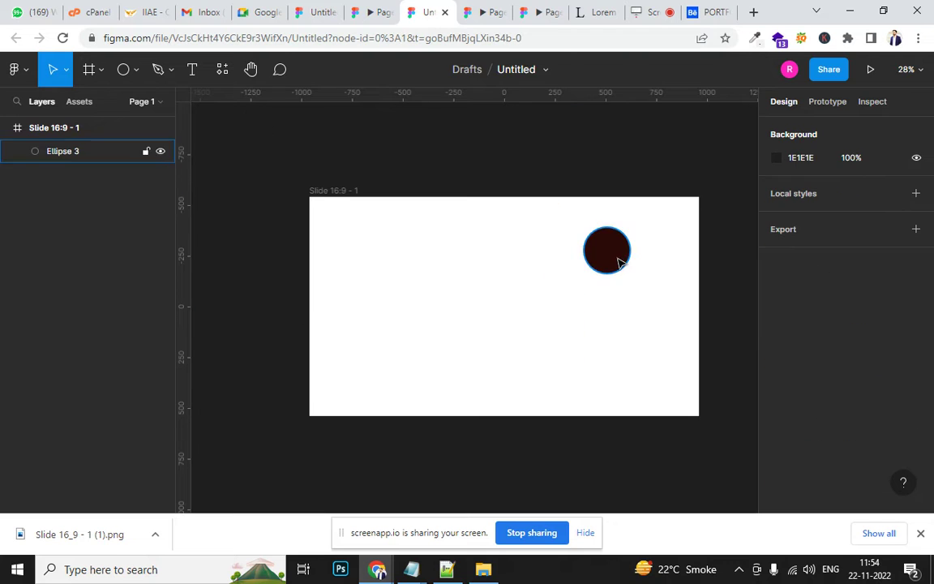
left_click(616, 262)
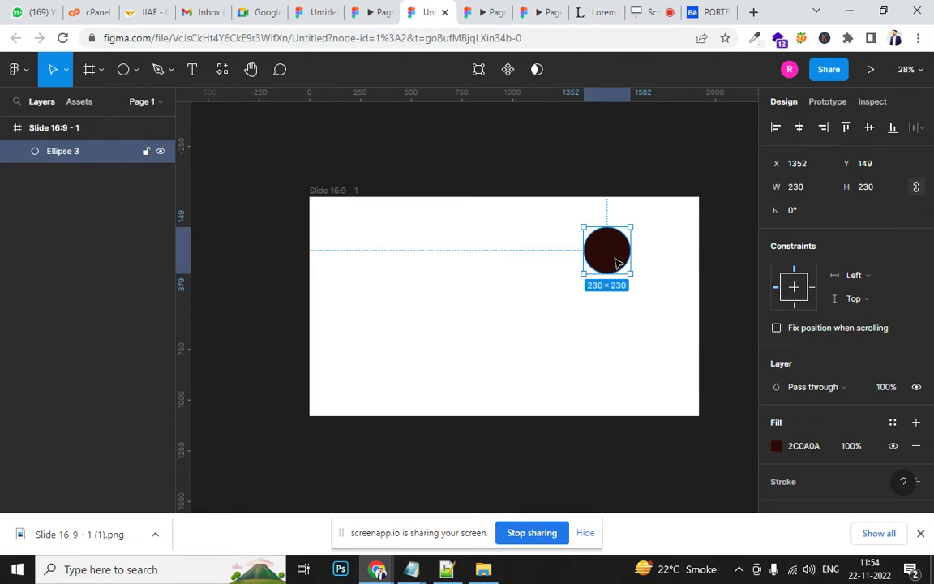
key("Delete")
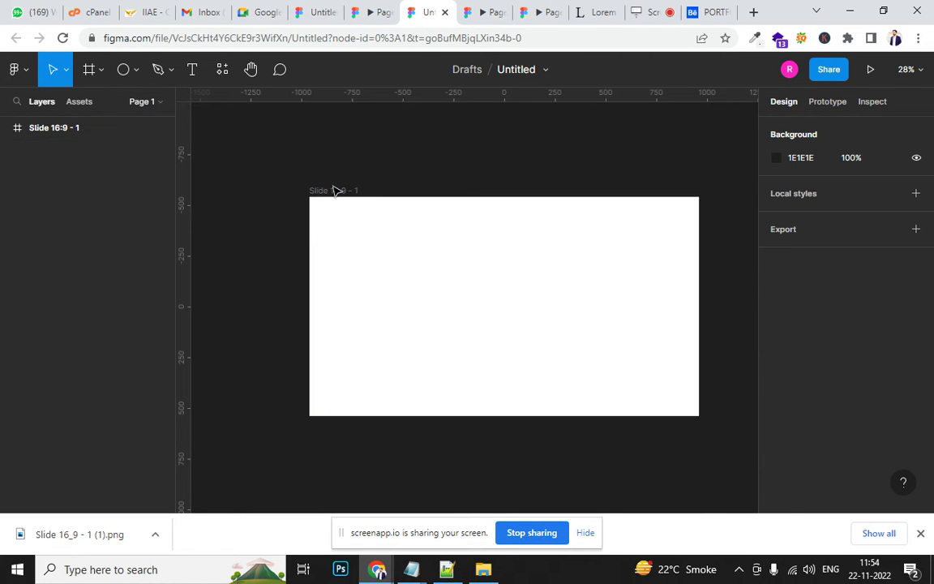
left_click(333, 192)
left_click(537, 14)
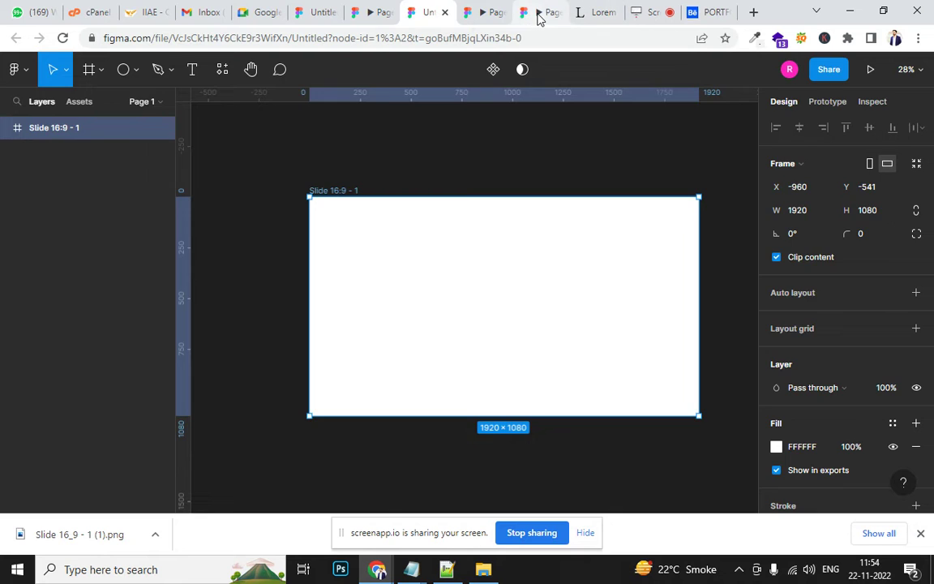
Look over the prototype preview tabs, then load gmail.com in the current tab.
left_click(462, 38)
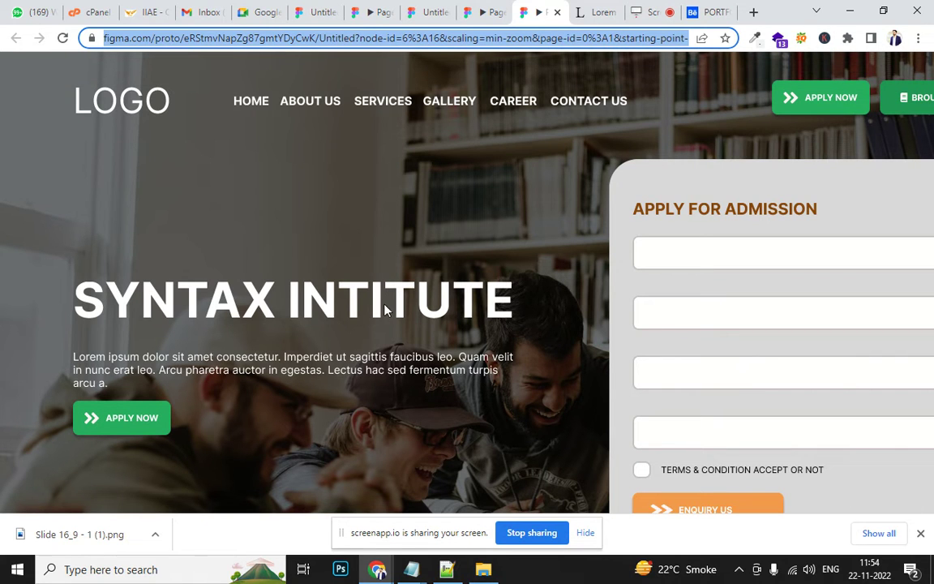
left_click(489, 12)
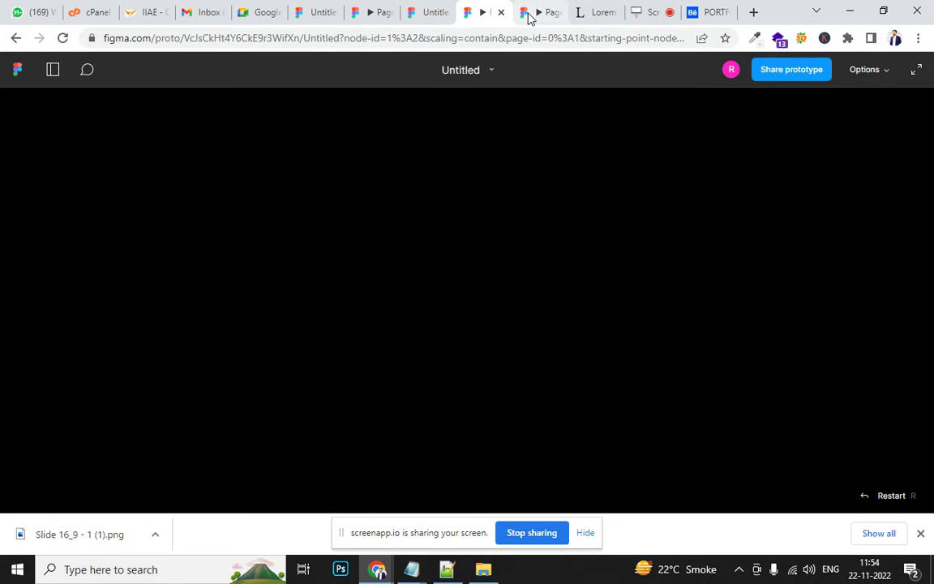
left_click(308, 38)
type("g")
key("Return")
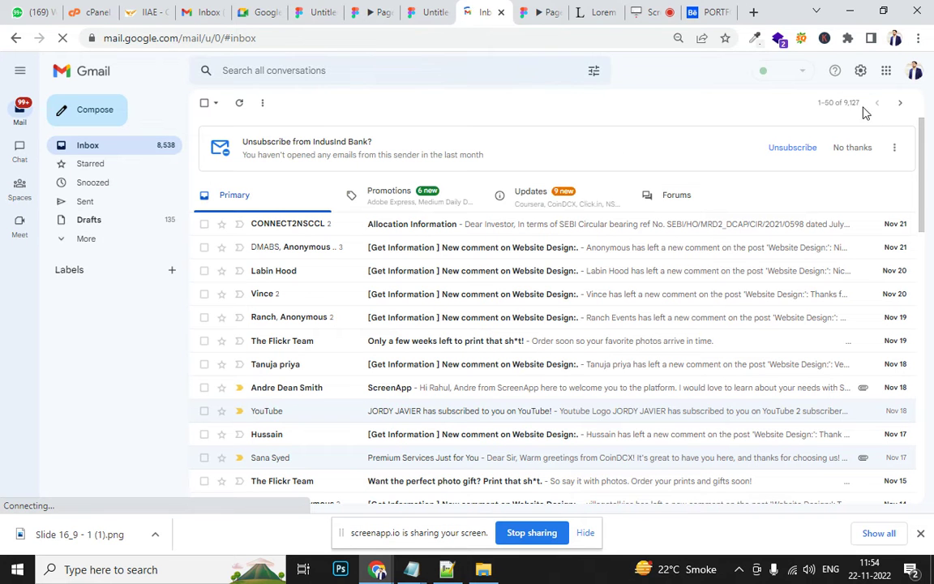
Start an instant Google Meet meeting from the apps grid and copy its link.
left_click(888, 73)
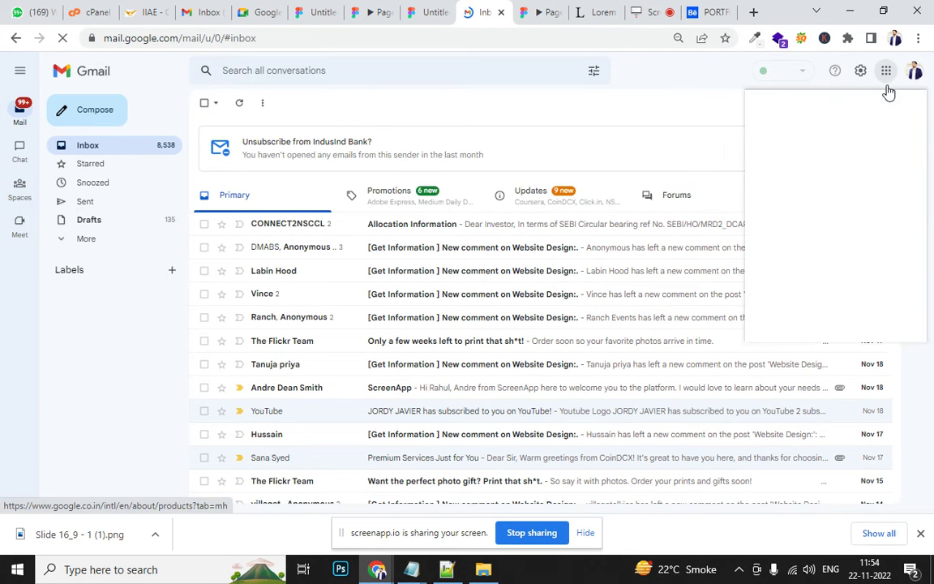
left_click(892, 233)
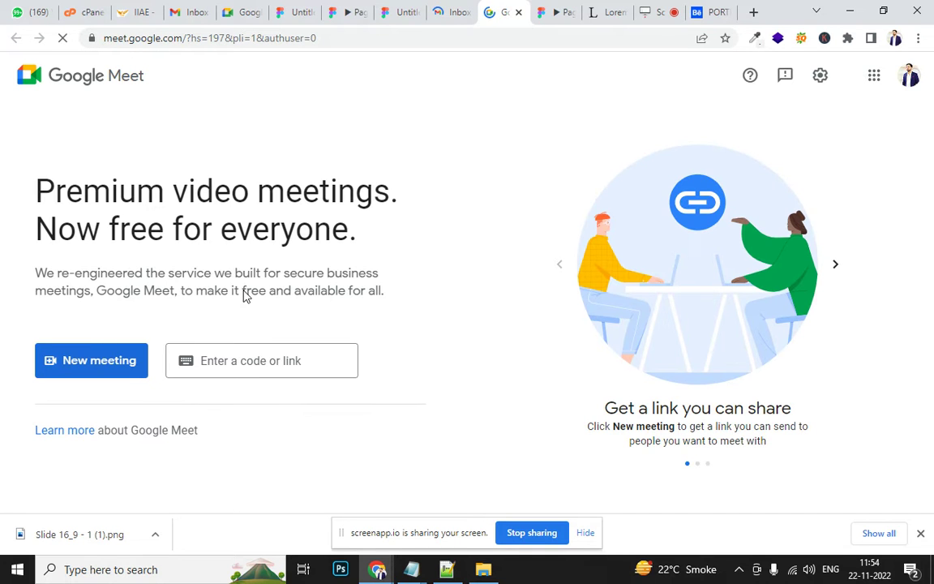
left_click(139, 362)
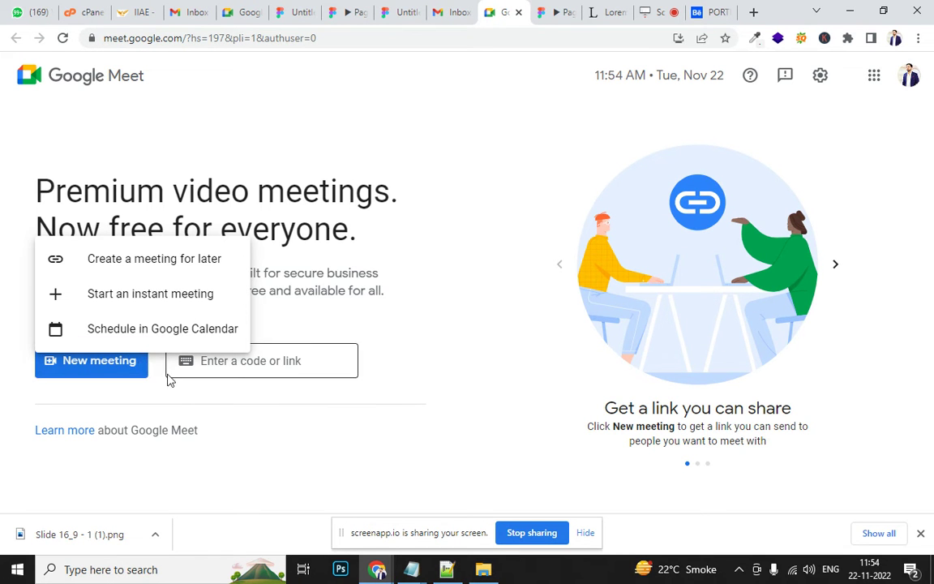
left_click(167, 295)
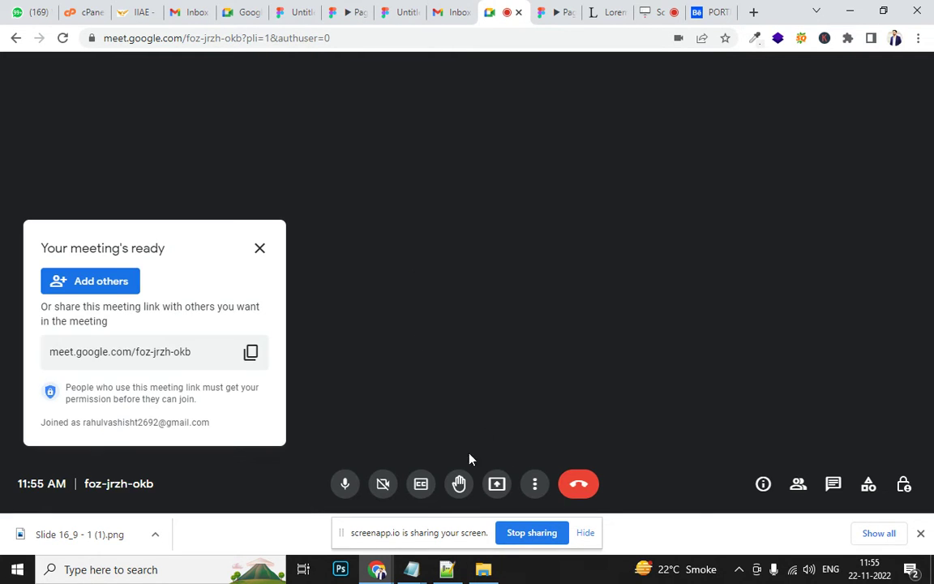
left_click(249, 352)
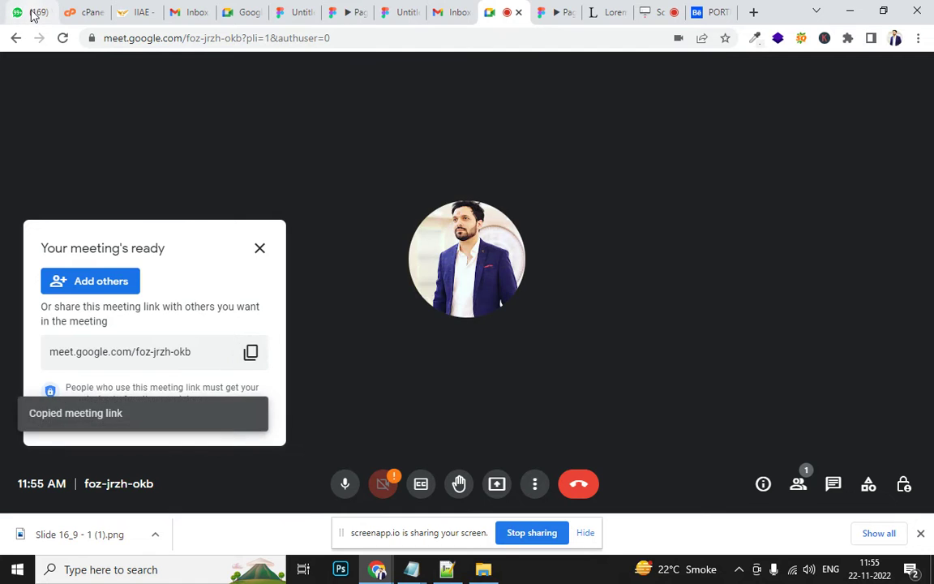
left_click(24, 12)
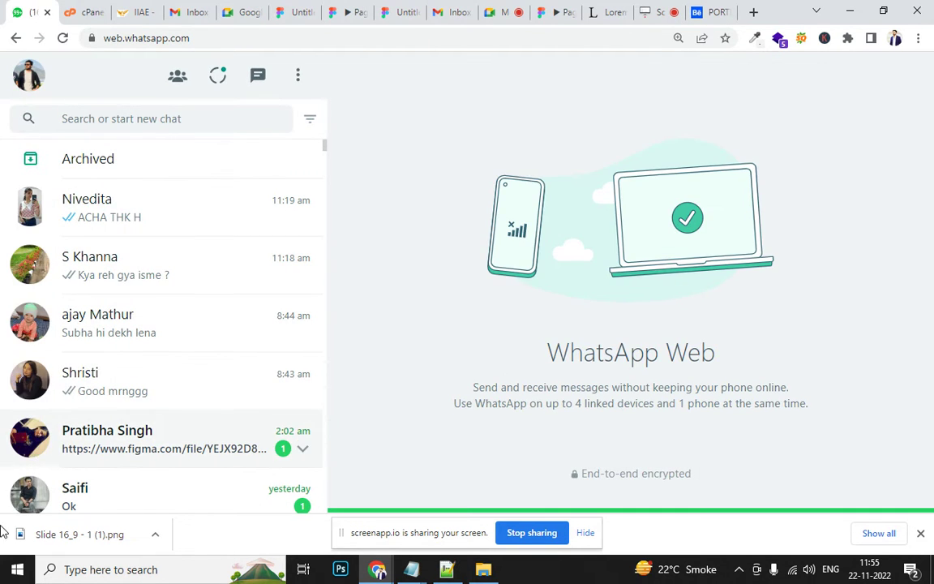
Search the WhatsApp chat list for 'an' to find the contact.
scroll(158, 497, "down", 3)
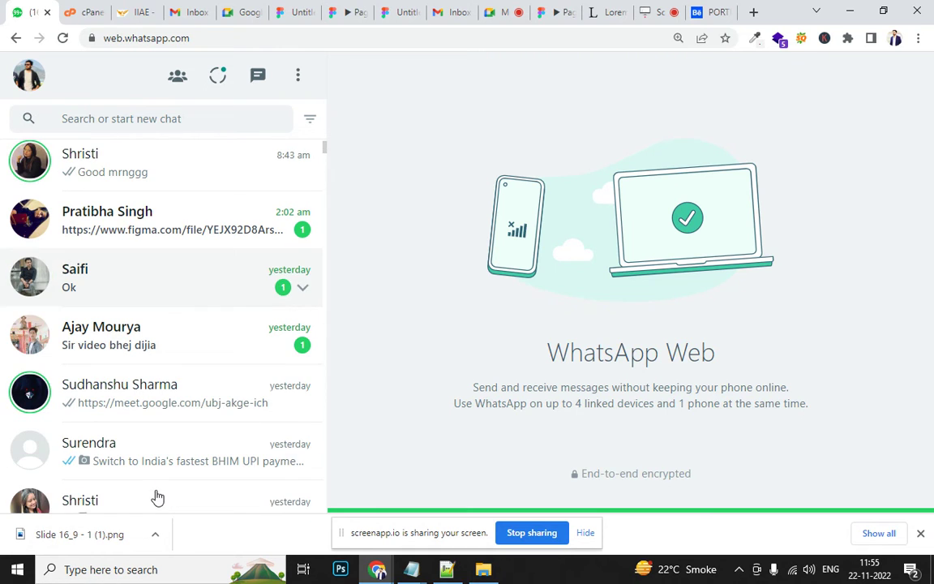
scroll(153, 438, "down", 3)
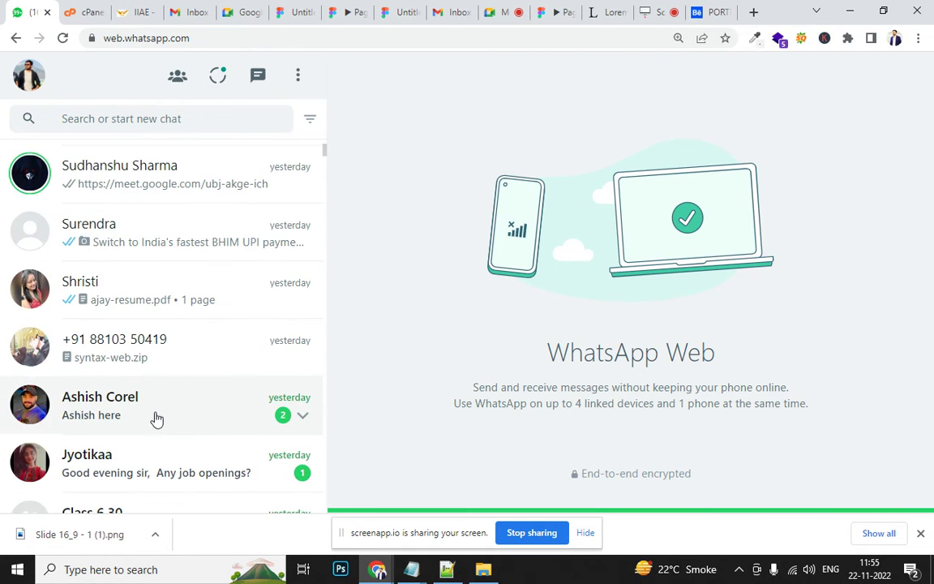
left_click(243, 119)
type("a")
key("BackSpace")
type("v")
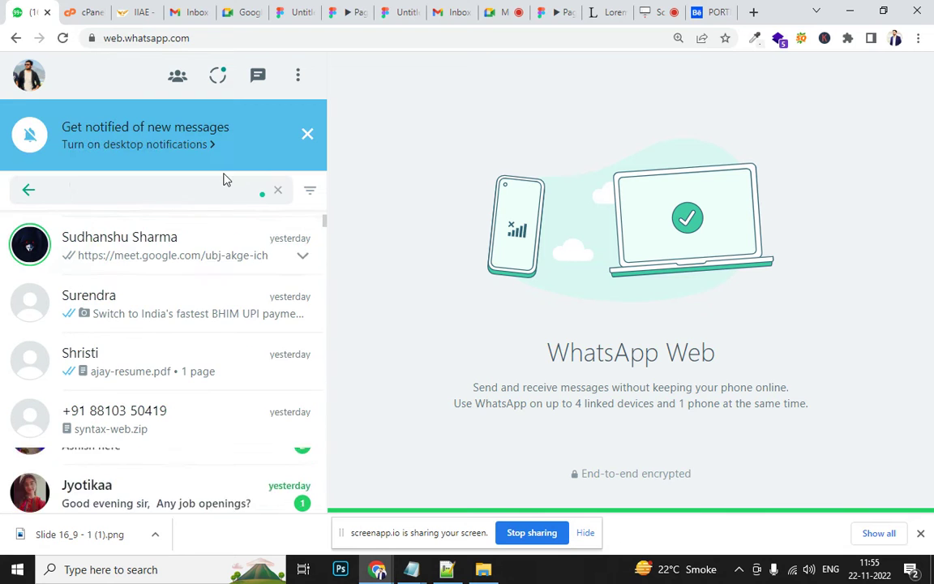
key("BackSpace")
type("an")
scroll(123, 237, "up", 4)
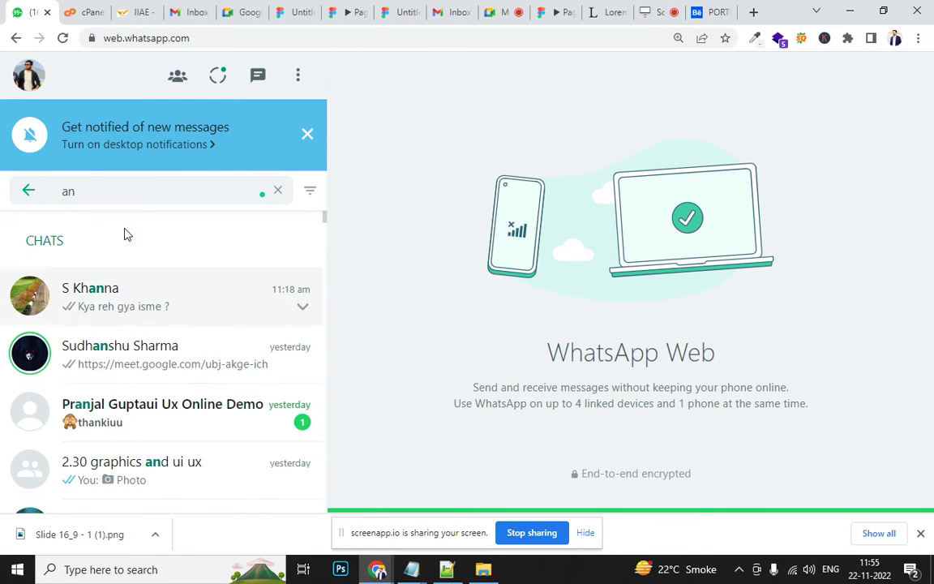
scroll(131, 397, "down", 3)
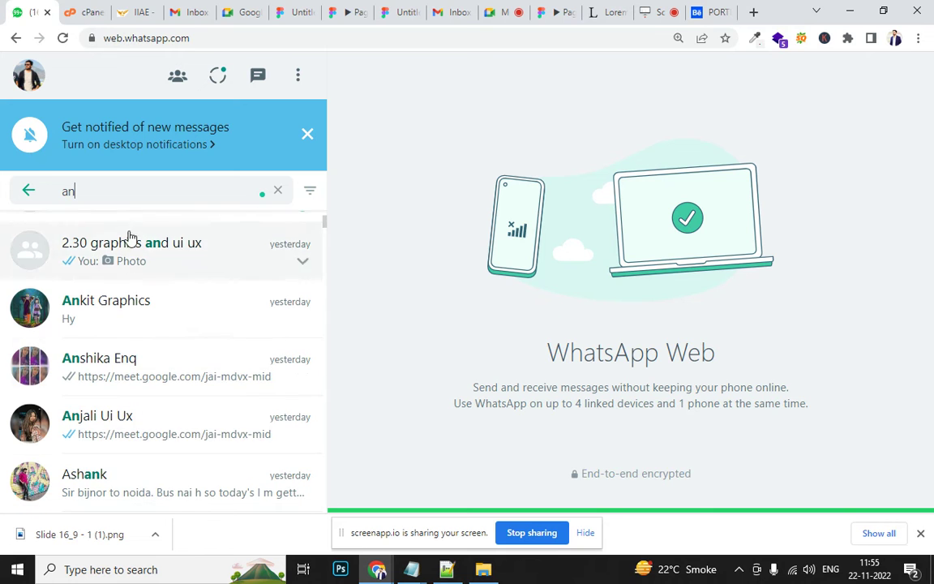
scroll(133, 308, "down", 2)
scroll(134, 332, "up", 1)
left_click(149, 308)
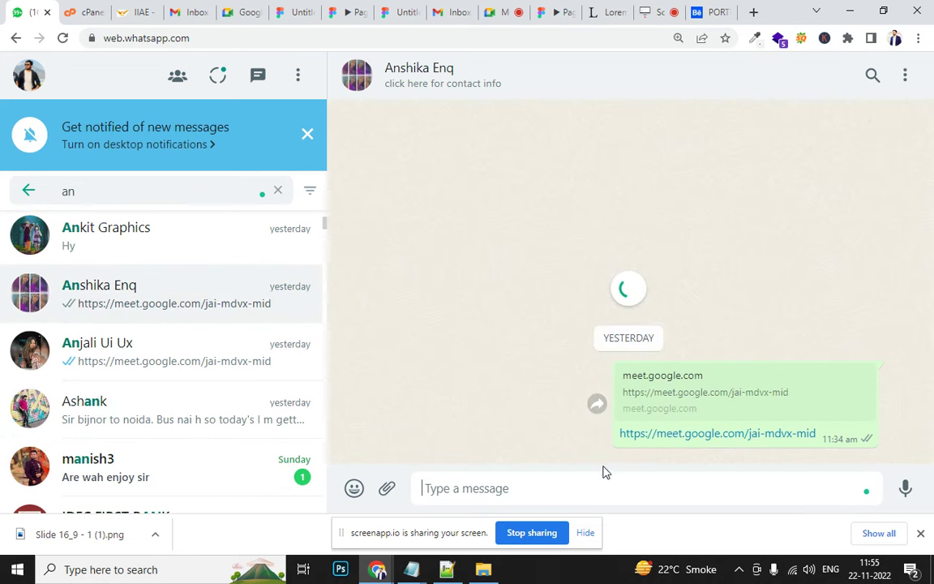
type("https://meet.google.com/foz-jrzh-okb")
key("Return")
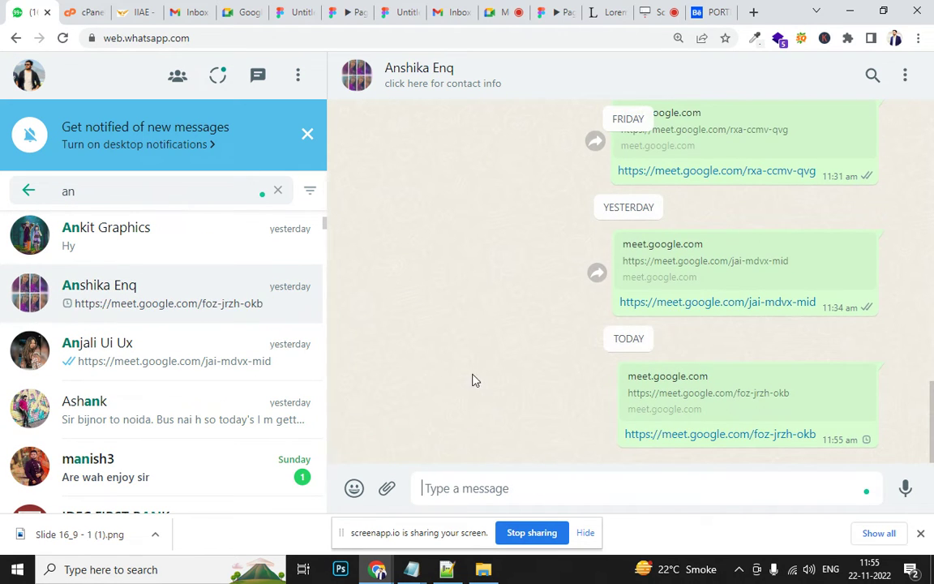
scroll(442, 388, "up", 5)
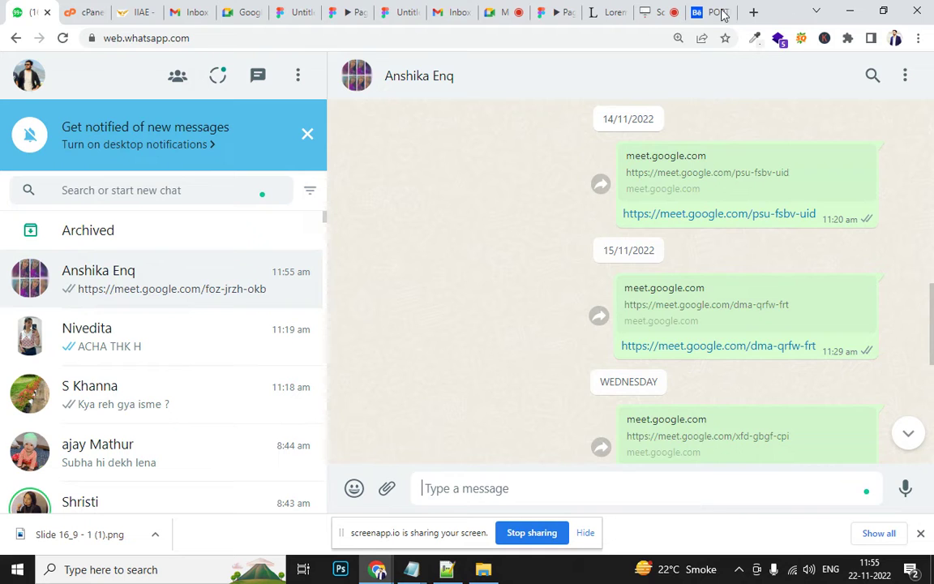
left_click(712, 11)
Bring Notepad forward and close it without saving the untitled notes.
key("alt+Tab")
key("alt+Tab")
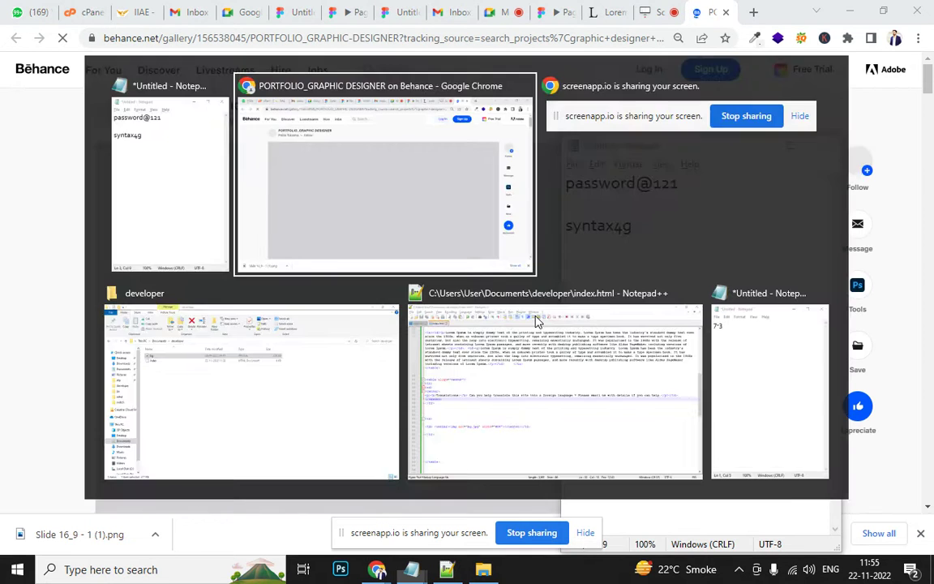
scroll(369, 393, "down", 3)
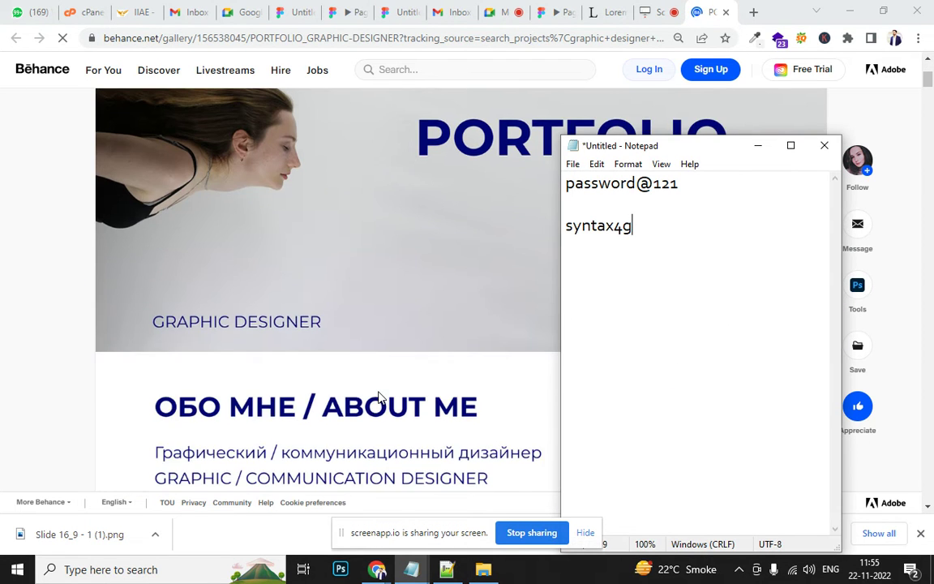
scroll(316, 331, "up", 2)
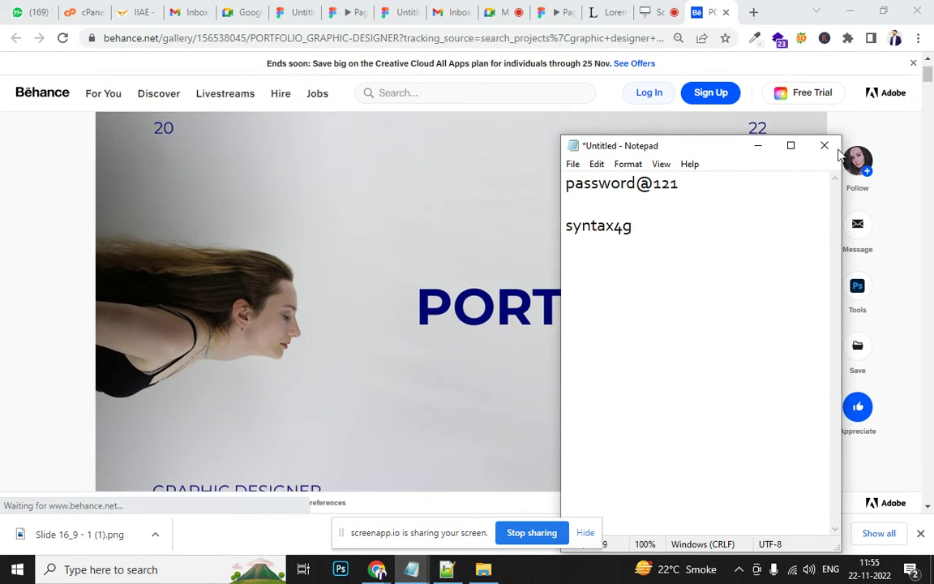
left_click(825, 147)
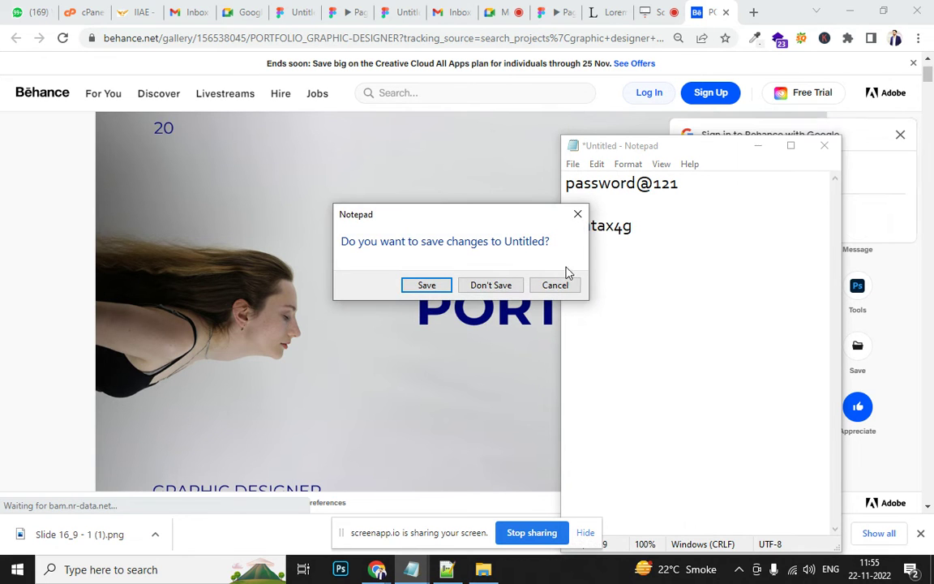
left_click(503, 284)
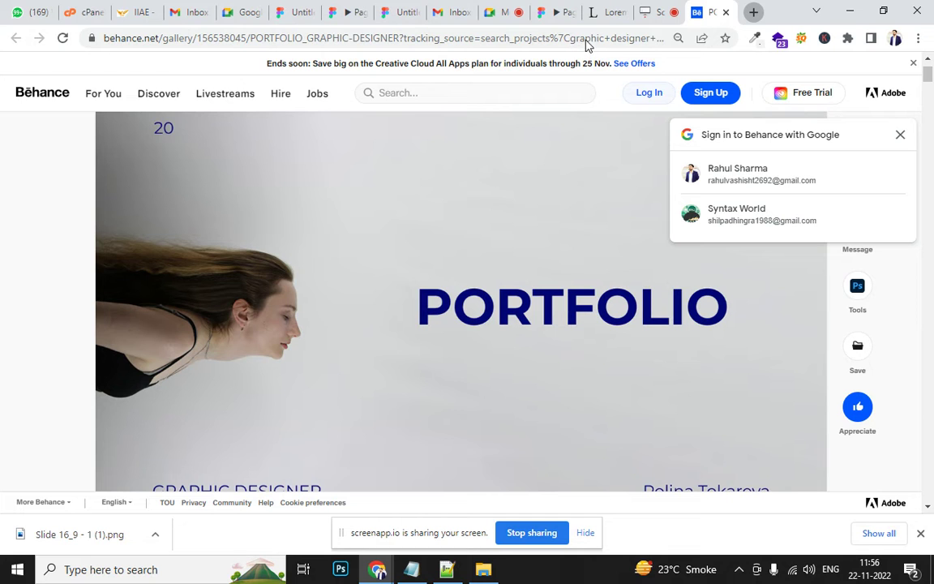
key("ctrl+t")
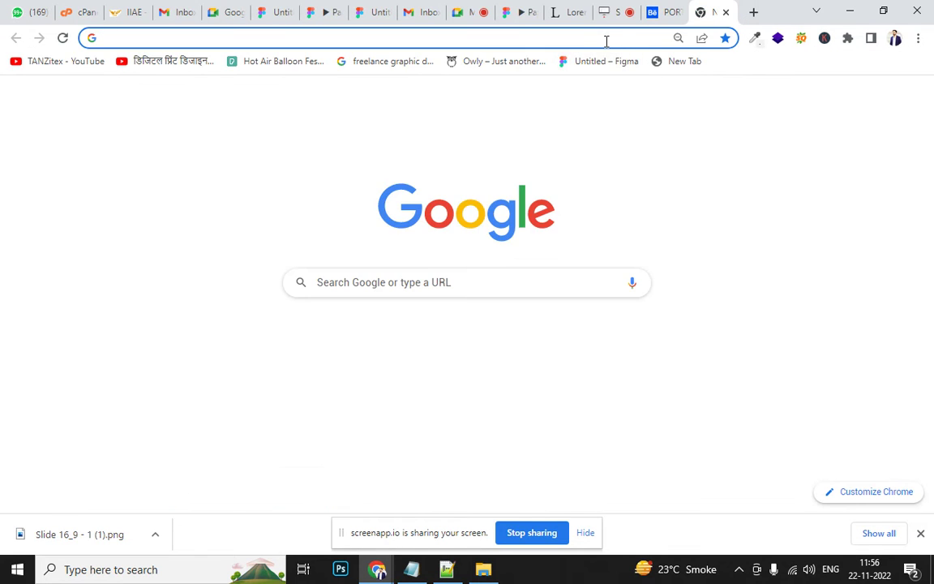
Search Google Images for 'superman png' filtered to transparent colour.
left_click(605, 40)
type("su")
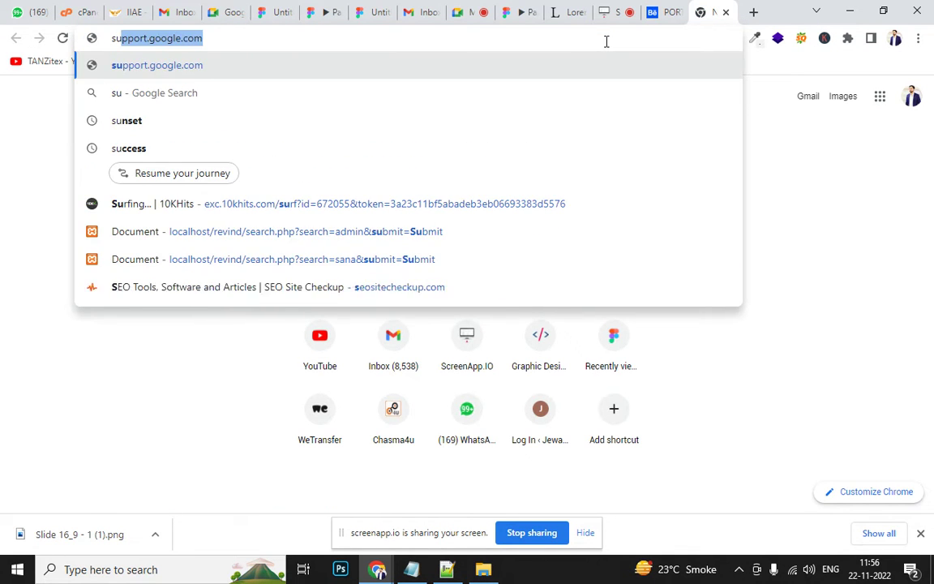
type("perman png")
key("Return")
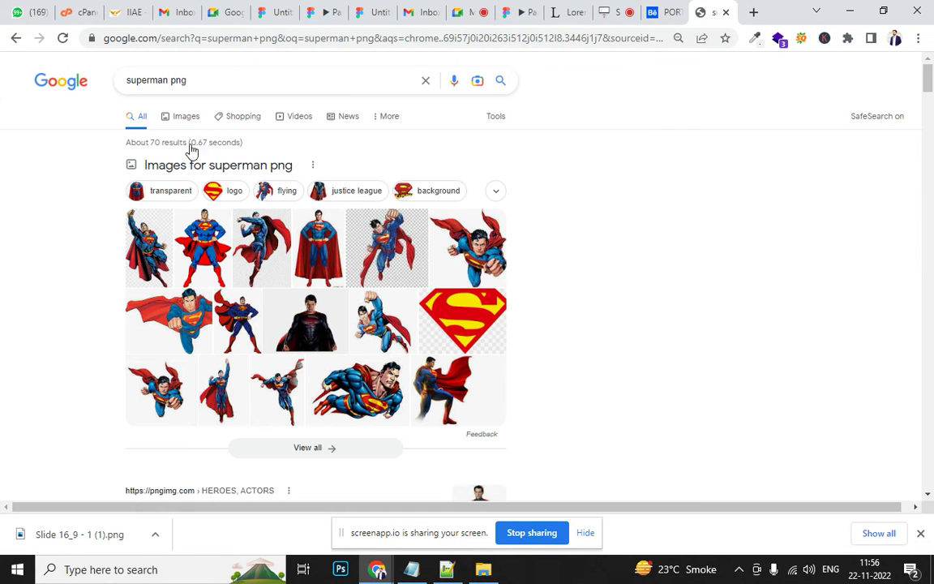
left_click(187, 117)
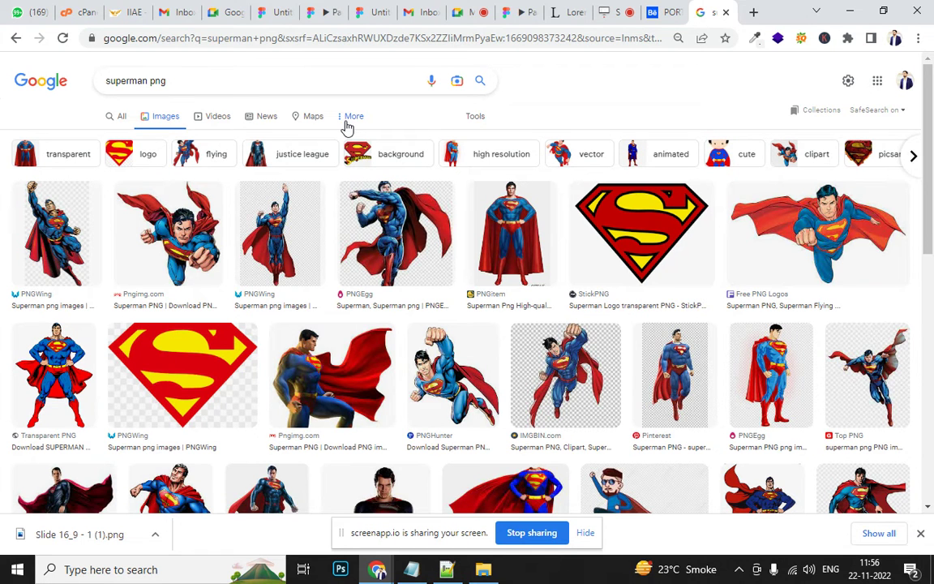
left_click(470, 118)
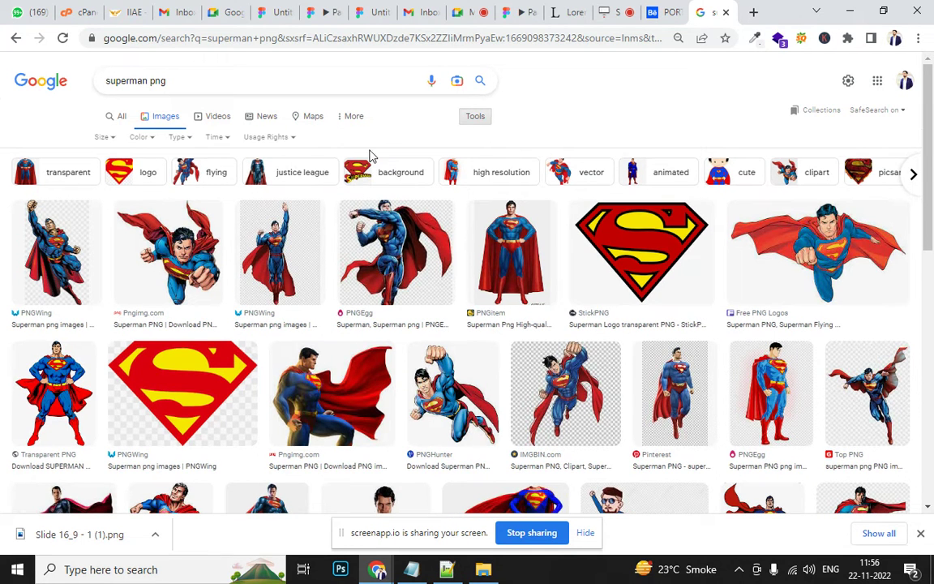
left_click(140, 136)
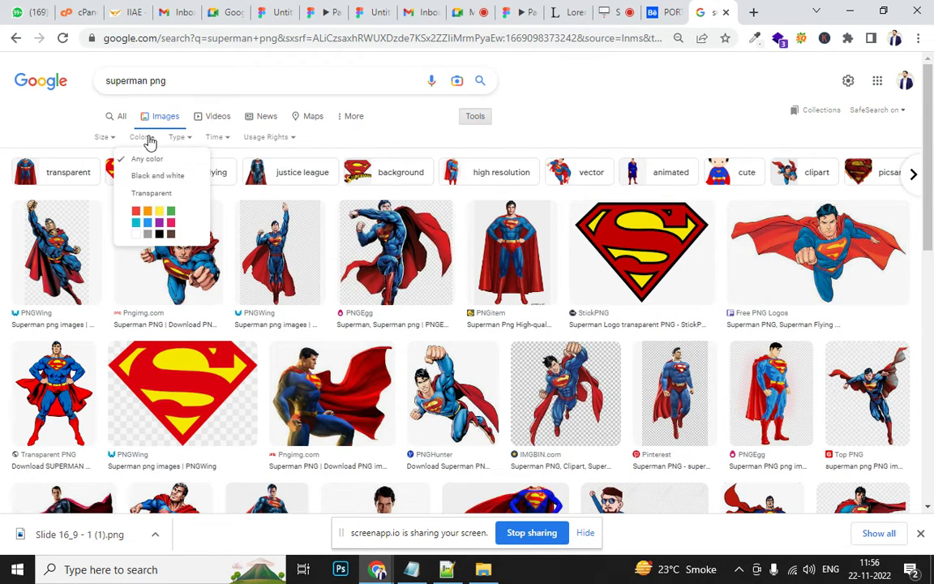
left_click(156, 202)
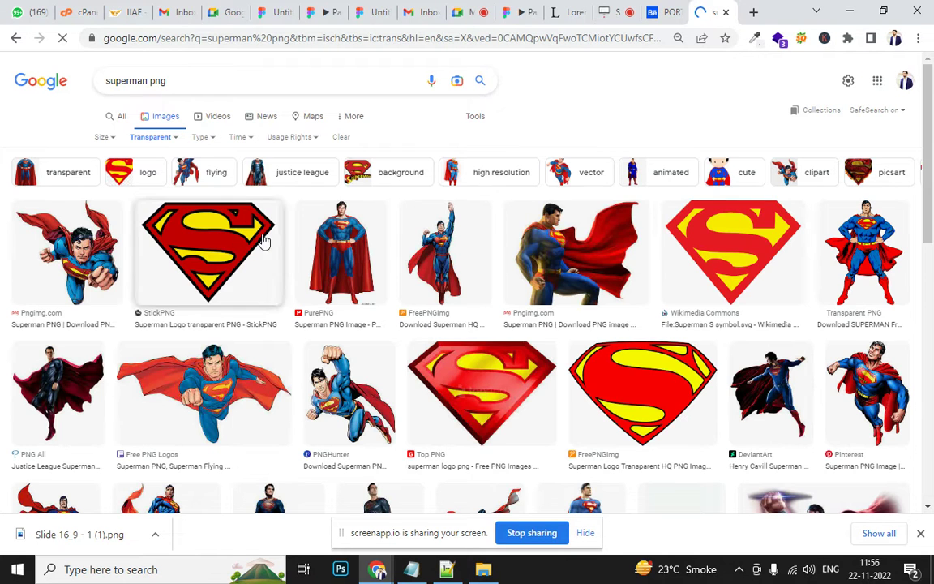
Browse the transparent results and preview the flying Superman image from PngPix.
left_click(466, 268)
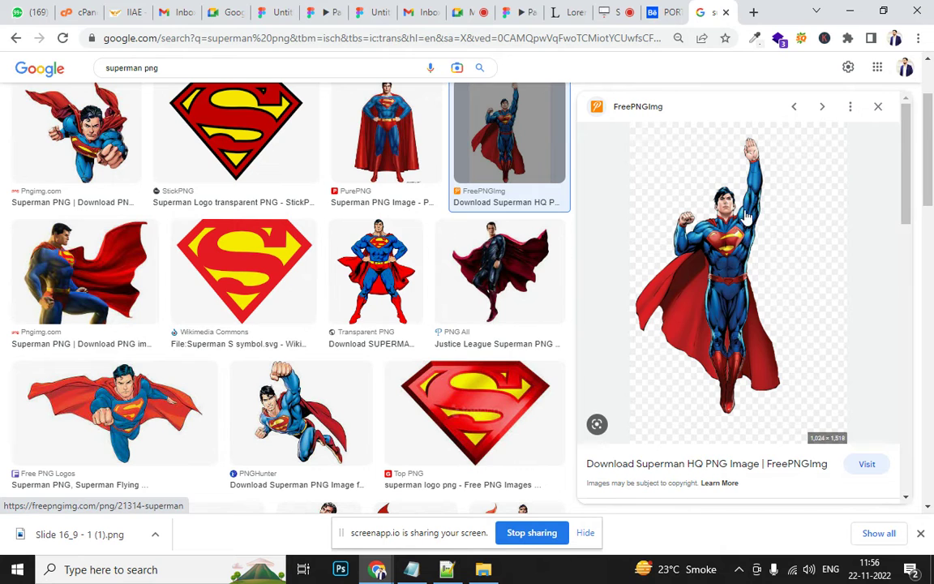
scroll(294, 336, "down", 2)
scroll(293, 336, "down", 3)
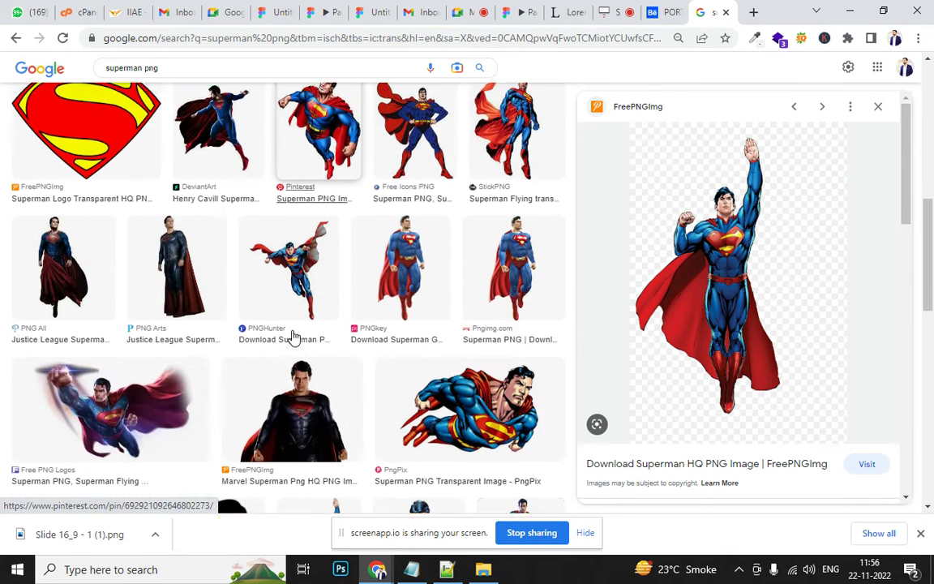
scroll(294, 336, "down", 1)
scroll(293, 336, "down", 1)
scroll(293, 337, "up", 1)
left_click(490, 278)
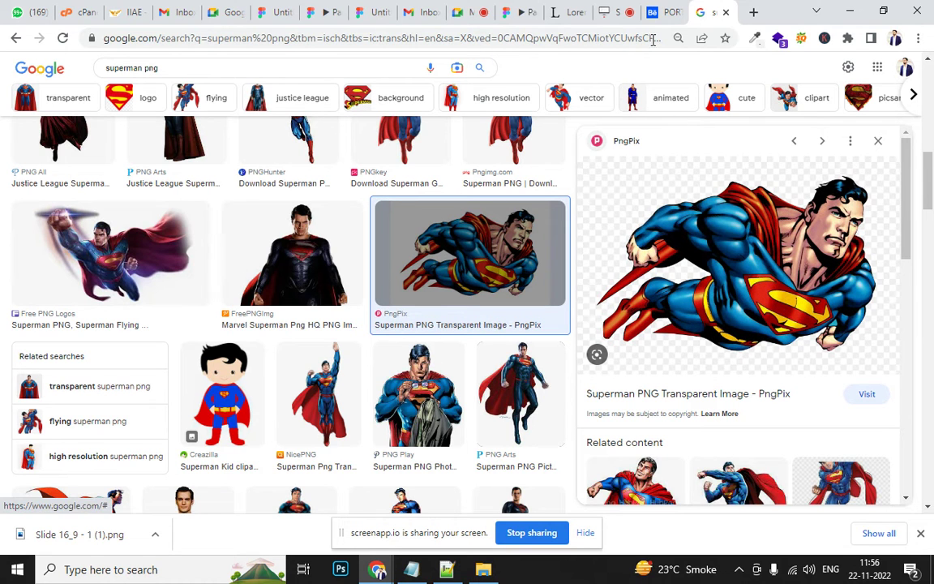
Check the recording and Meet tabs, then save the PngPix Superman image to disk.
left_click(614, 12)
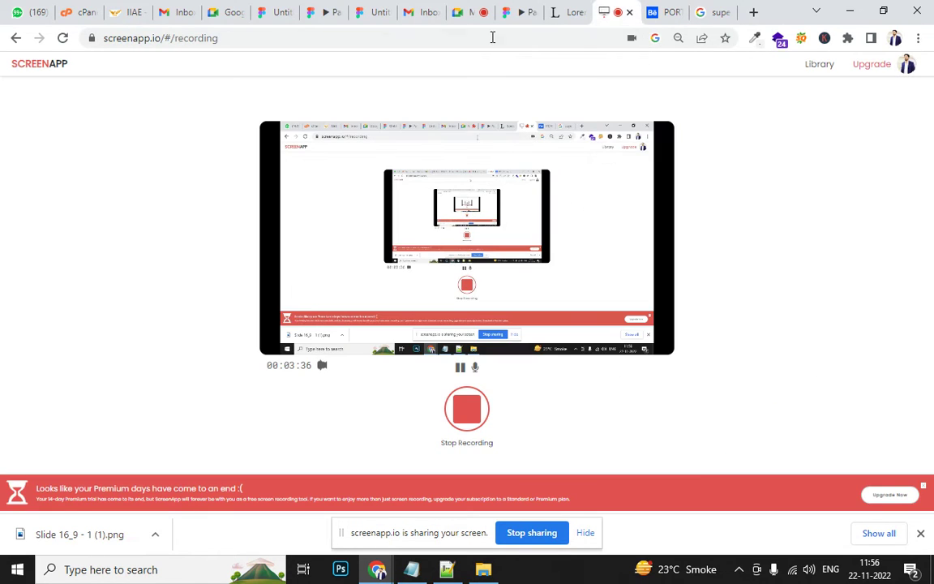
left_click(473, 12)
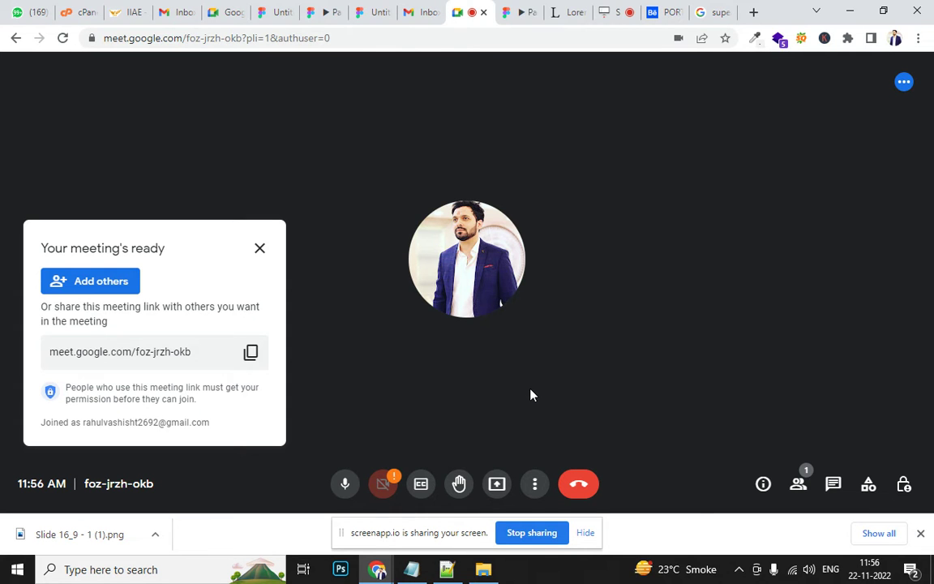
left_click(715, 12)
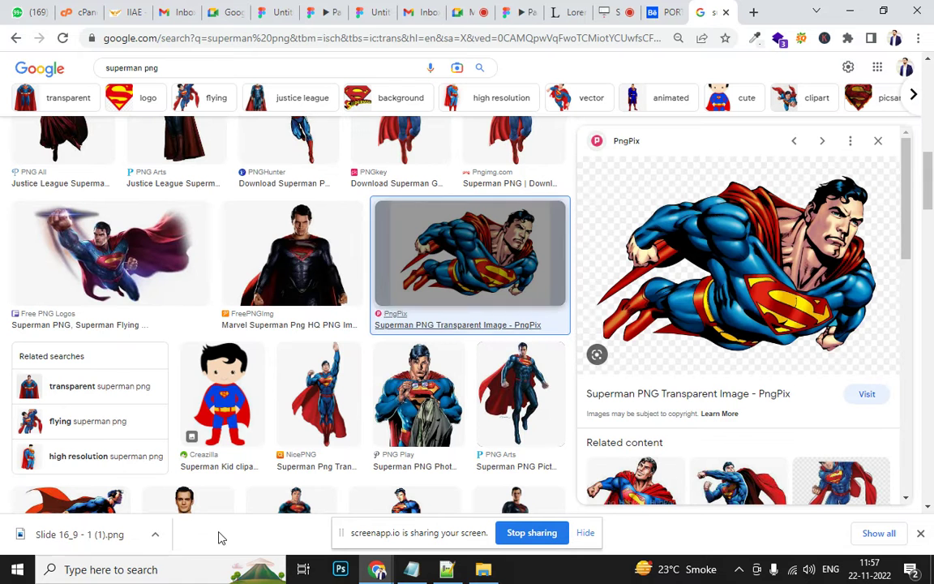
right_click(710, 271)
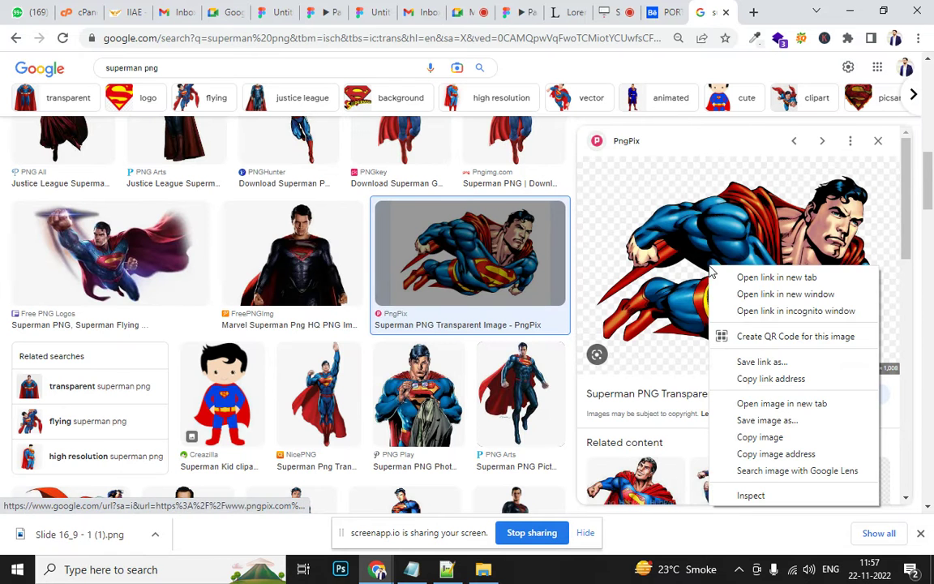
left_click(766, 421)
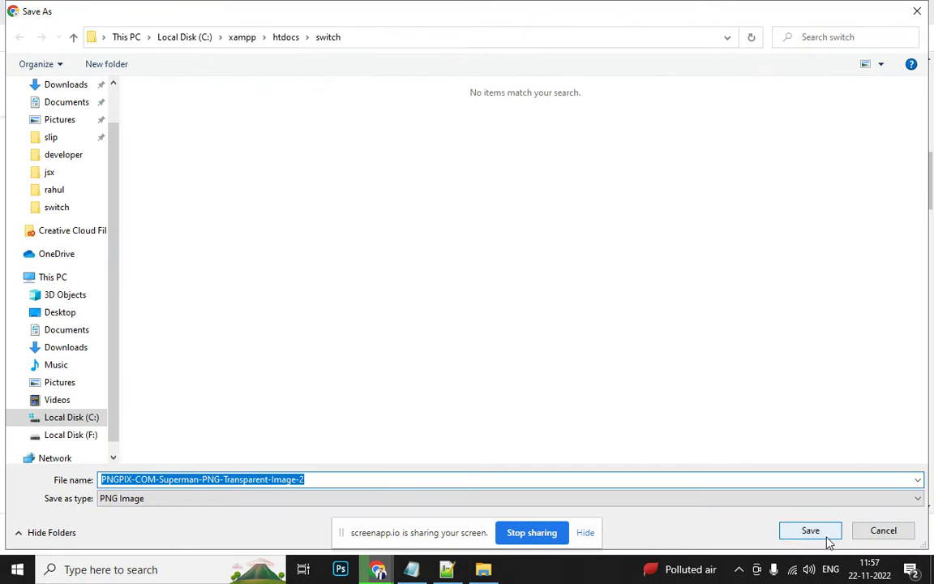
left_click(819, 532)
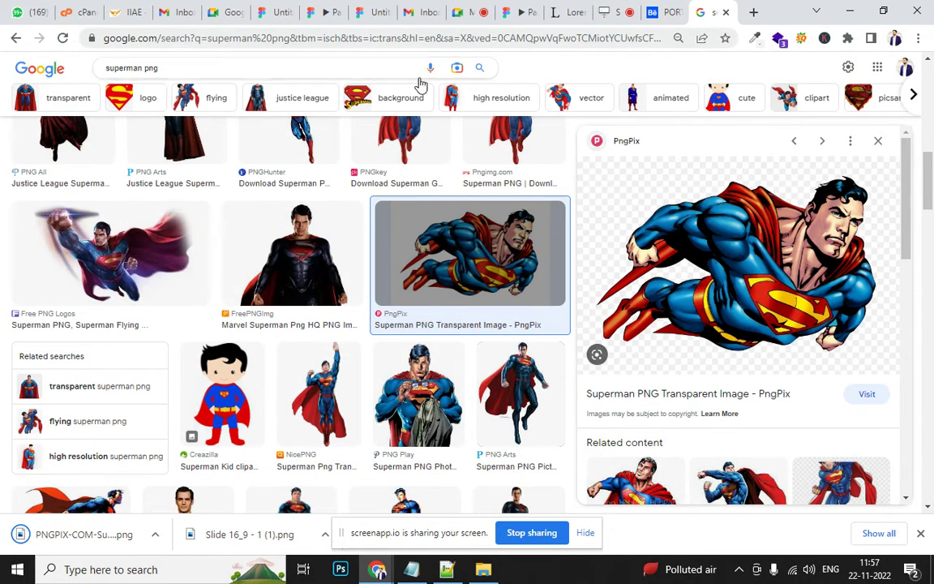
double_click(272, 72)
Search Google Images for 'superman ui website' and preview the result designs.
type("ui website")
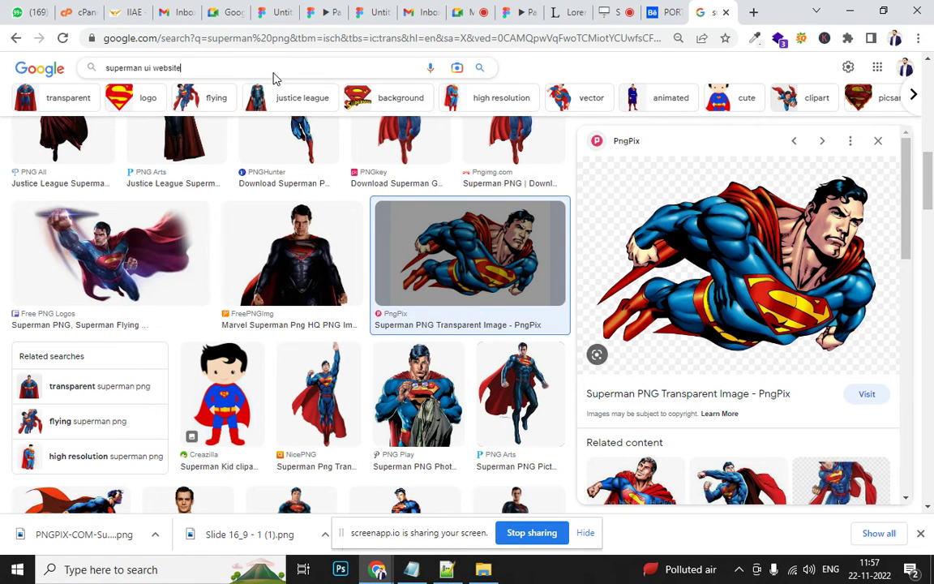
key("Return")
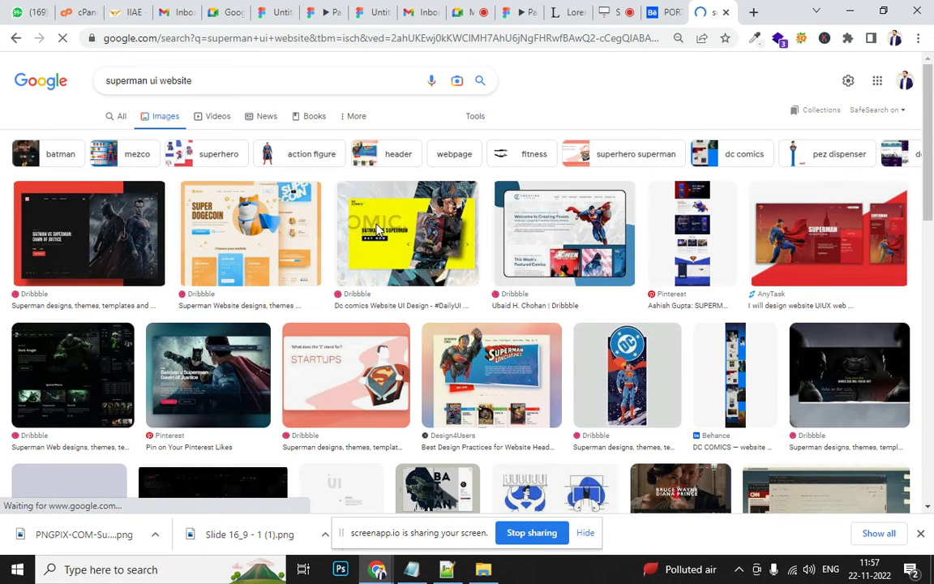
left_click(816, 259)
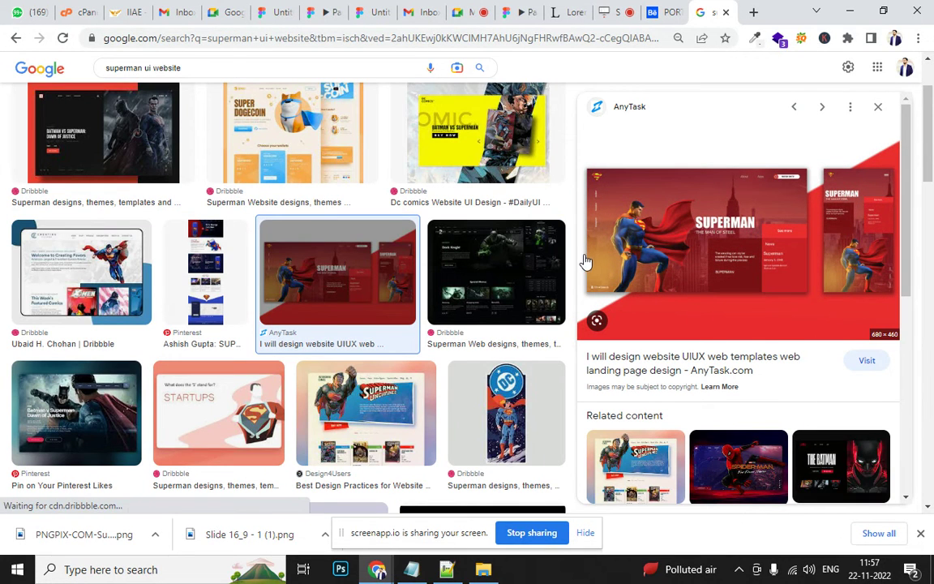
right_click(716, 248)
left_click(113, 282)
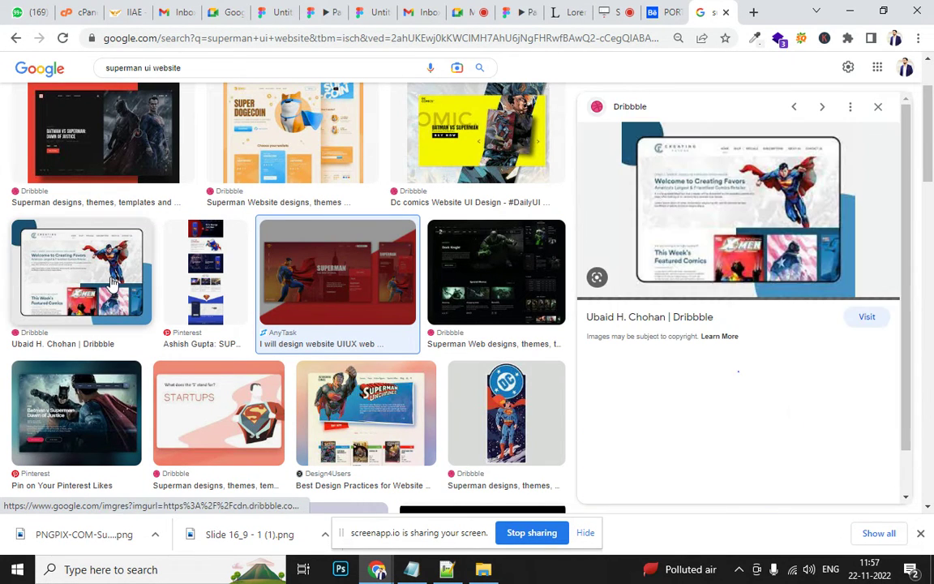
scroll(730, 328, "down", 1)
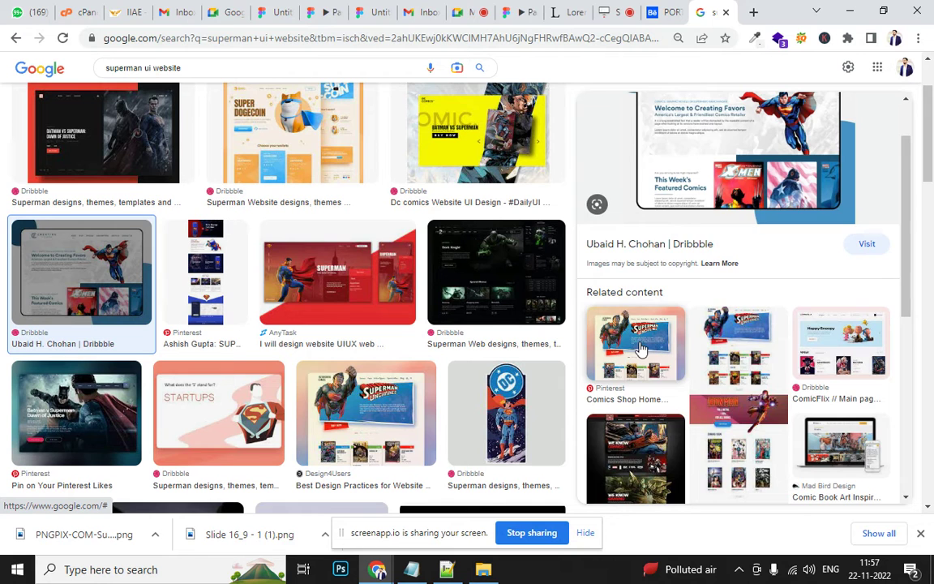
scroll(645, 350, "down", 2)
scroll(673, 327, "up", 3)
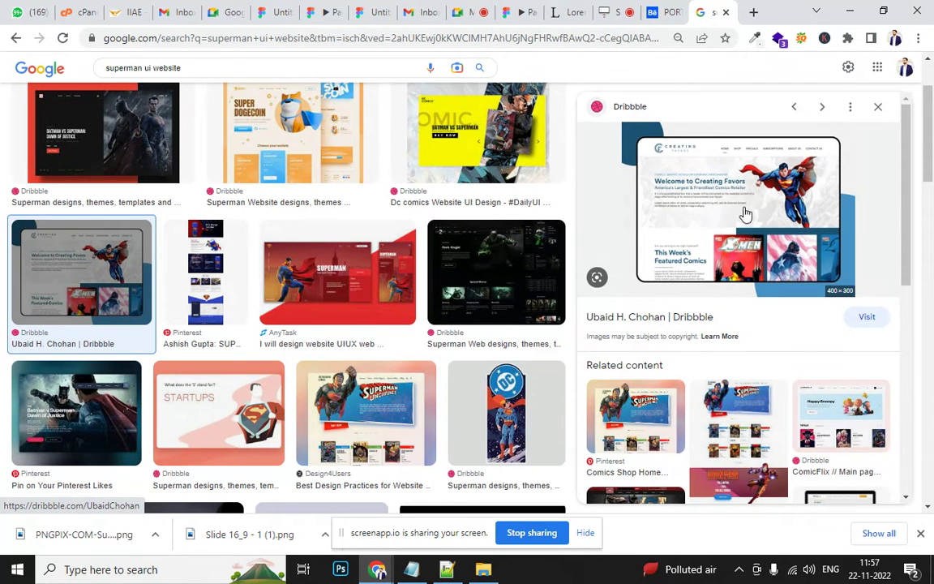
Open the red AnyTask Superman landing-page design full size in a new tab.
left_click(346, 435)
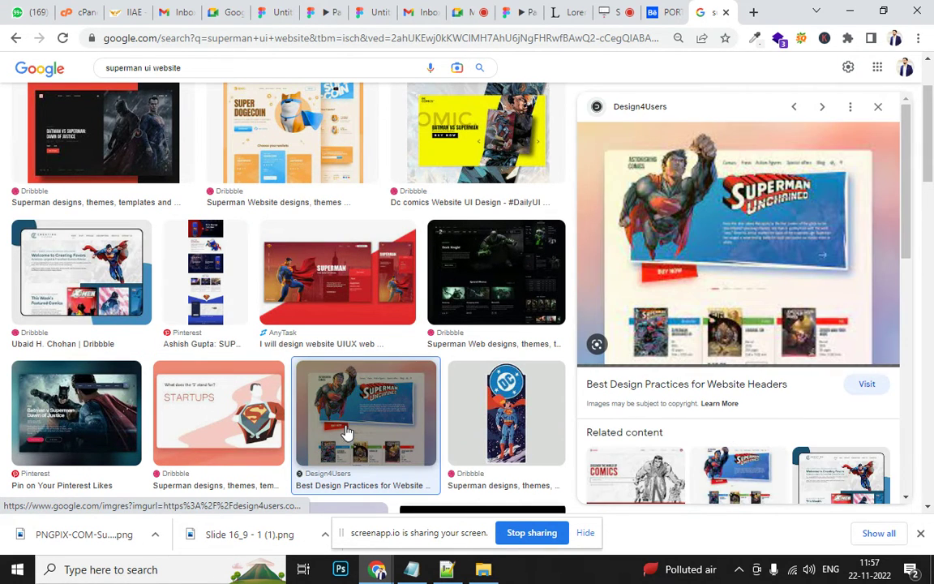
left_click(321, 284)
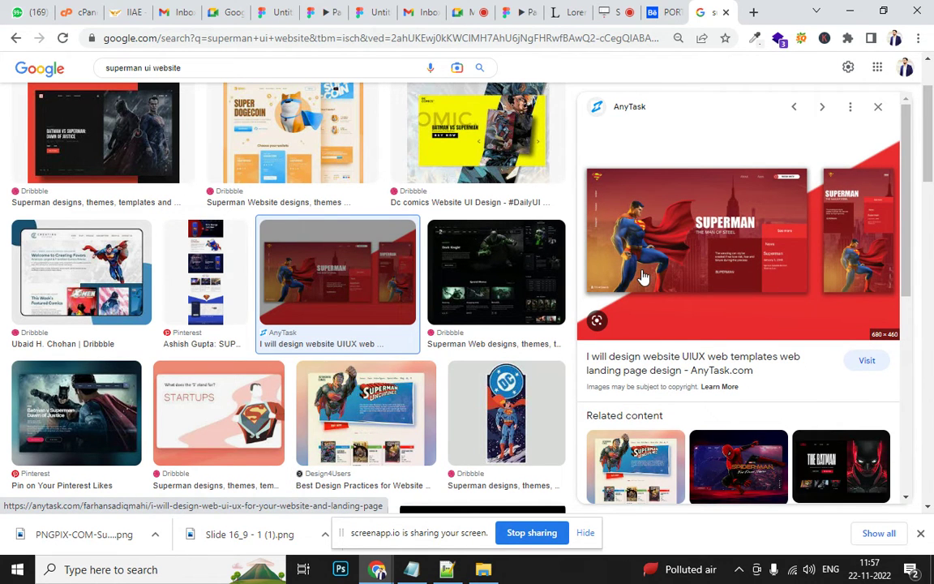
right_click(641, 276)
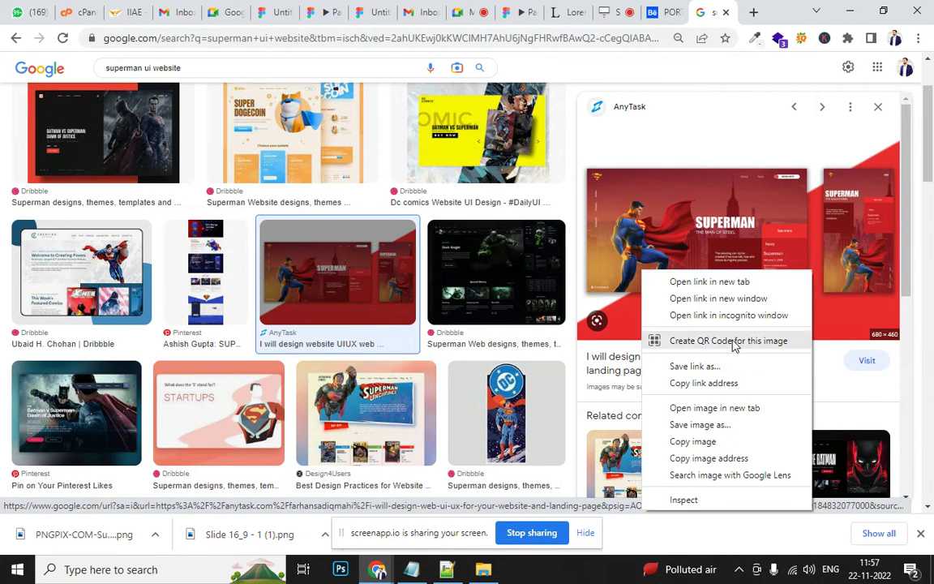
left_click(703, 408)
left_click(705, 12)
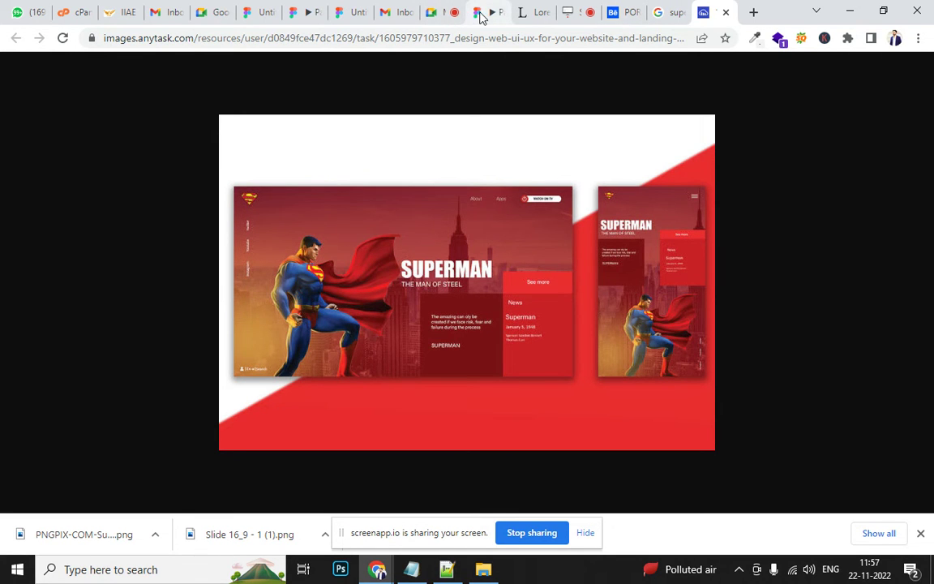
Go from the Figma prototype to recent files and create a new blank design file.
left_click(489, 13)
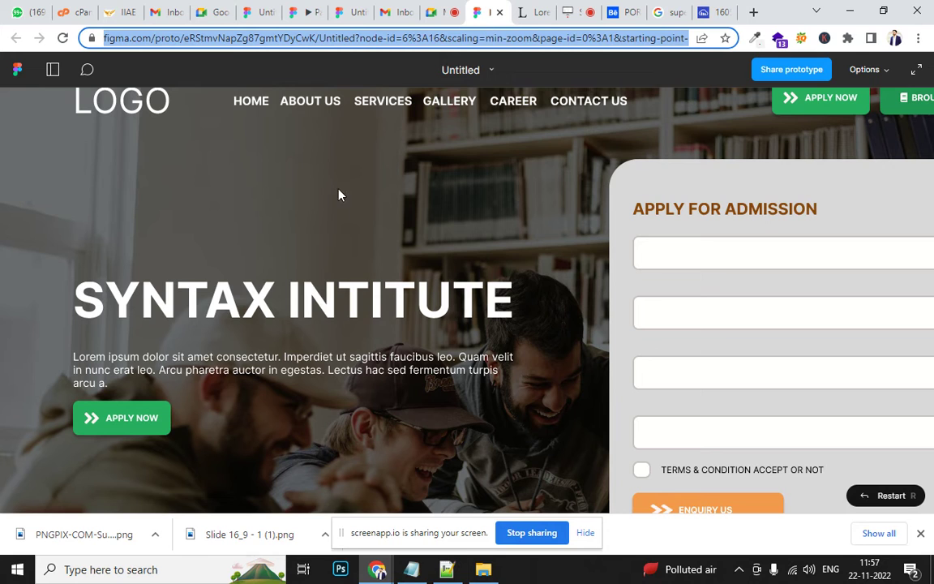
left_click(16, 72)
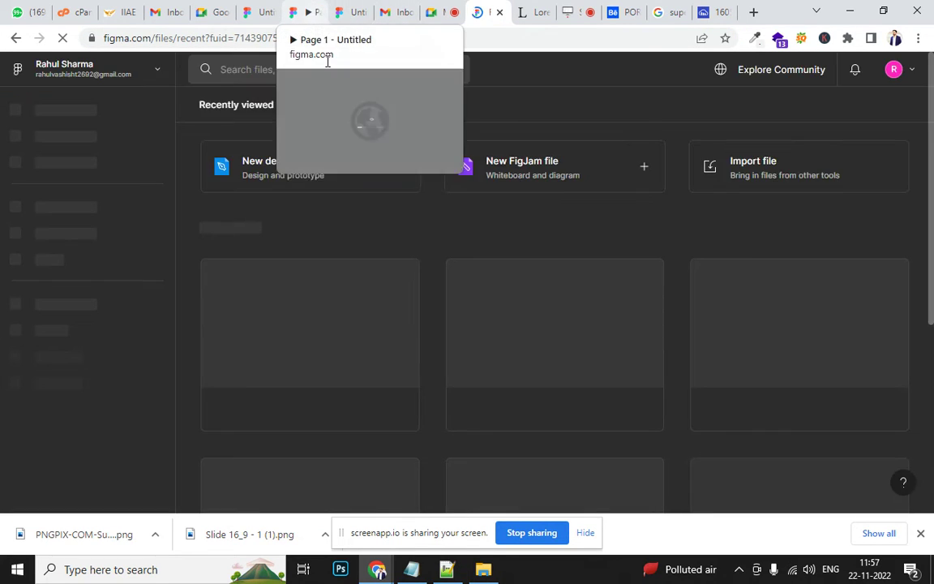
left_click(287, 184)
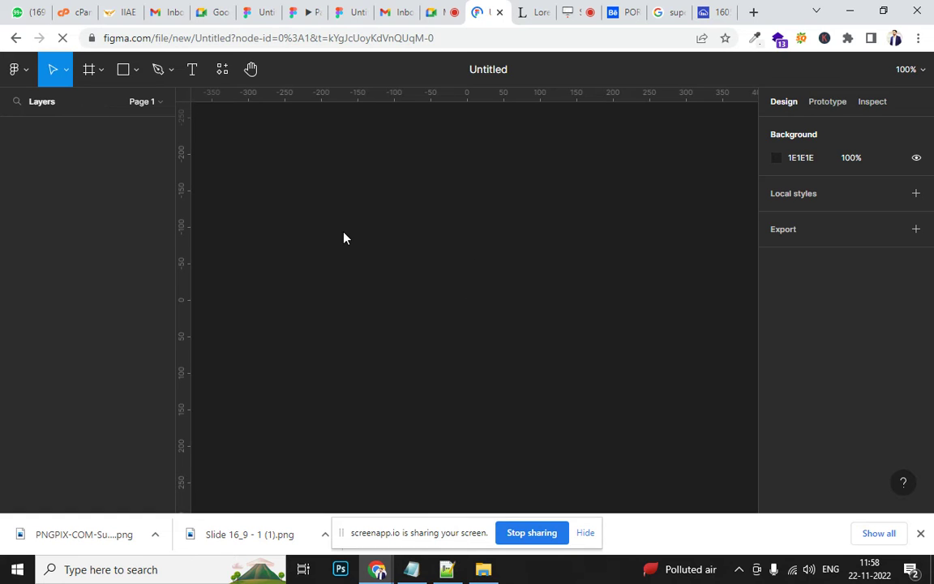
Add a 1440×1024 Desktop frame, Desktop - 1, to the file.
key("f")
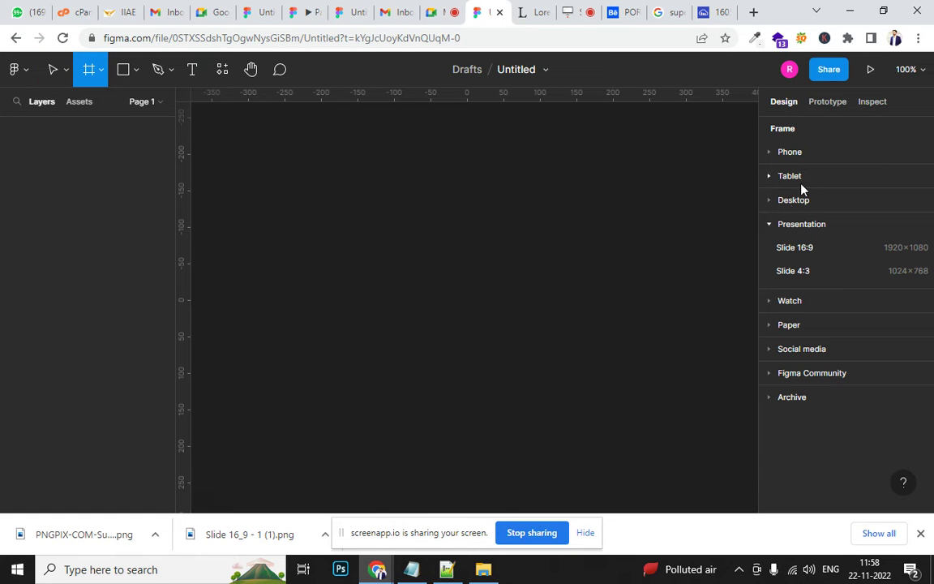
left_click(793, 200)
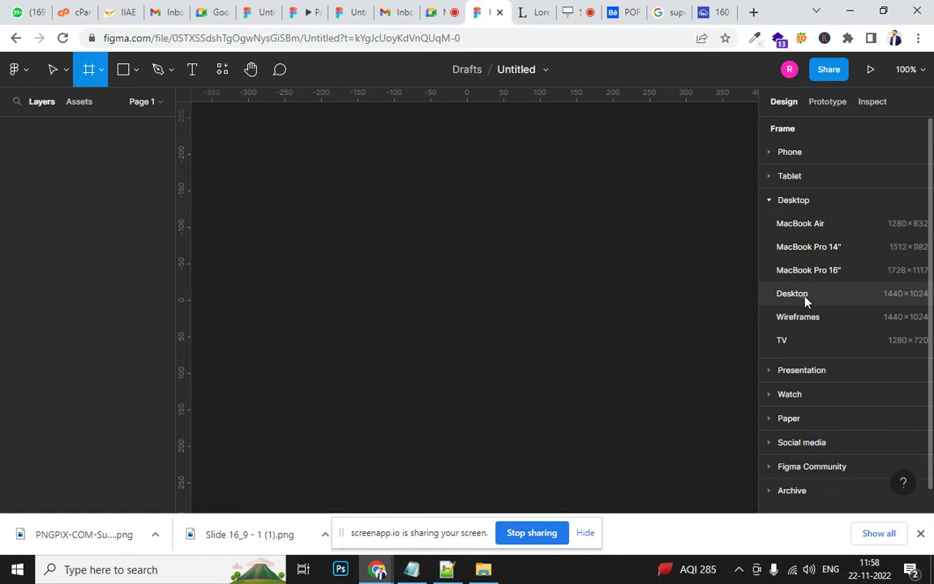
left_click(805, 296)
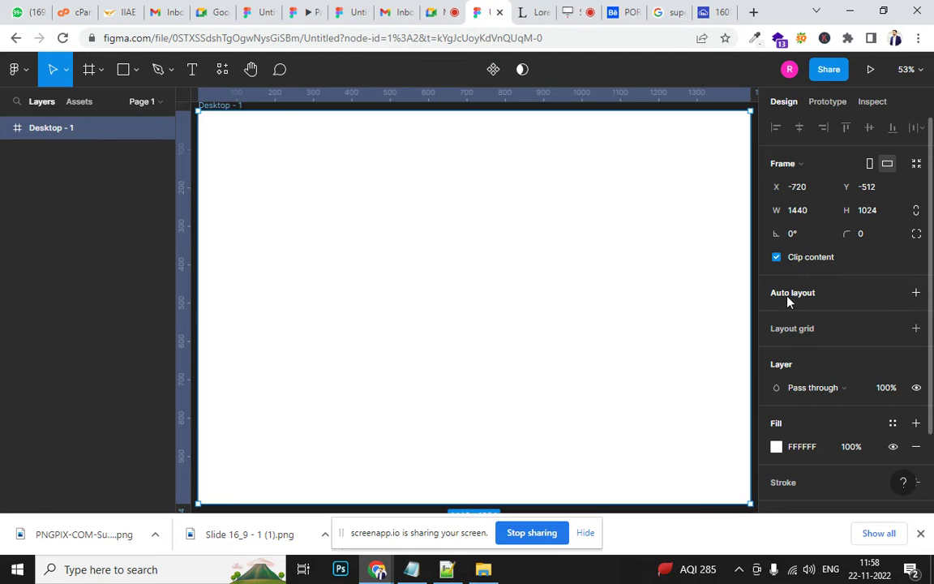
key("minus")
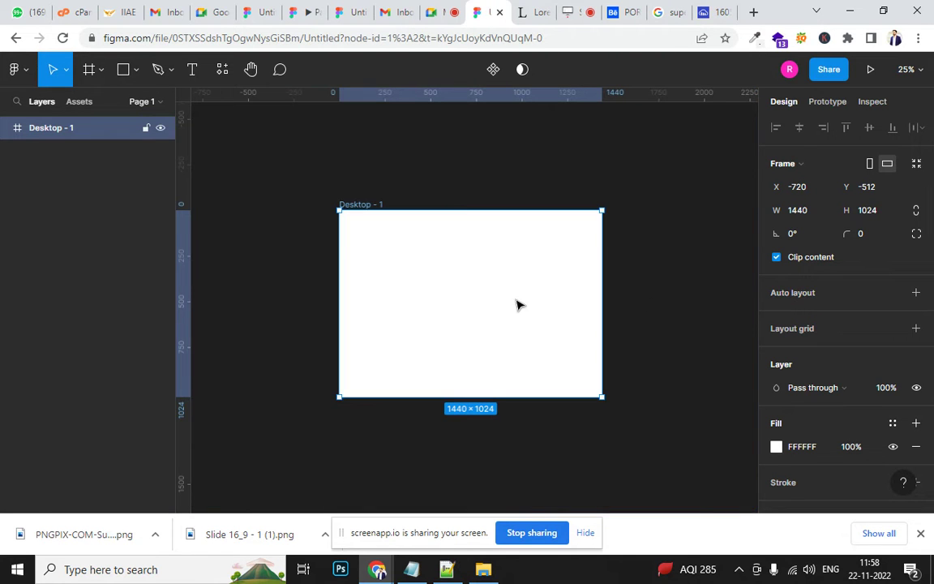
Fill the frame with the Harry Shelton glass-building photo from an Unsplash 'building' search.
right_click(519, 305)
mouse_move(537, 379)
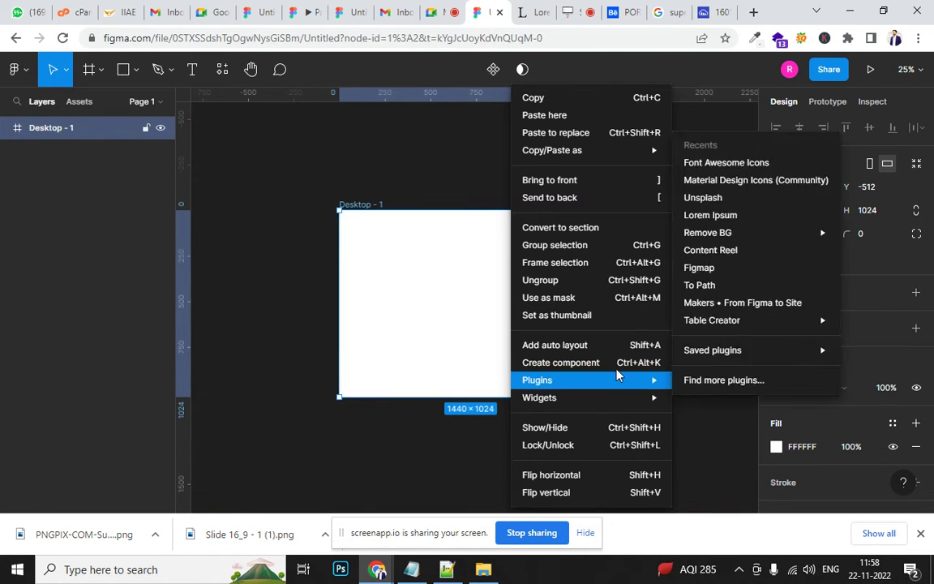
left_click(772, 209)
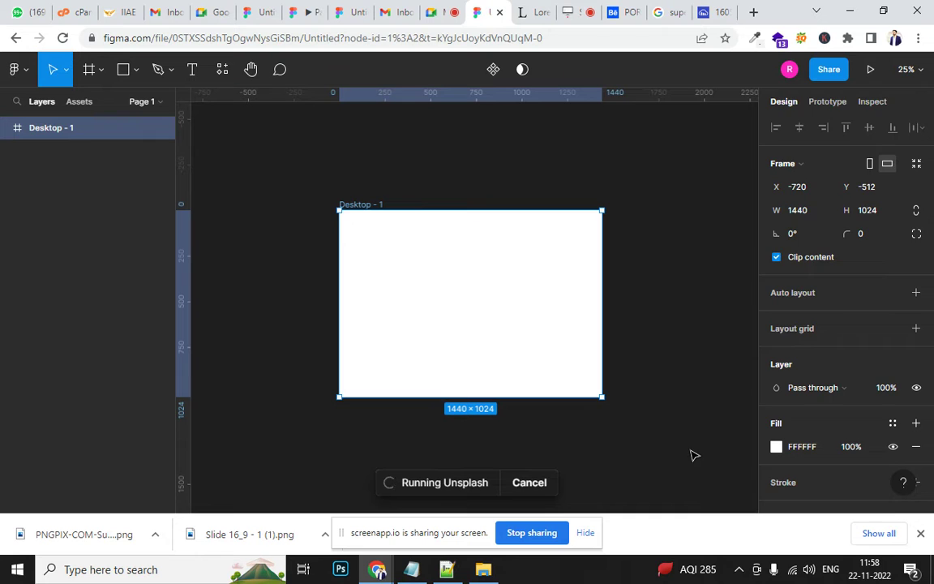
type("building")
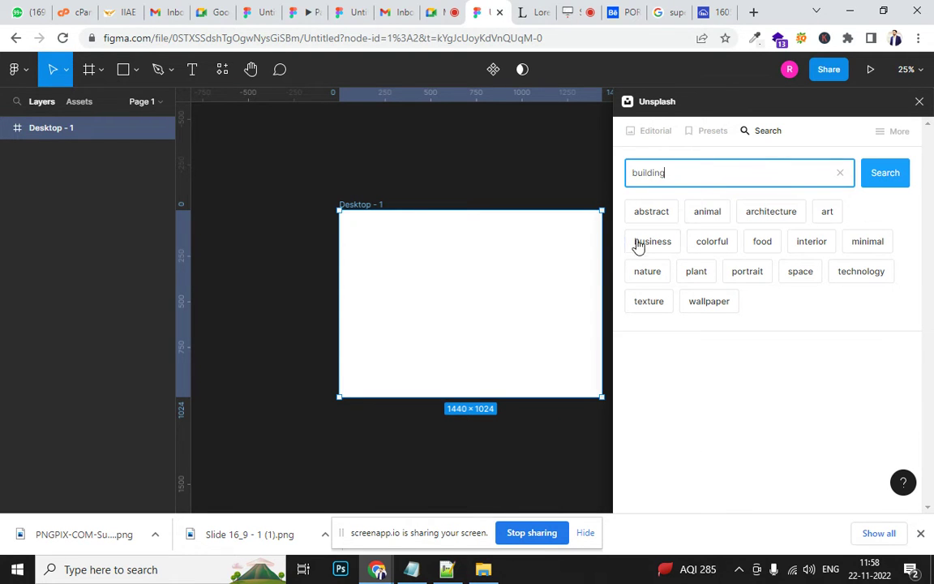
left_click(880, 180)
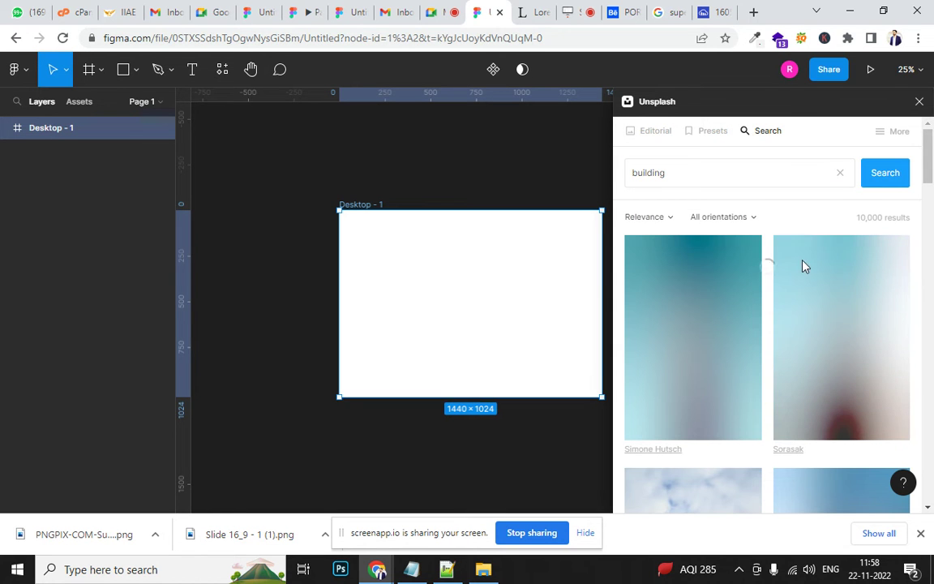
scroll(805, 327, "down", 3)
scroll(804, 332, "down", 3)
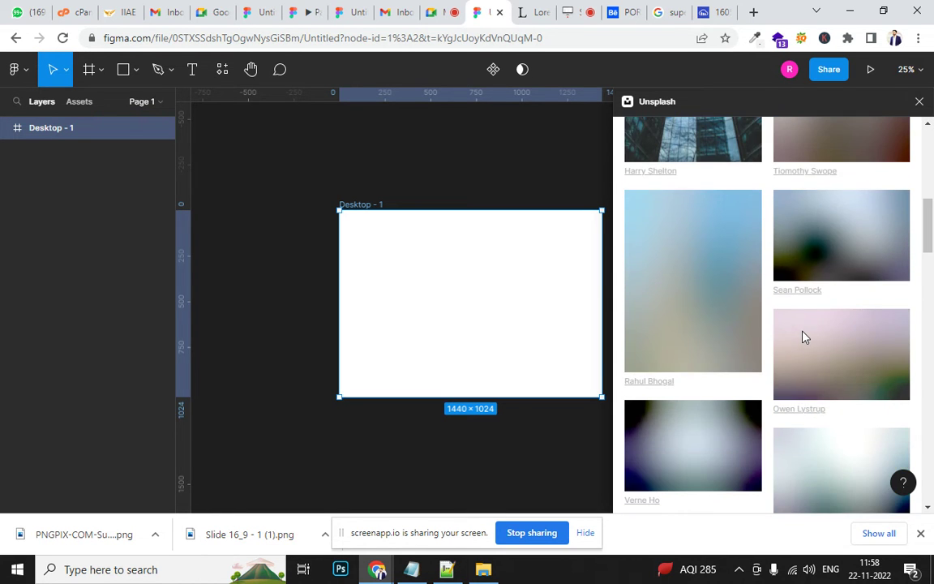
scroll(803, 333, "down", 3)
scroll(803, 337, "down", 3)
scroll(791, 320, "up", 3)
scroll(730, 312, "up", 1)
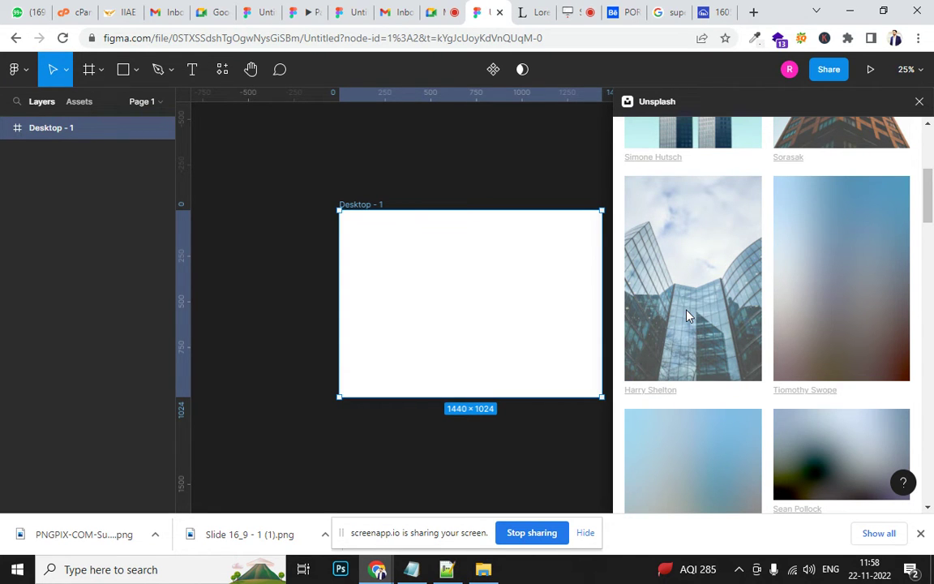
scroll(730, 341, "down", 2)
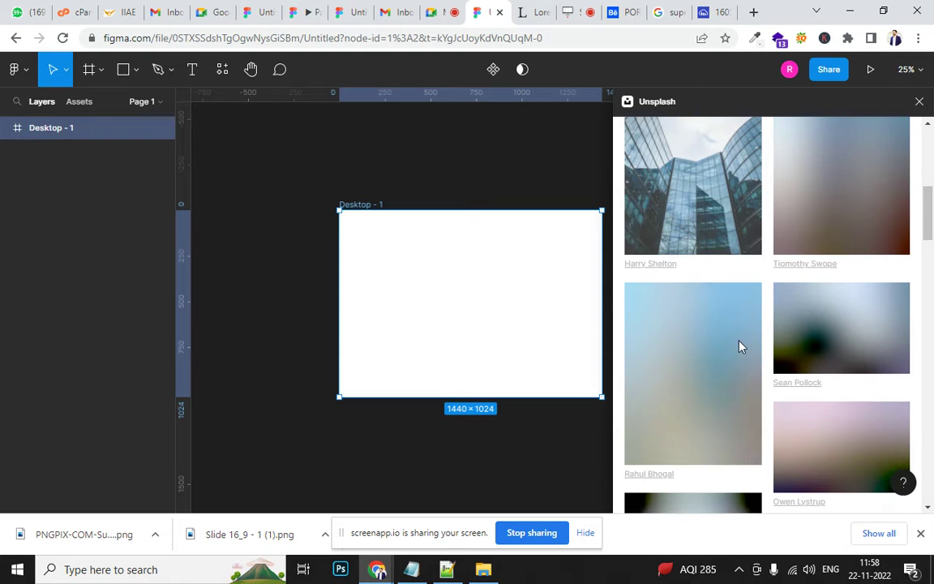
scroll(740, 347, "down", 4)
scroll(740, 347, "up", 2)
scroll(723, 321, "up", 2)
scroll(723, 321, "up", 2)
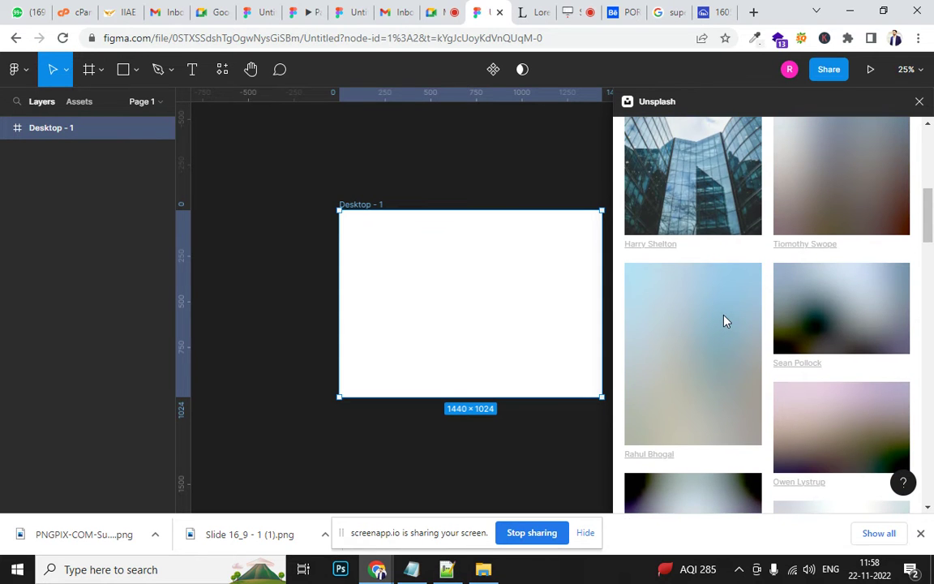
left_click(691, 228)
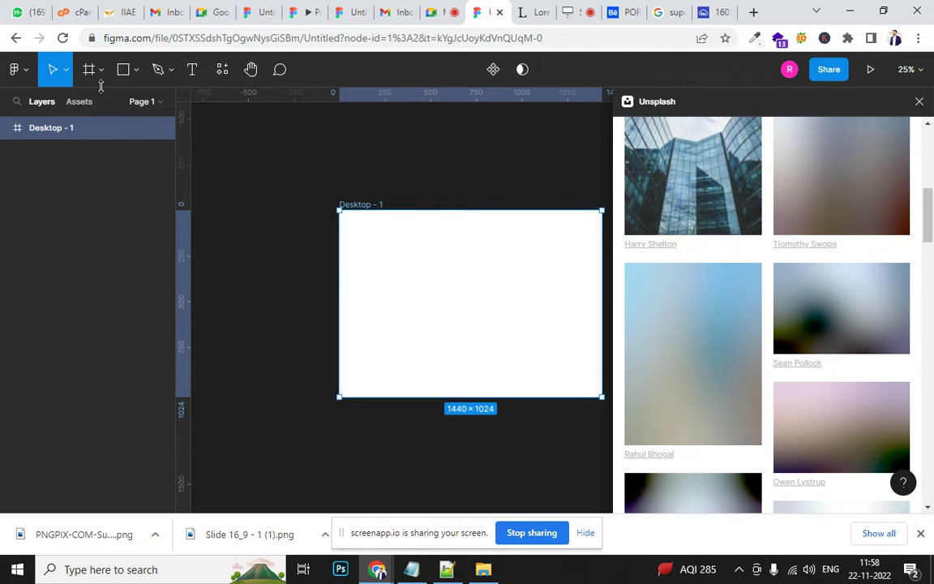
left_click(124, 73)
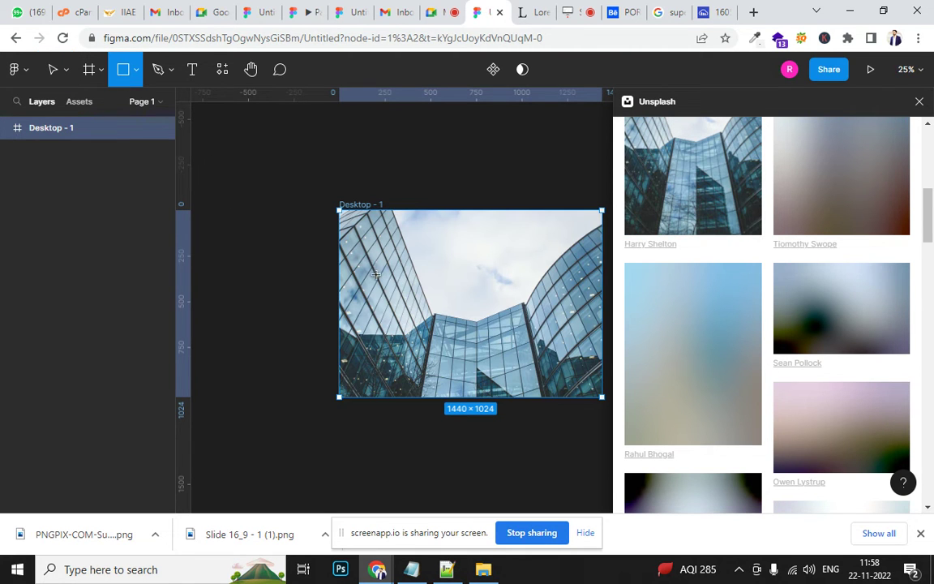
Place the downloaded Superman PNG on the canvas and shrink it to a small size.
left_click(919, 102)
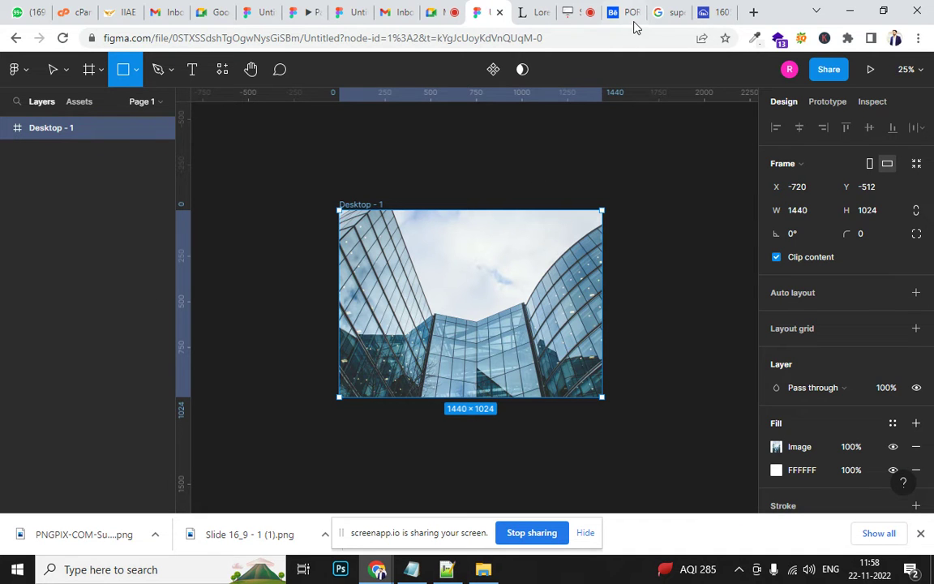
mouse_move(73, 540)
left_mouse_down()
mouse_move(259, 353)
mouse_move(273, 462)
left_mouse_up()
left_click_drag(393, 223, 318, 270)
Draw a grey rectangle over Desktop - 1 and open its D9D9D9 fill colour settings.
left_click(399, 299)
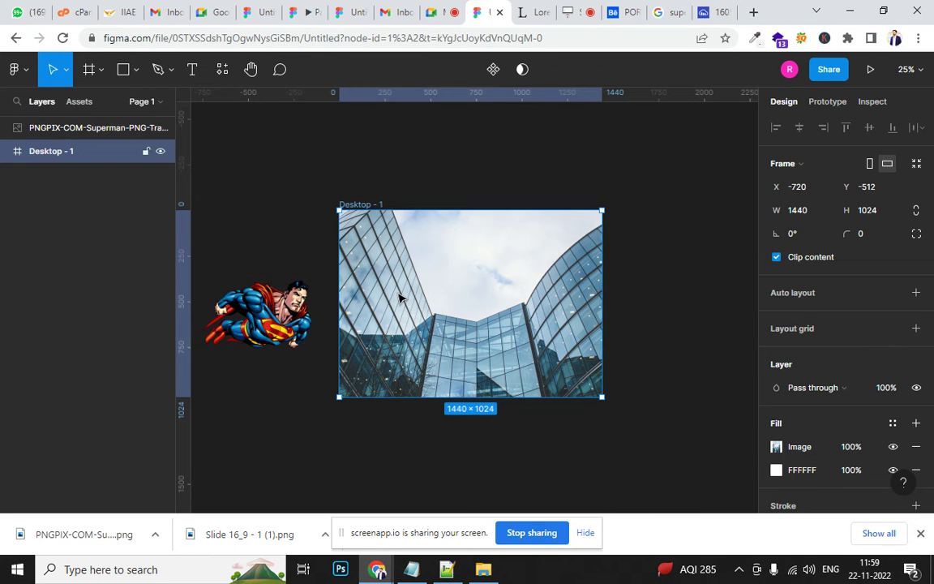
left_click(123, 69)
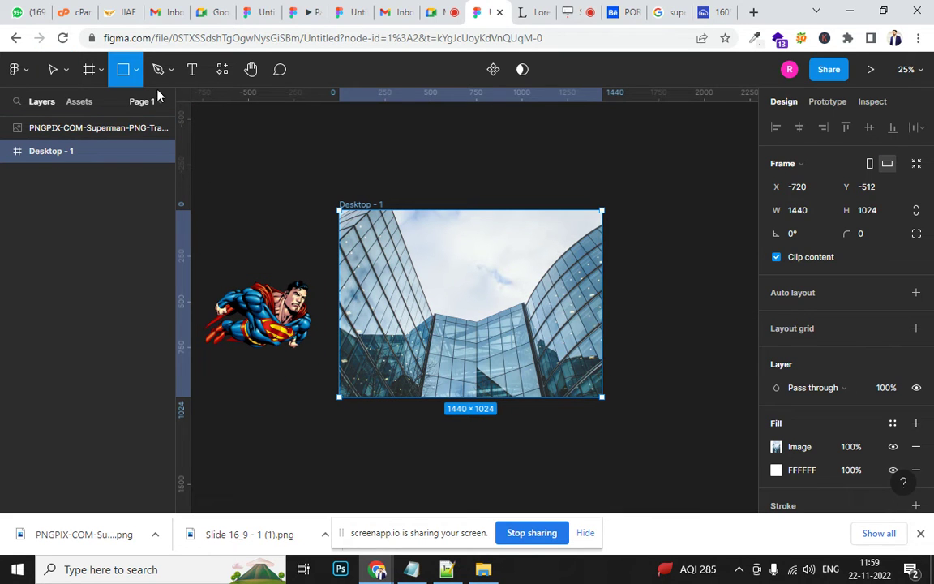
mouse_move(339, 209)
left_mouse_down()
mouse_move(573, 398)
mouse_move(603, 400)
left_mouse_up()
scroll(824, 403, "down", 1)
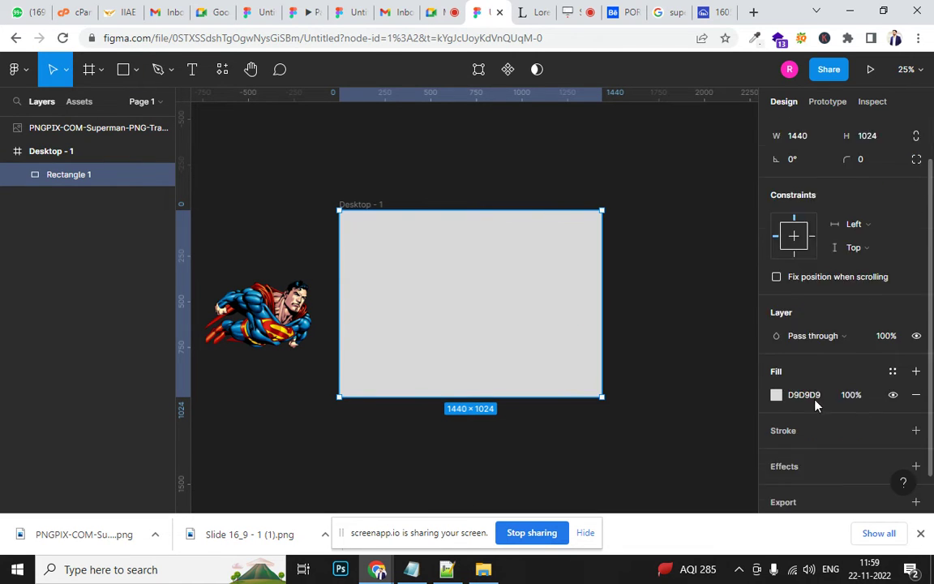
scroll(823, 381, "down", 2)
left_click(777, 351)
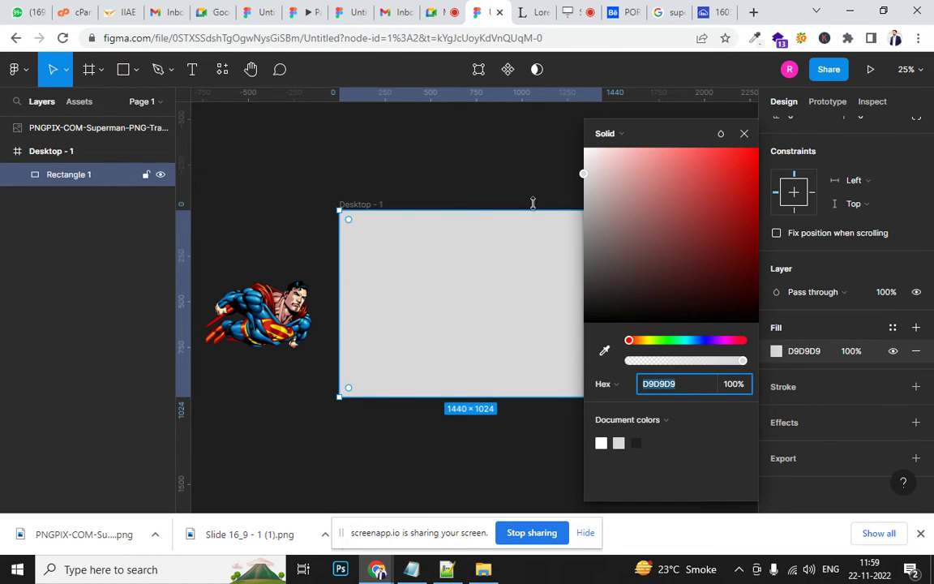
Make the fill a linear gradient from red FD0606 to 100% opaque orange.
left_click(614, 135)
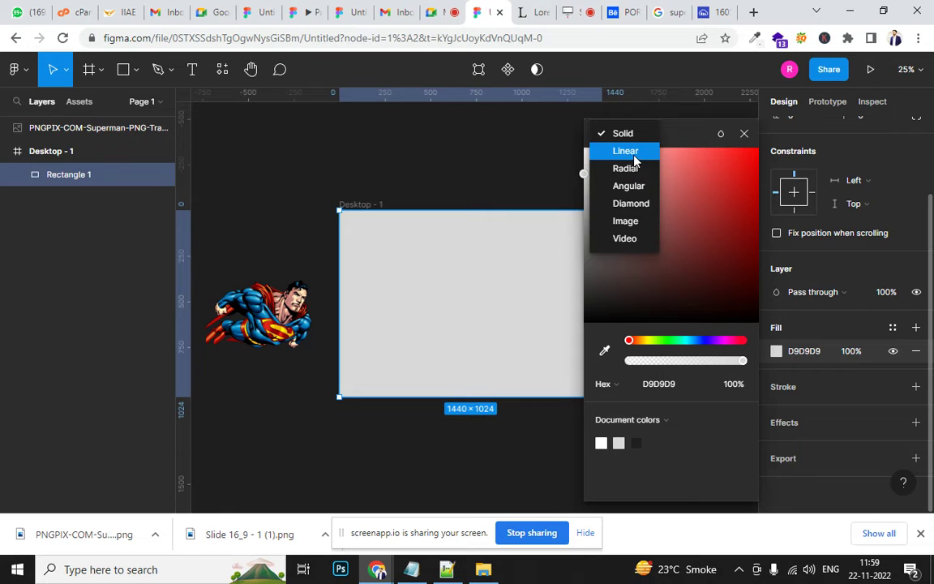
left_click(626, 151)
left_click_drag(633, 382, 742, 382)
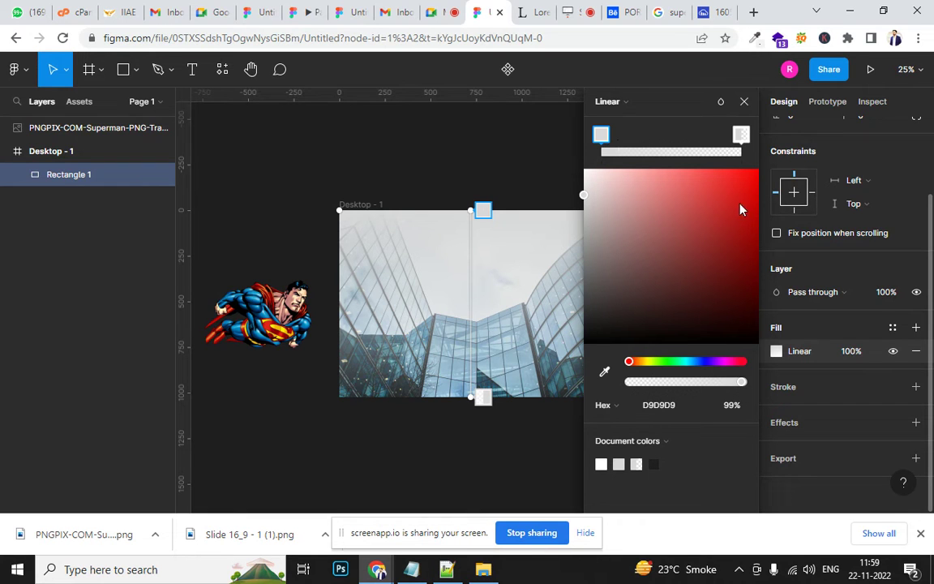
left_click_drag(718, 205, 754, 170)
left_click(742, 135)
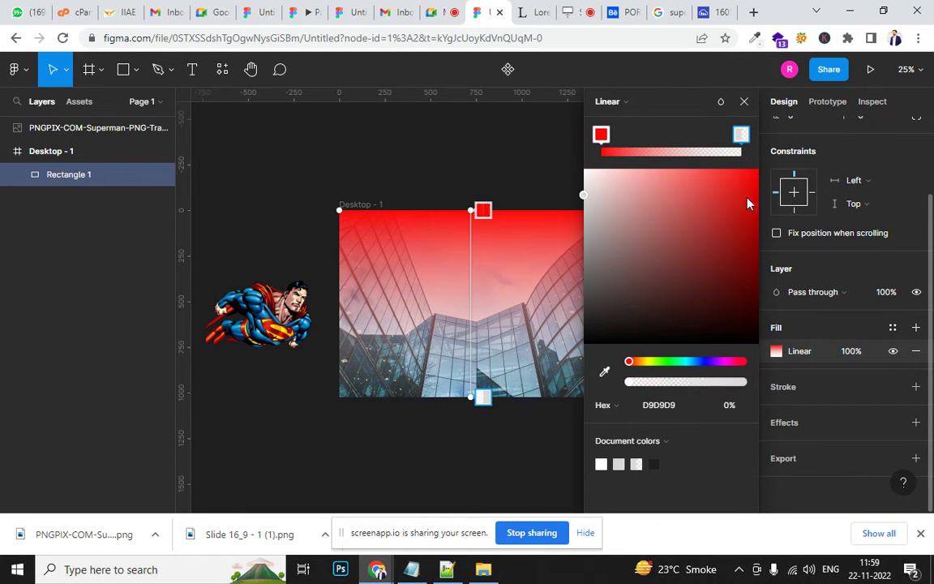
left_click_drag(629, 367, 642, 367)
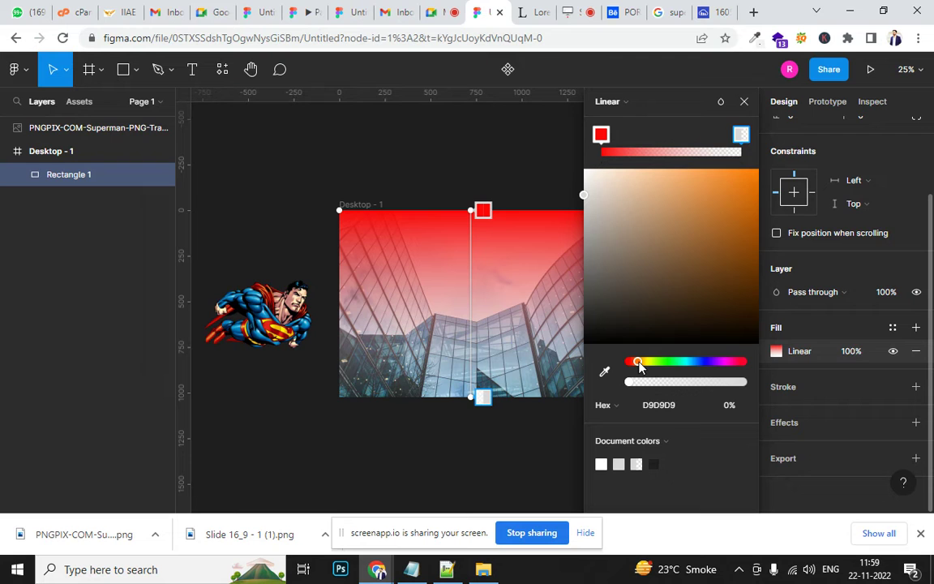
left_click(758, 171)
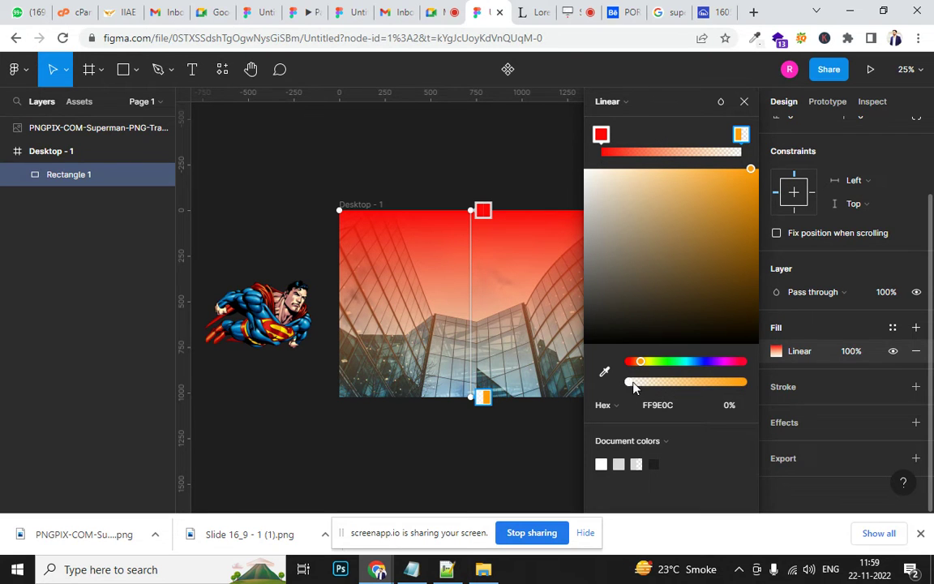
left_click_drag(633, 388, 803, 390)
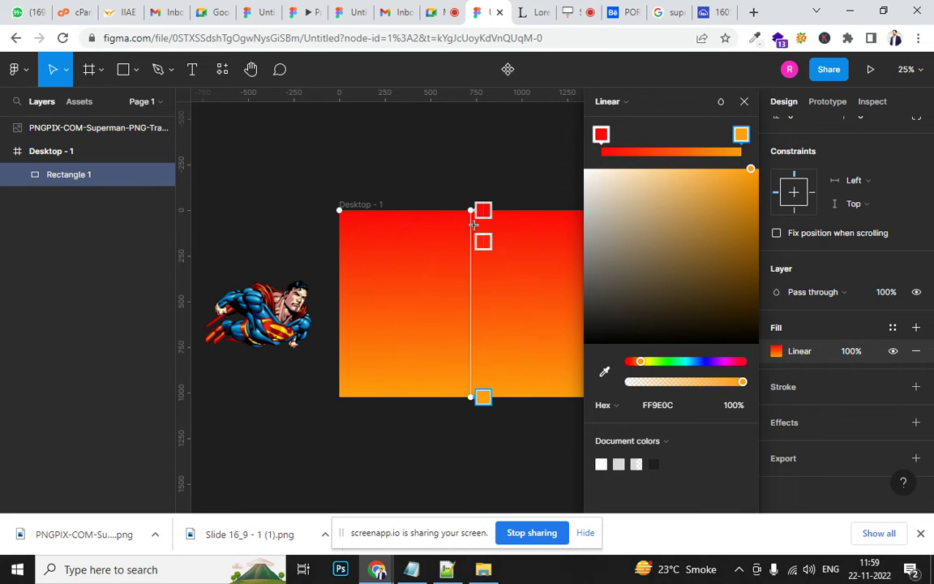
Angle the gradient diagonally, red at top-right and orange at bottom-left.
left_click_drag(494, 209, 581, 220)
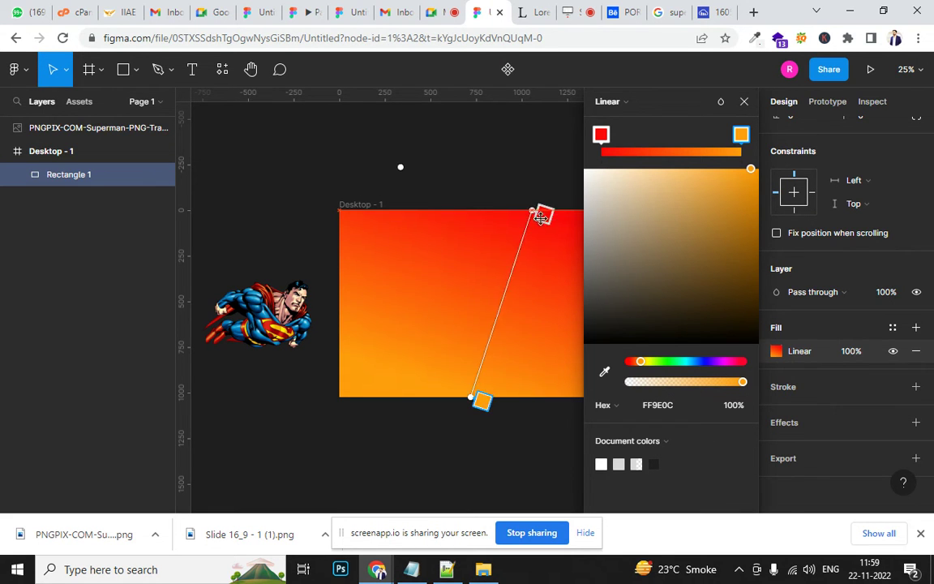
left_click_drag(470, 400, 357, 397)
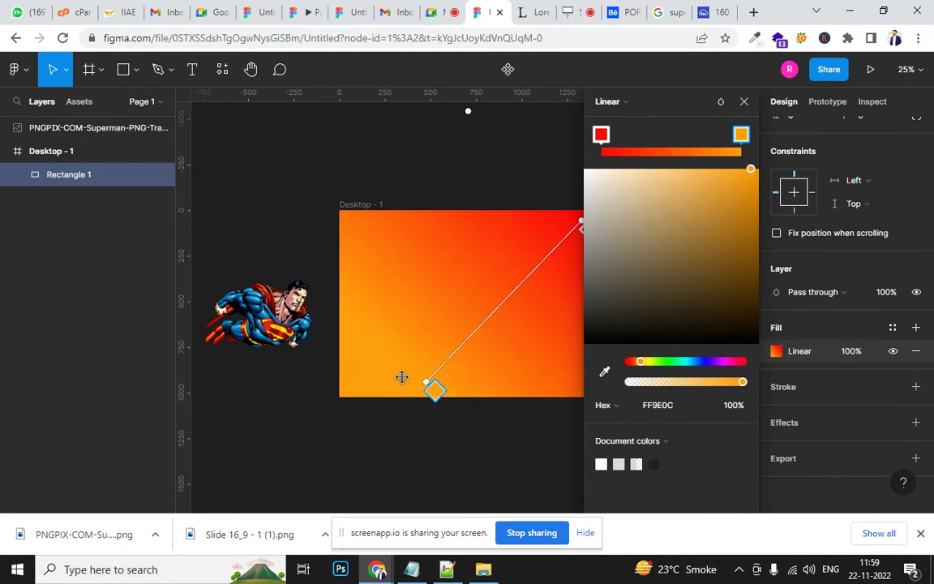
left_click(743, 101)
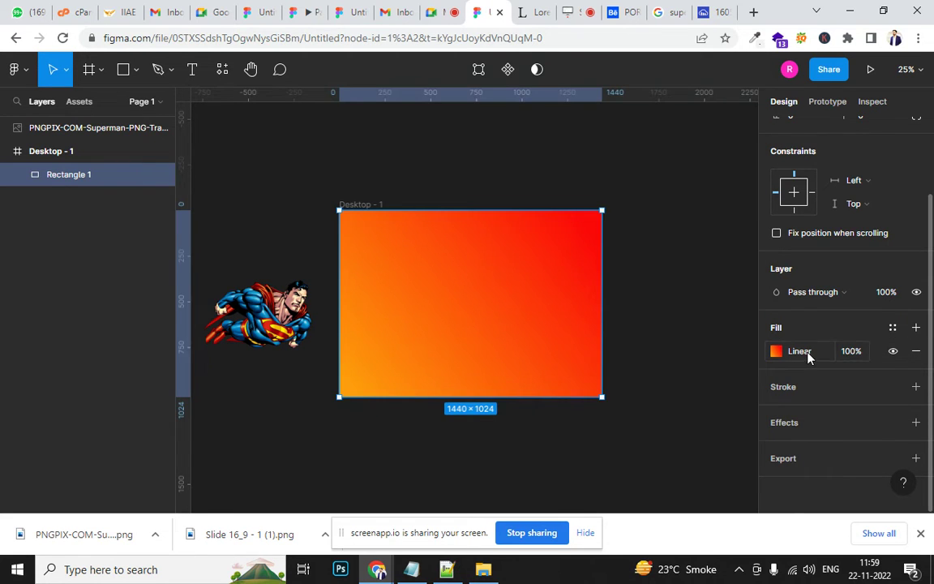
Try Multiply, Luminosity, Soft light, Overlay and Lighten, then set the rectangle to Color burn.
left_click(805, 353)
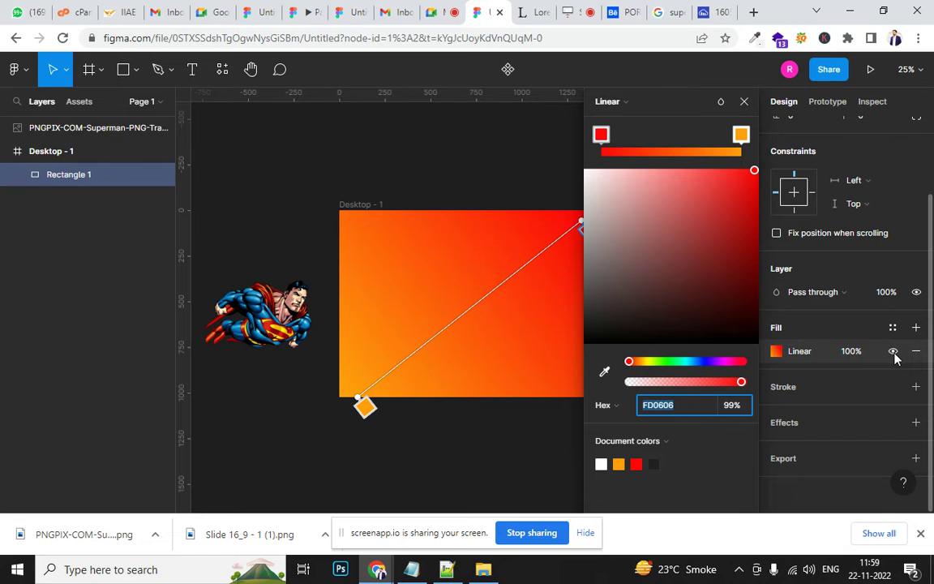
left_click(846, 297)
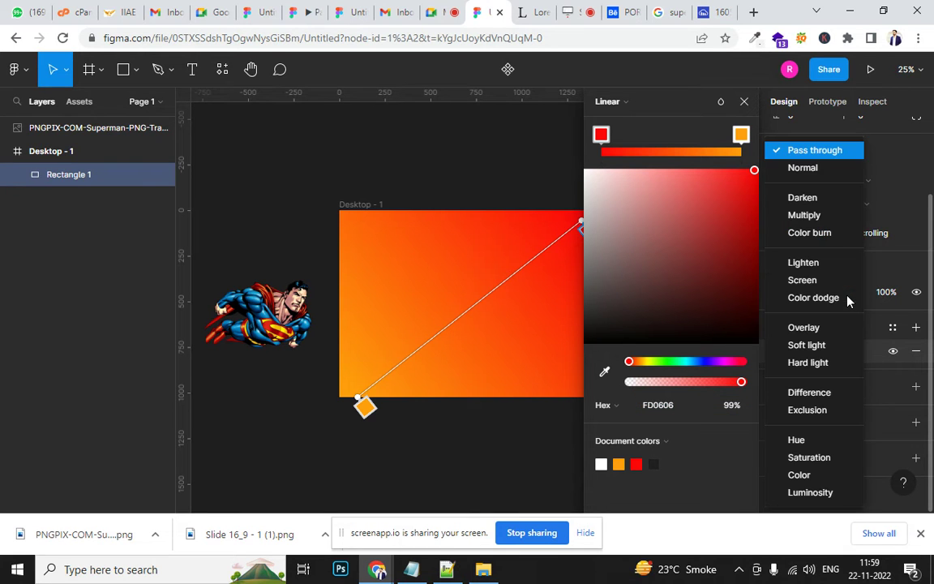
left_click(822, 217)
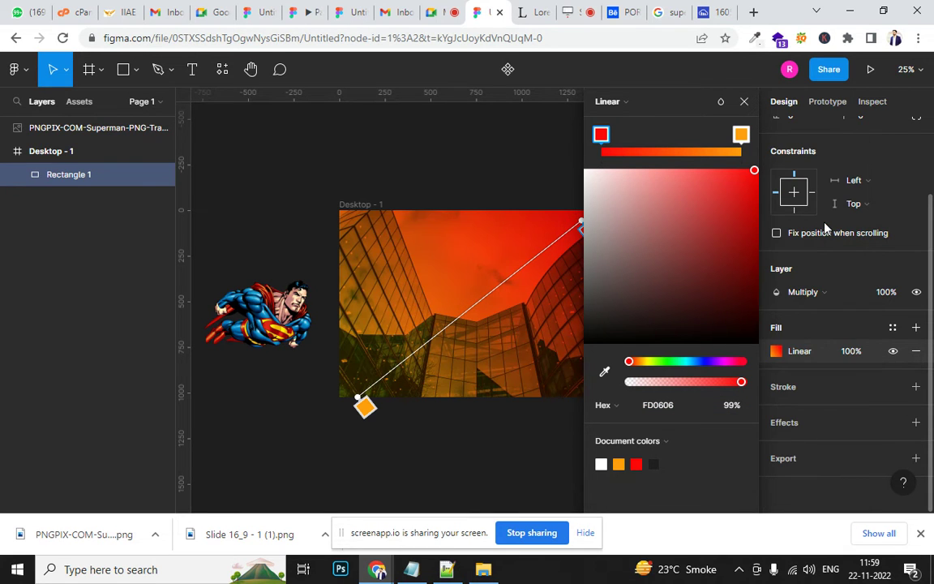
left_click(816, 293)
left_click(818, 492)
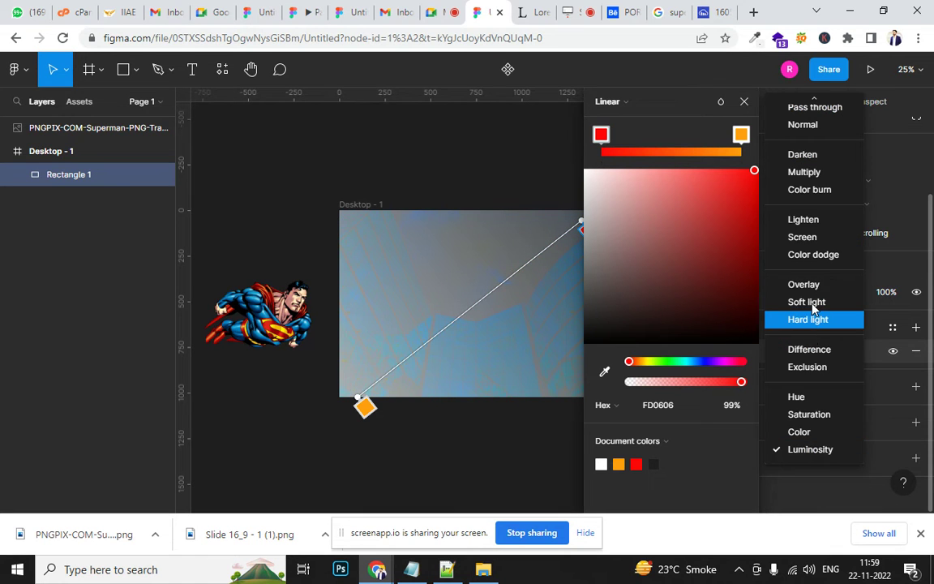
left_click(814, 302)
left_click(815, 292)
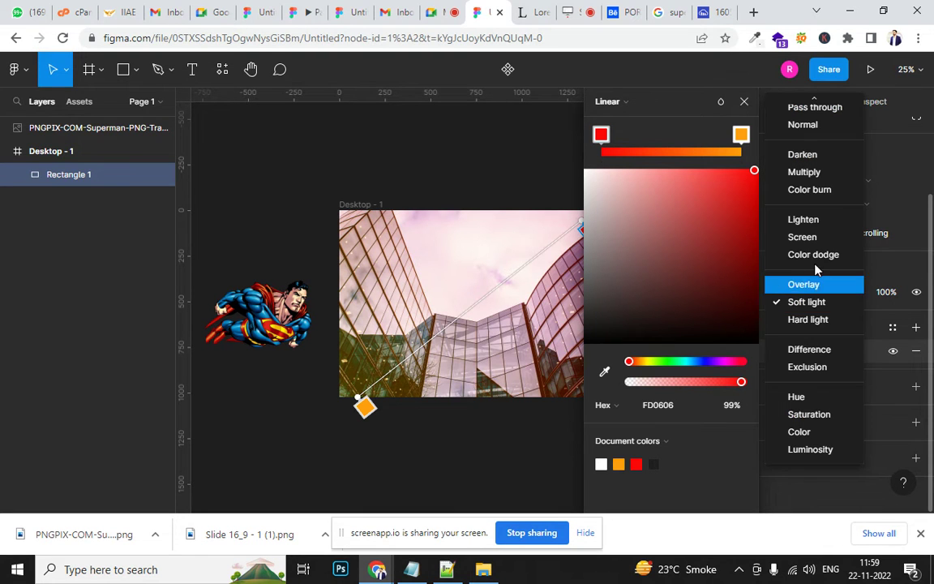
left_click(813, 287)
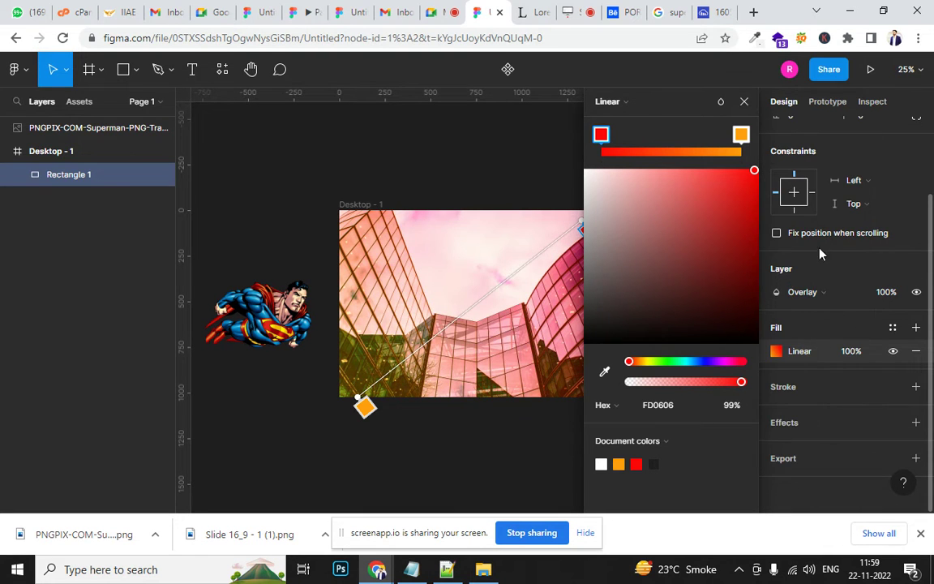
left_click(814, 292)
left_click(824, 226)
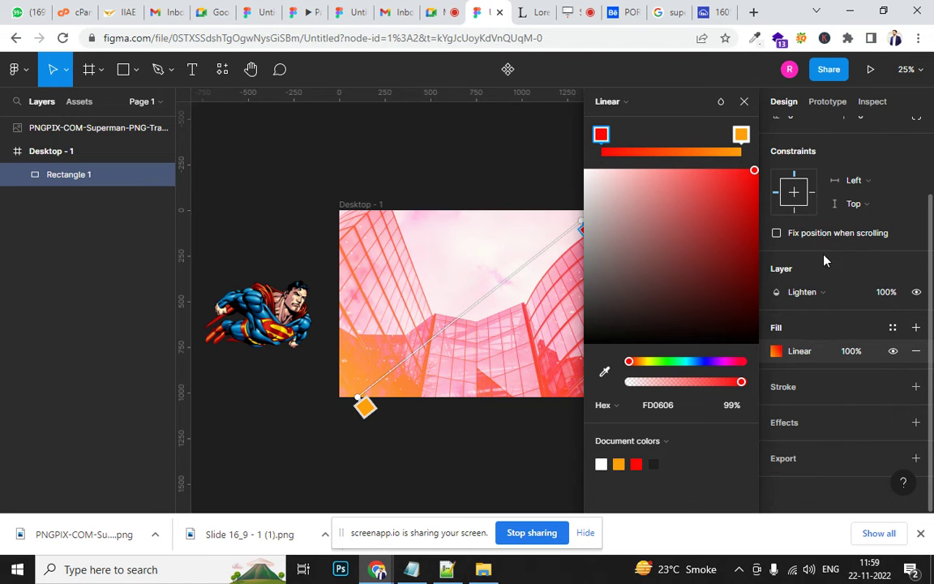
left_click(807, 292)
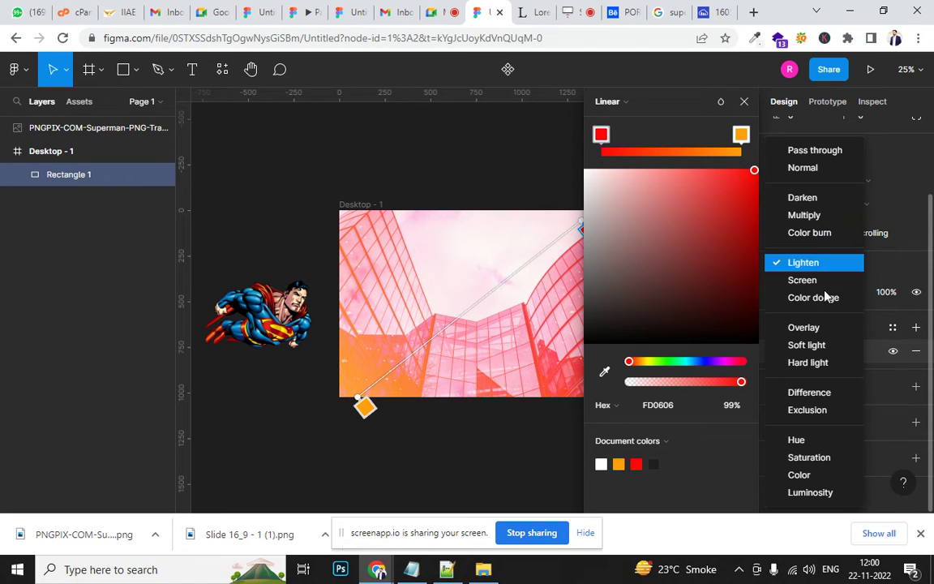
left_click(829, 237)
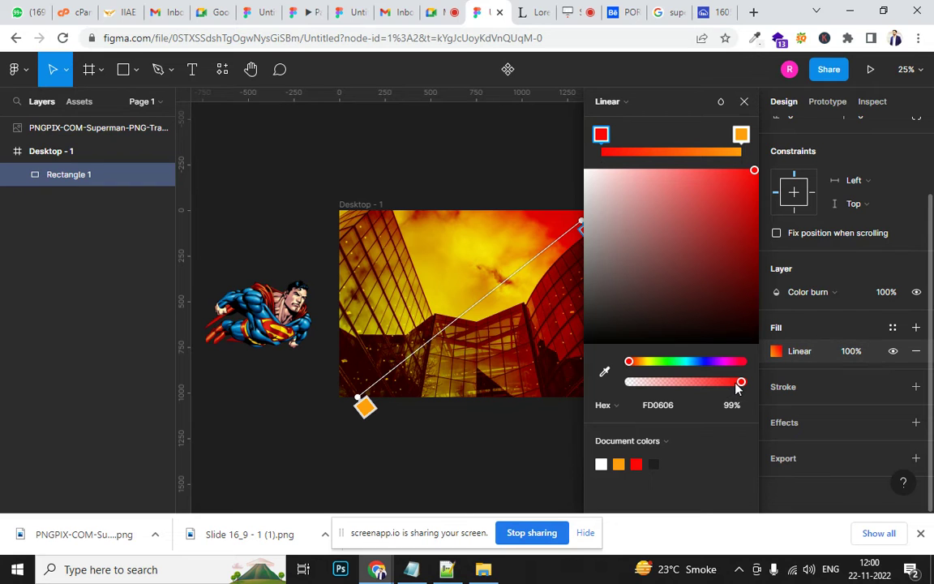
Set the rectangle's fill opacity to 50%, then raise it to 80%.
left_click(849, 350)
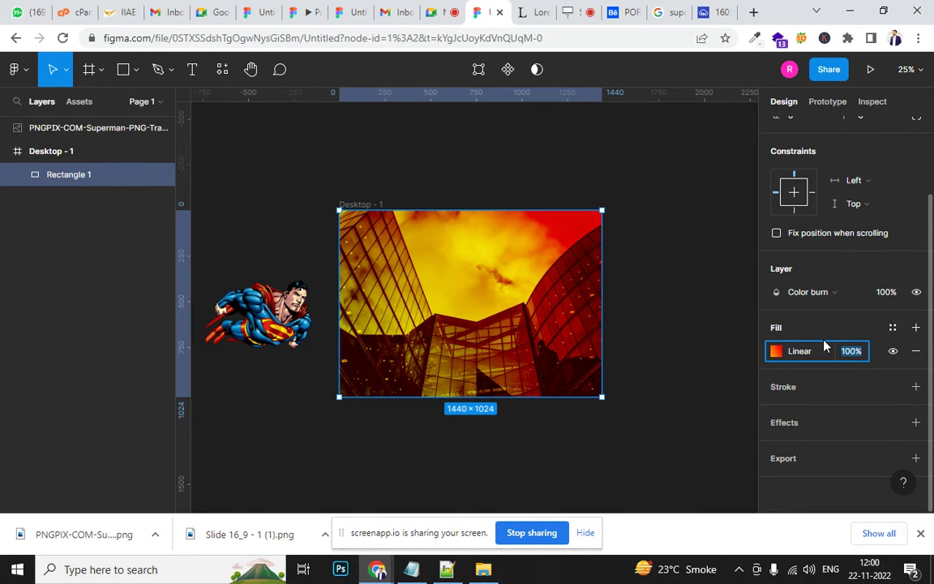
type("50")
key("Return")
key("shift+Up")
key("shift+Up")
key("shift+Up")
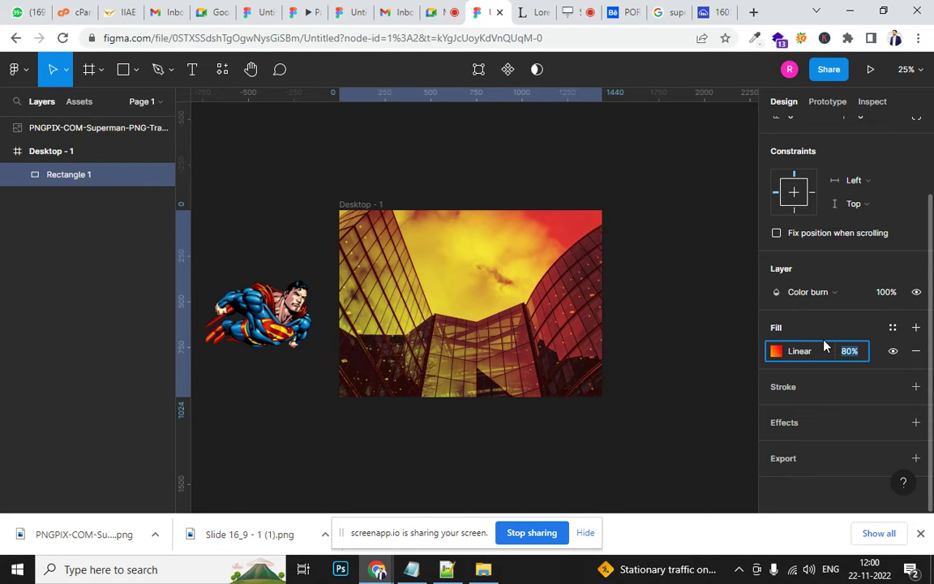
key("shift+Up")
left_click(622, 371)
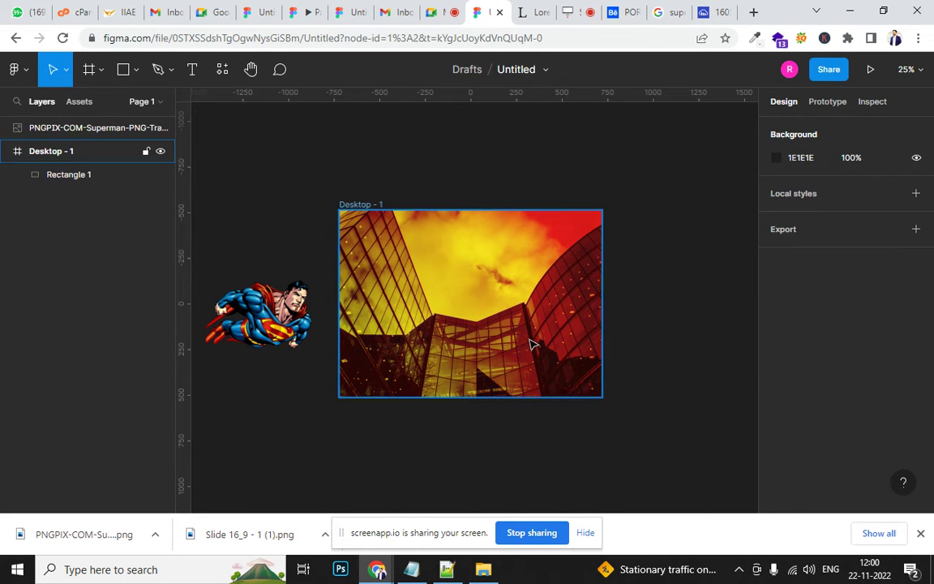
Duplicate the gradient Rectangle 1 inside Desktop - 1.
left_click(532, 344)
key("ctrl+d")
key("ctrl+z")
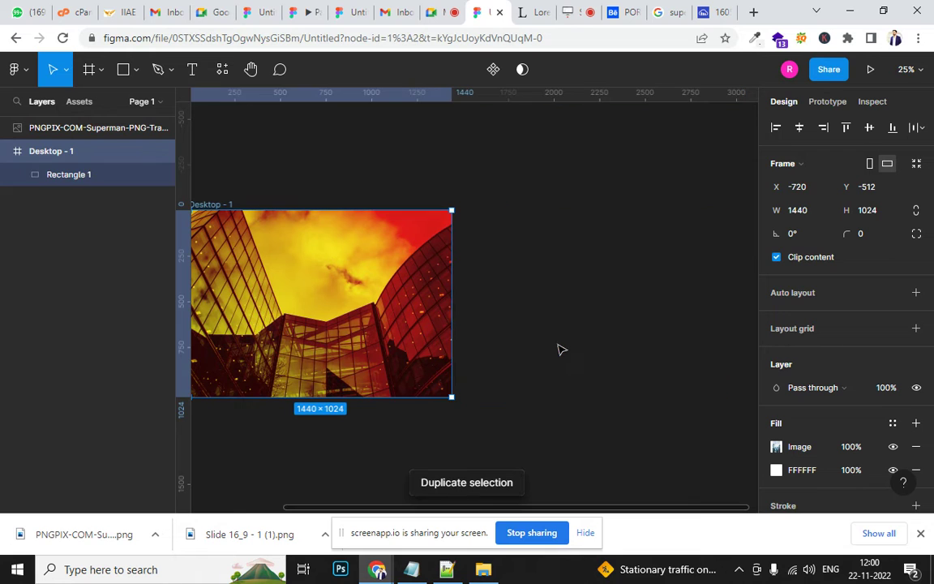
left_click(78, 178)
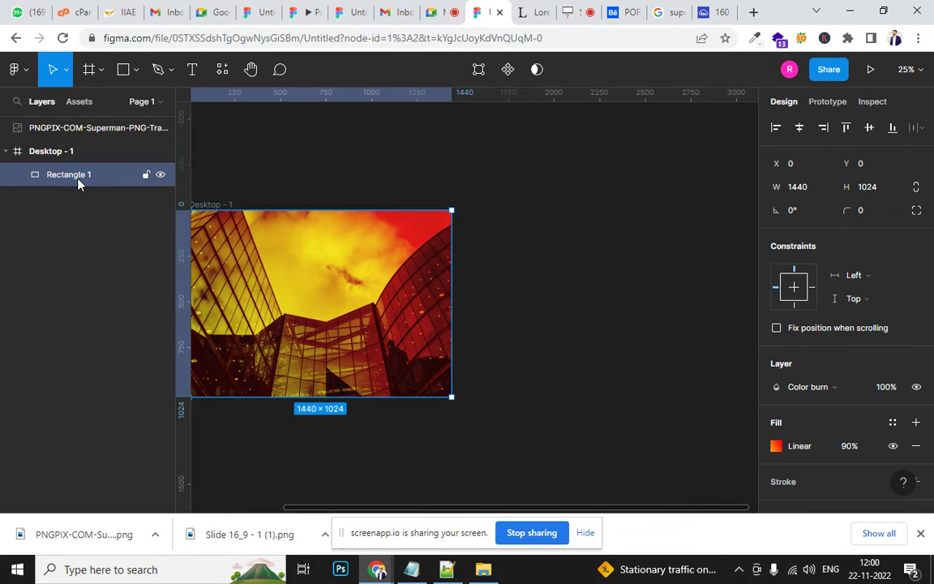
key("ctrl+d")
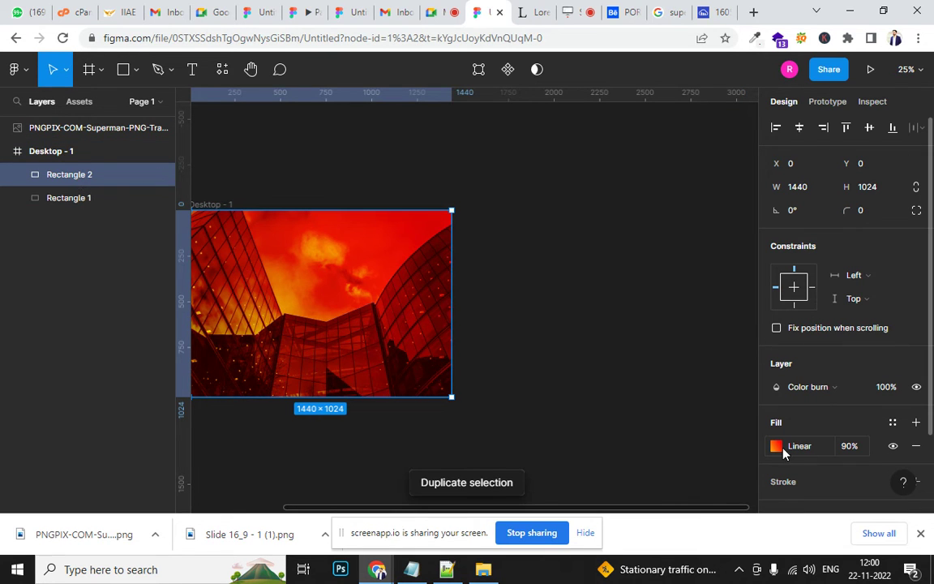
Turn both gradient stops of the copy black and set it to Normal blend mode.
left_click(777, 446)
left_click_drag(647, 308, 596, 344)
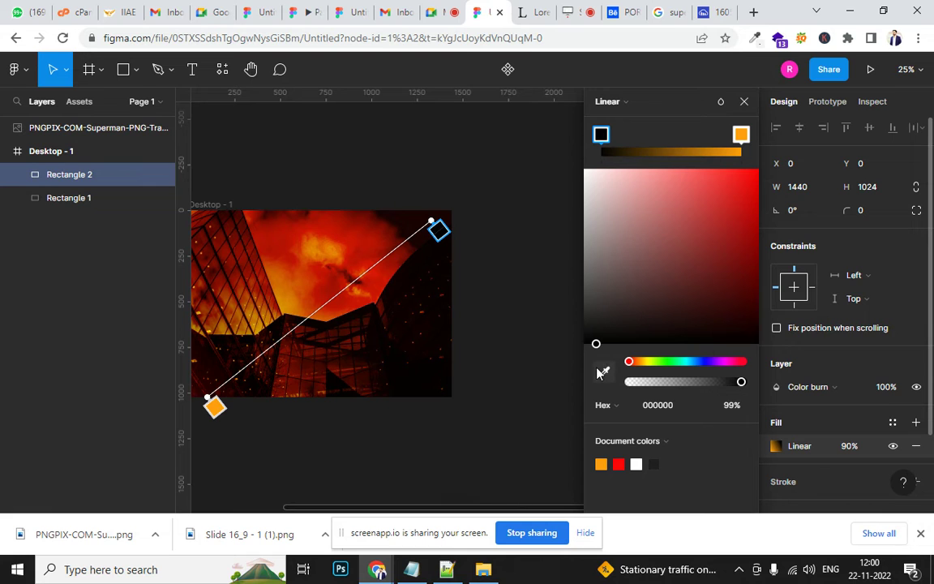
left_click(823, 389)
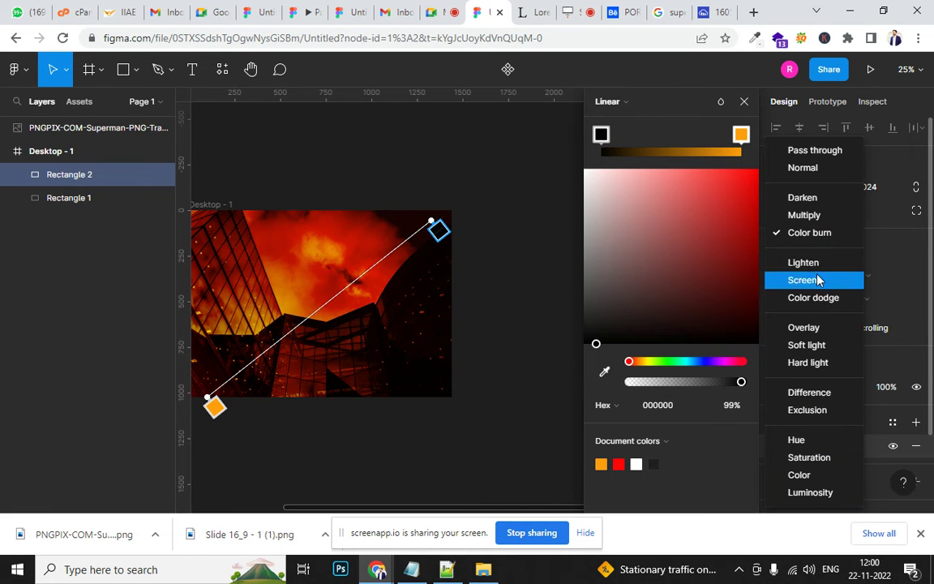
left_click(819, 169)
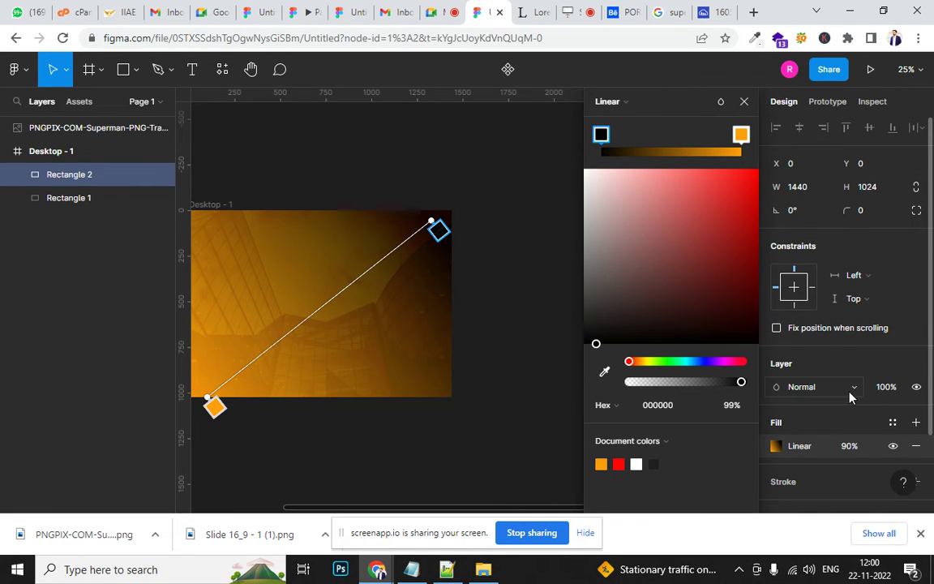
left_click_drag(687, 325, 631, 334)
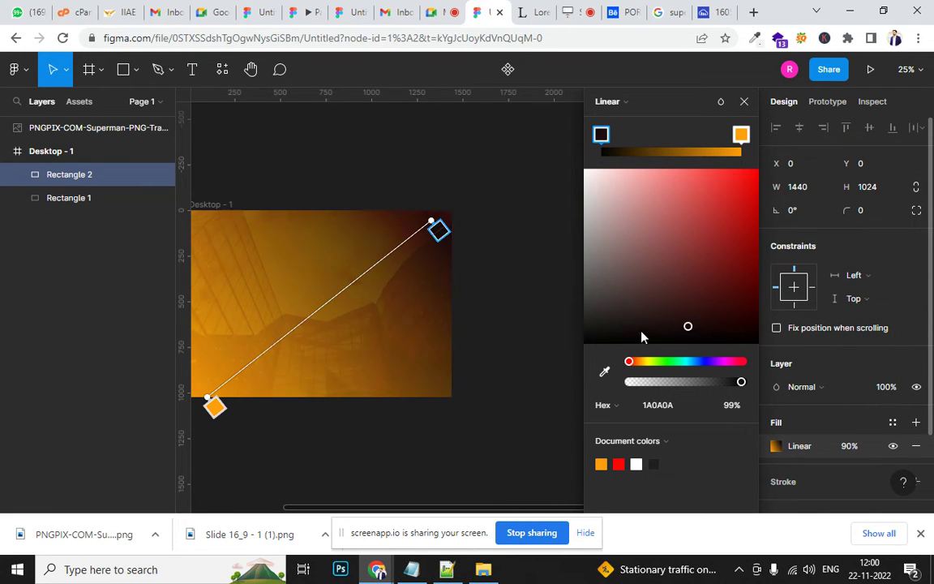
left_click(741, 134)
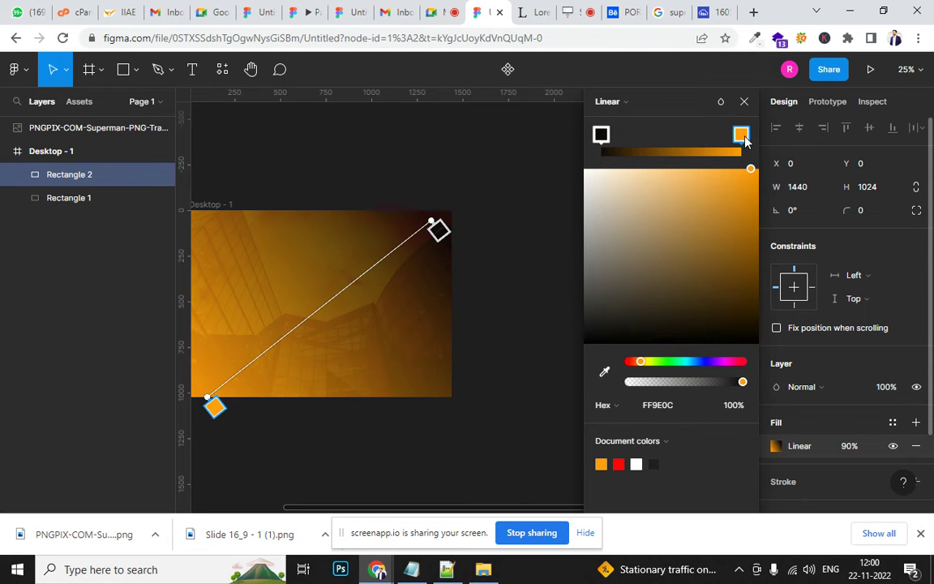
left_click_drag(722, 311, 711, 361)
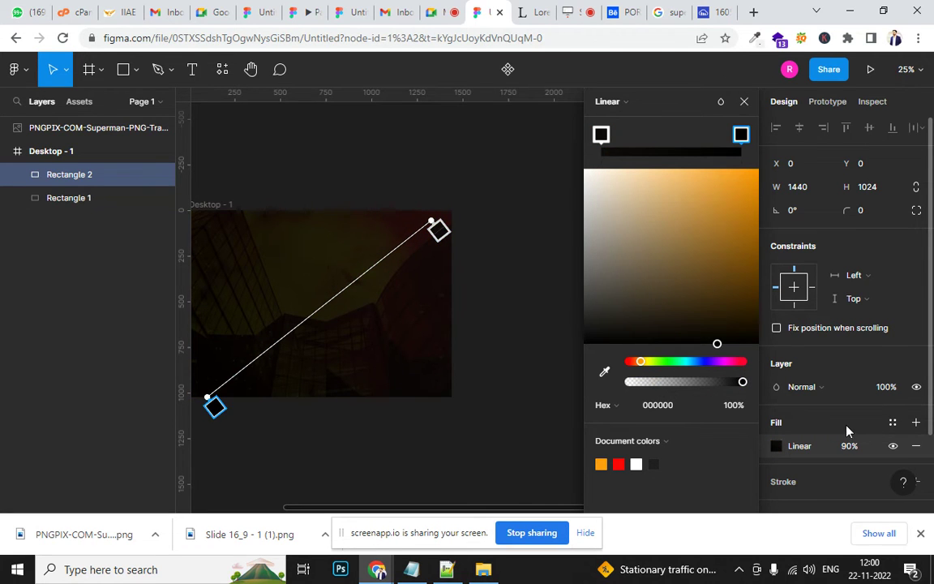
left_click(846, 430)
Lower the black overlay's fill opacity to 50% so the building shows through.
left_click(854, 448)
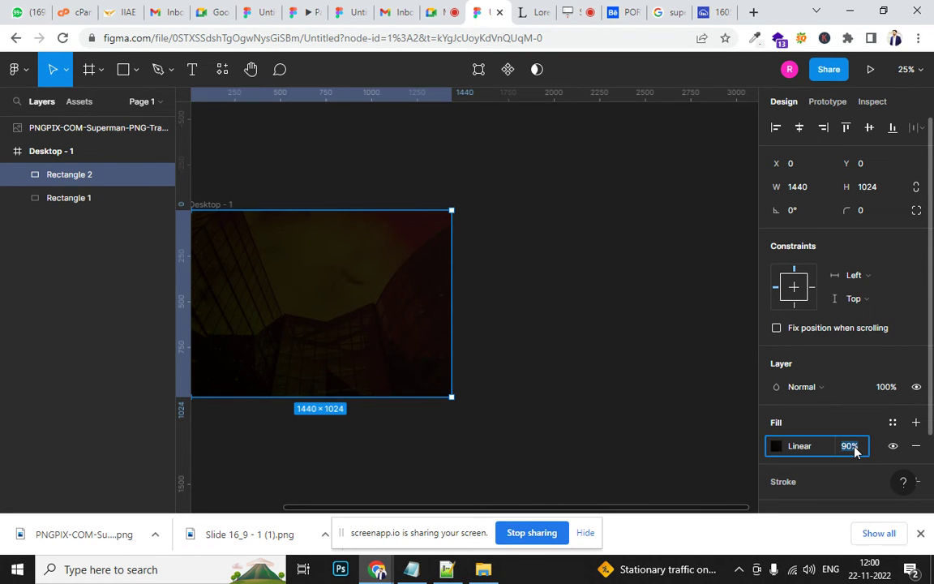
key("shift+Down")
key("shift+Down")
key("shift+Down")
key("shift+Down")
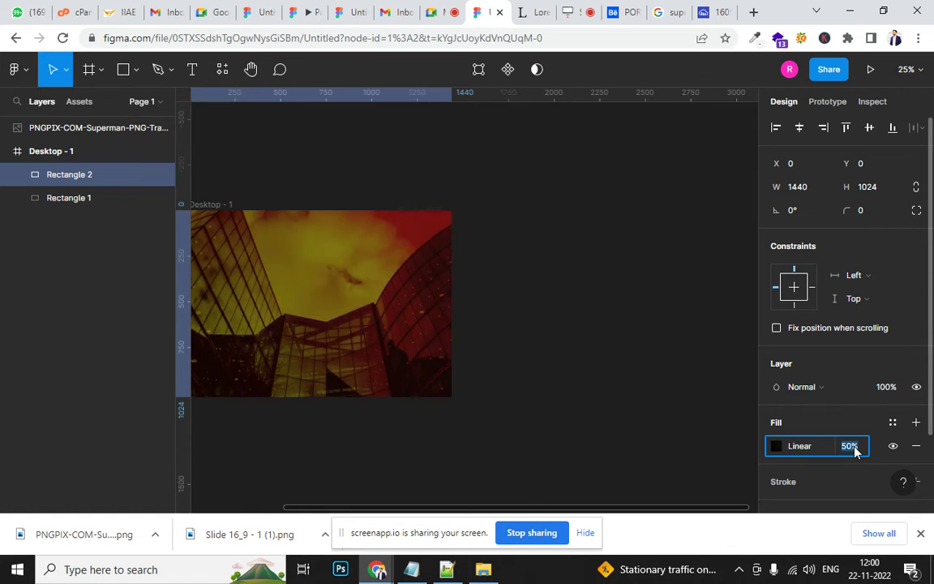
left_click(604, 419)
left_click_drag(371, 433, 644, 361)
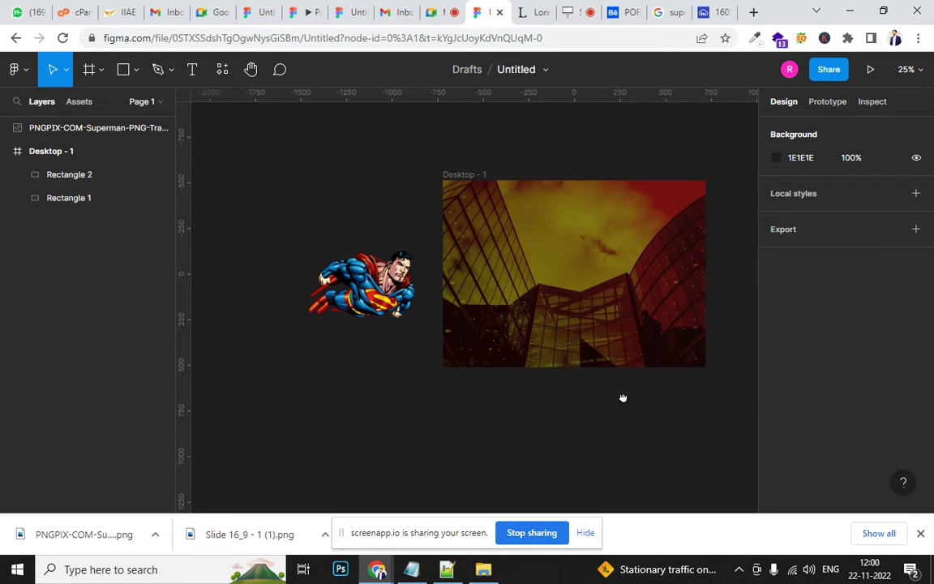
left_click_drag(404, 252, 556, 230)
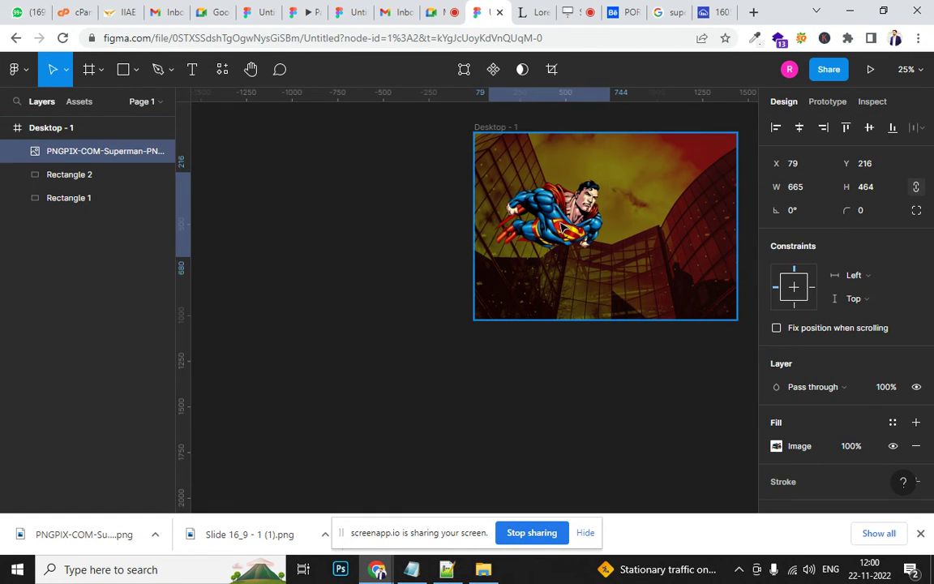
mouse_move(556, 229)
left_mouse_down()
mouse_move(552, 252)
mouse_move(350, 283)
left_mouse_up()
scroll(478, 365, "up", 5)
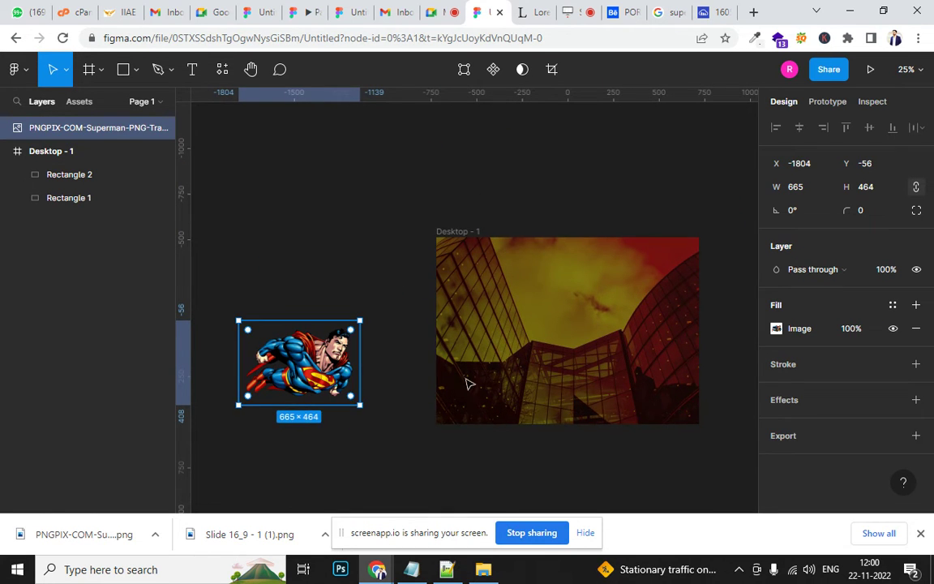
scroll(503, 276, "up", 3)
scroll(502, 279, "up", 2)
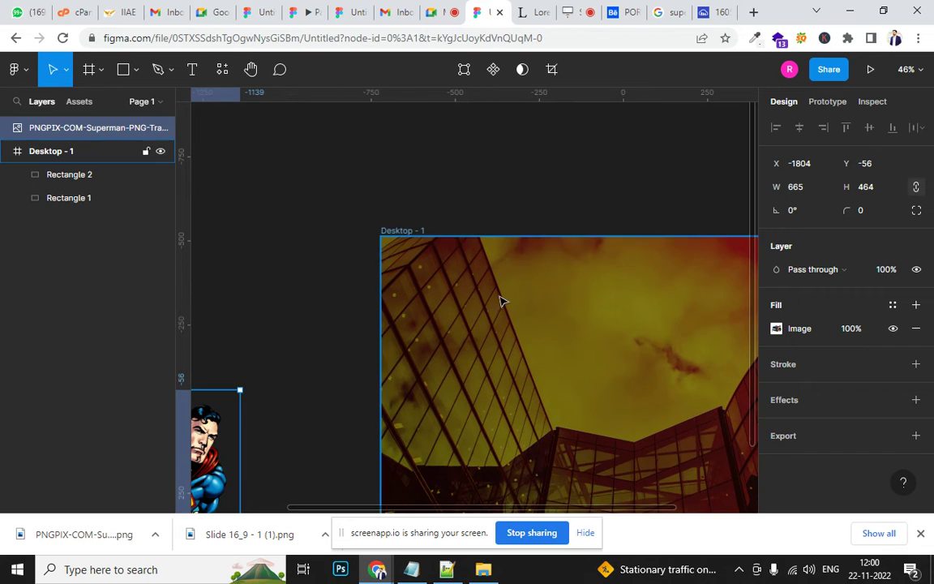
scroll(486, 284, "up", 2)
scroll(398, 266, "right", 2)
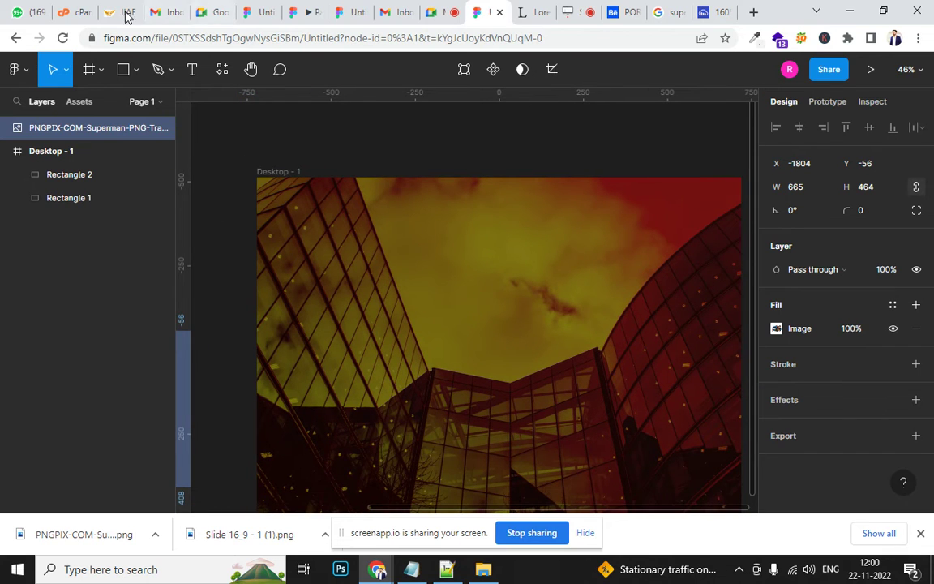
left_click(123, 69)
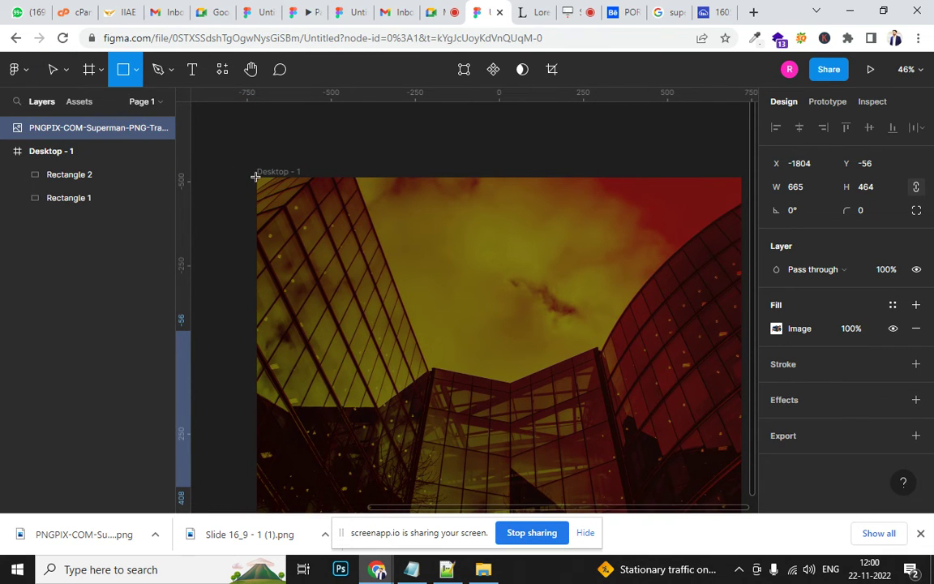
left_click_drag(256, 177, 735, 227)
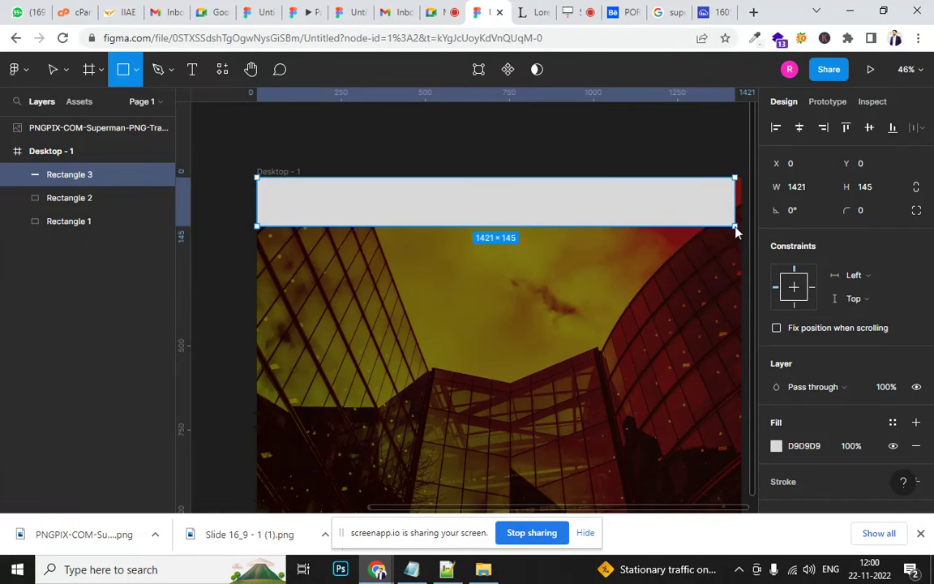
key("ctrl+z")
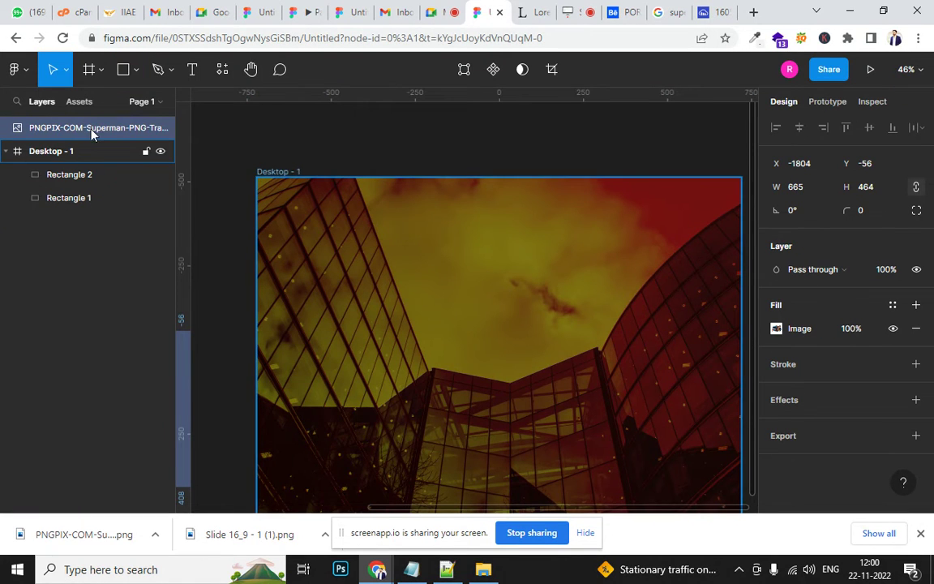
left_click(192, 69)
Create a text layer repeating HOME seven times as a menu row.
left_click(447, 230)
type("HOME")
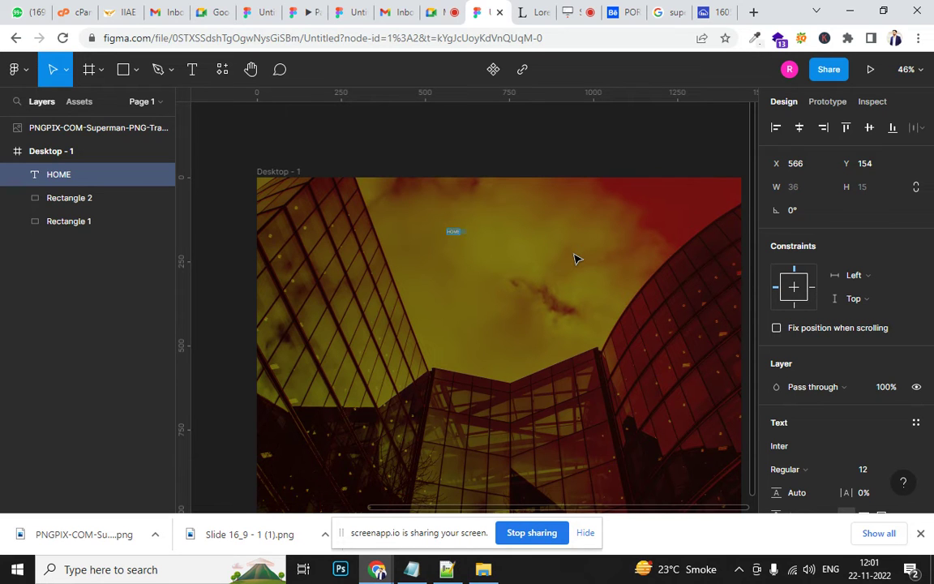
key("ctrl+v")
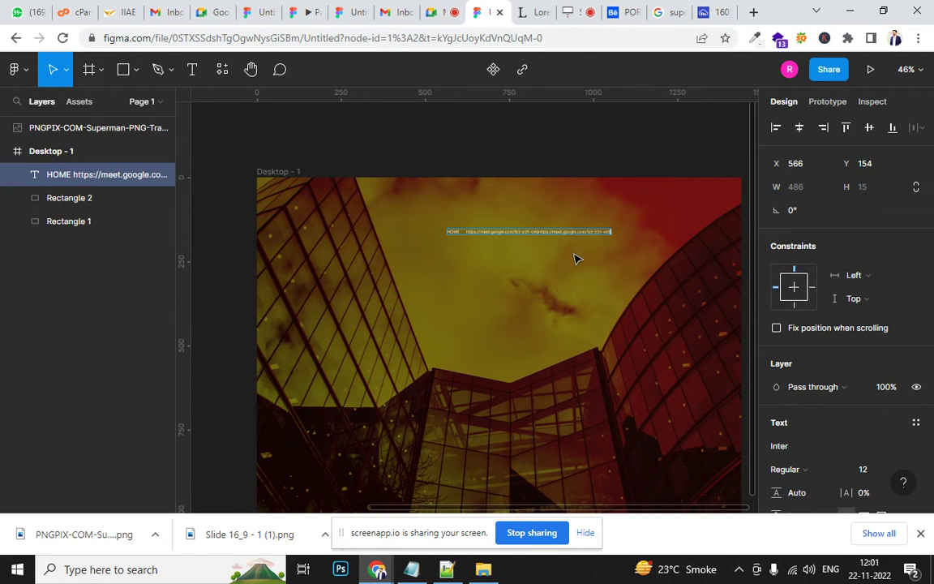
type("https://meet.google.com/foz-jrzh-okb")
scroll(574, 259, "up", 3)
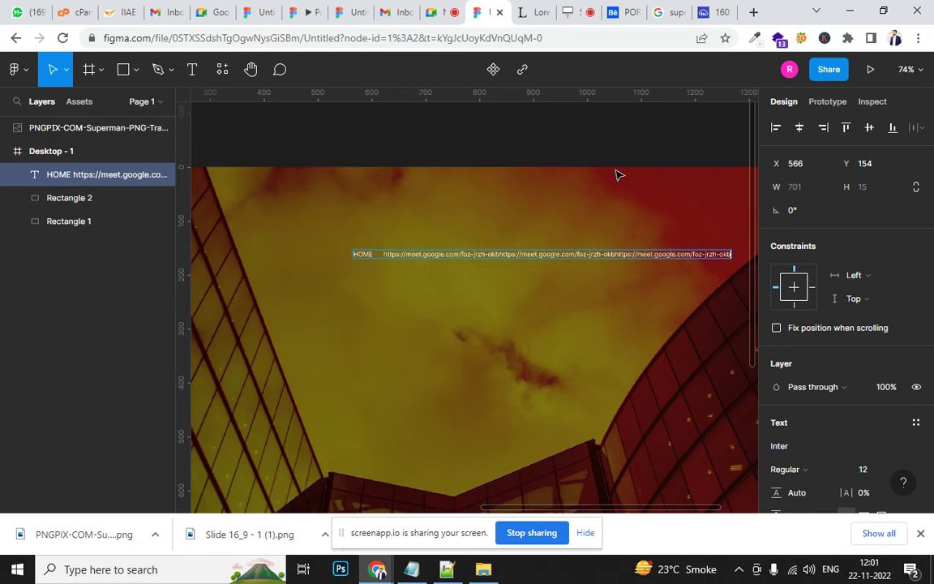
scroll(573, 259, "up", 2)
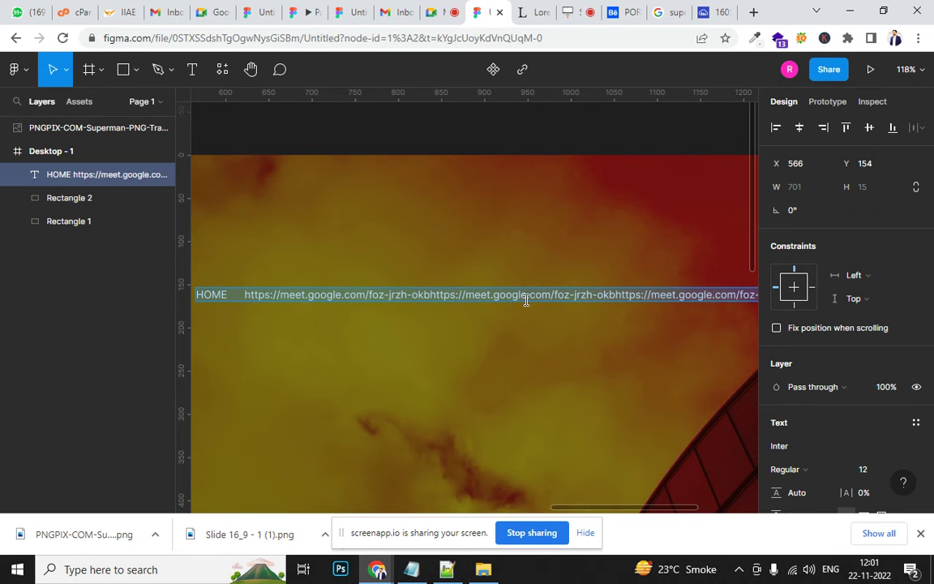
key("BackSpace")
type("ho")
key("BackSpace")
key("BackSpace")
type("HOME")
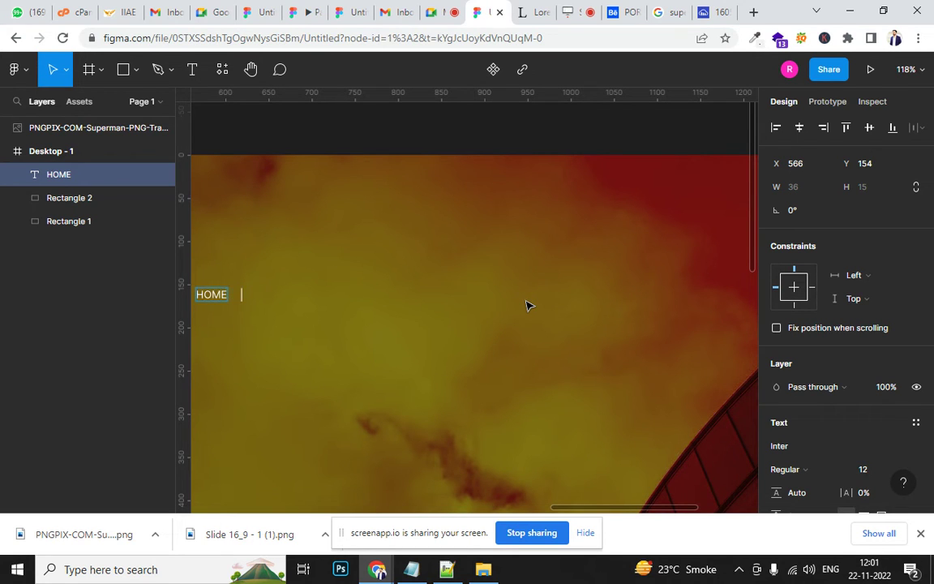
key("ctrl+v")
key("ctrl+v")
key("ctrl+v")
key("ctrl+v")
key("ctrl+v")
key("ctrl+v")
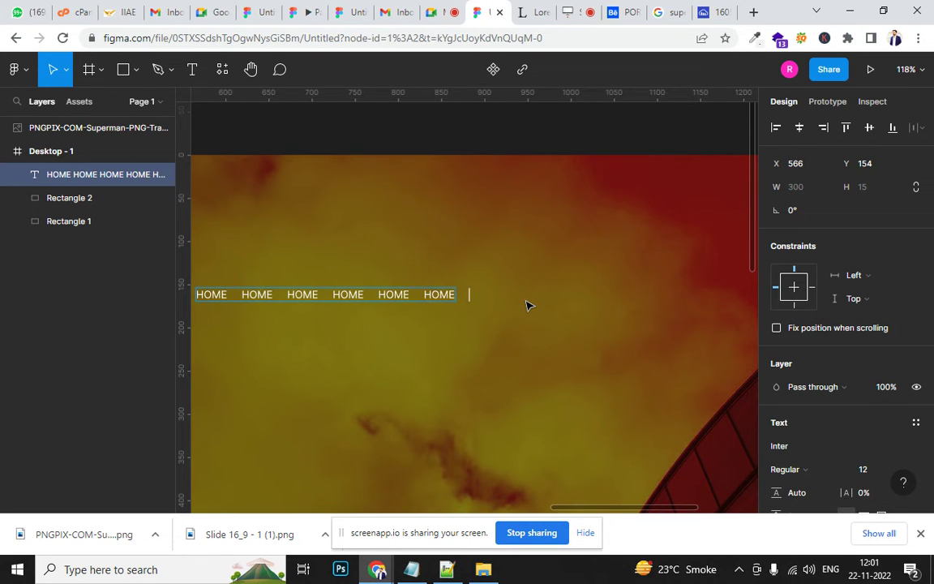
key("ctrl+v")
key("Escape")
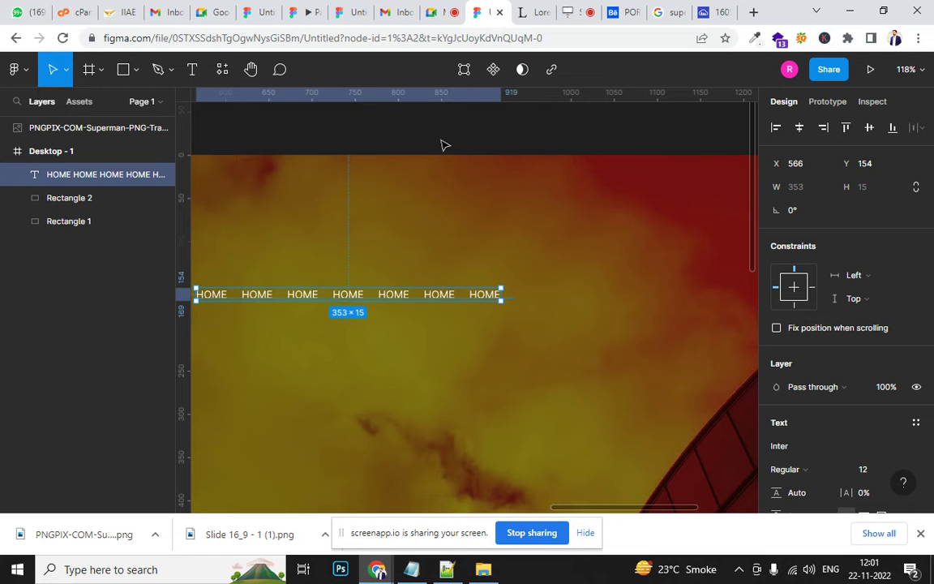
Move the HOME row to the frame's top right at X 1006, Y 54.
left_click_drag(381, 299, 601, 209)
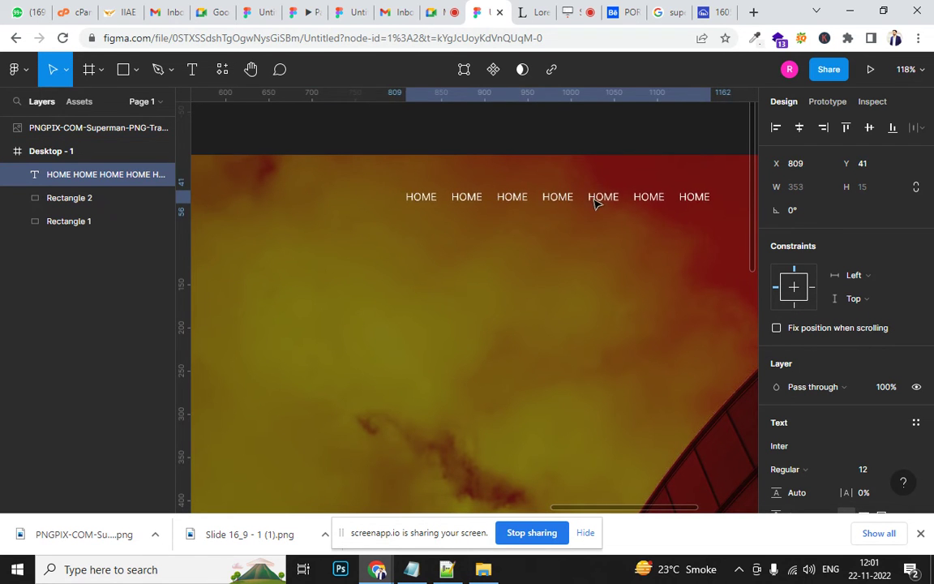
scroll(601, 209, "down", 3)
scroll(600, 208, "down", 3)
scroll(600, 206, "down", 3)
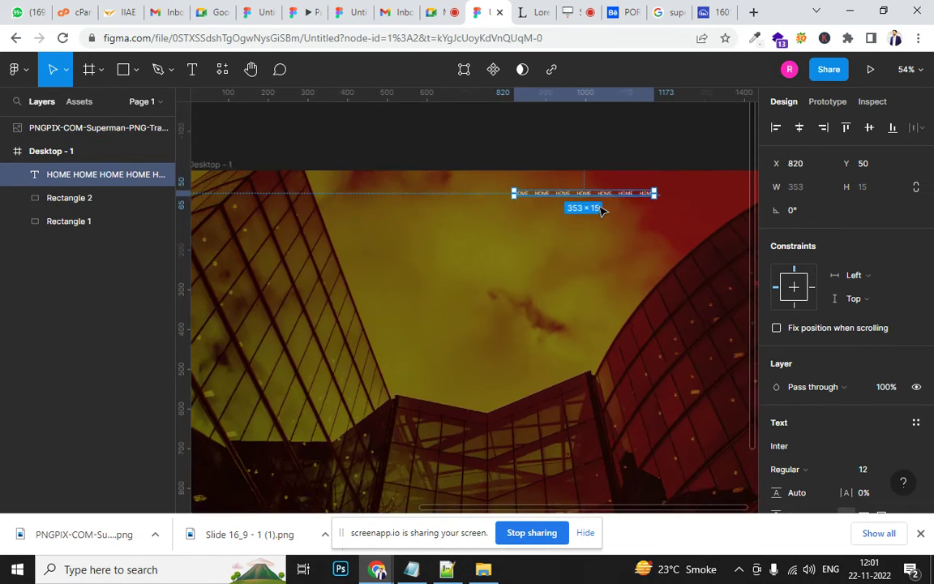
scroll(604, 203, "down", 2)
left_click_drag(626, 189, 698, 200)
left_click_drag(624, 332, 476, 300)
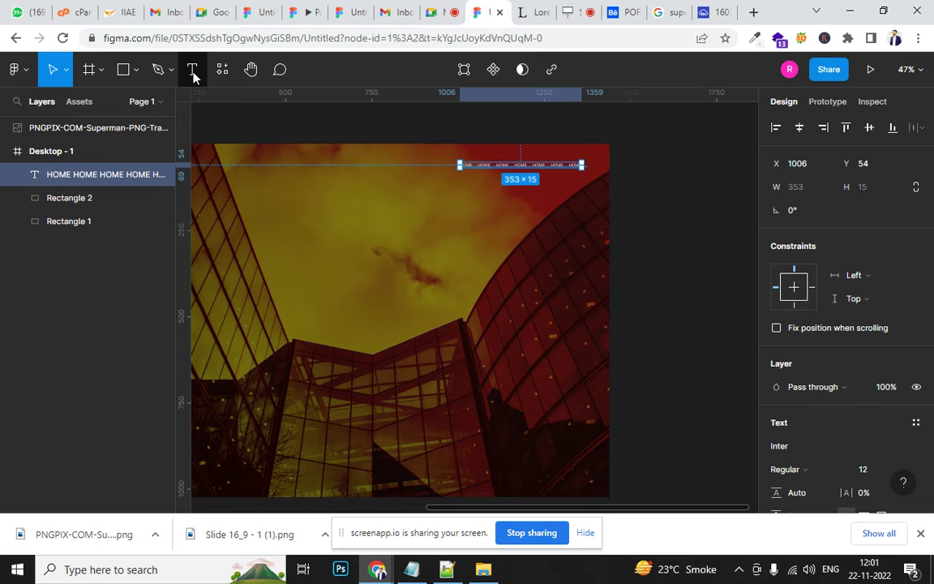
scroll(600, 340, "up", 2, "ctrl")
scroll(605, 329, "up", 2, "ctrl")
scroll(604, 330, "up", 2, "ctrl")
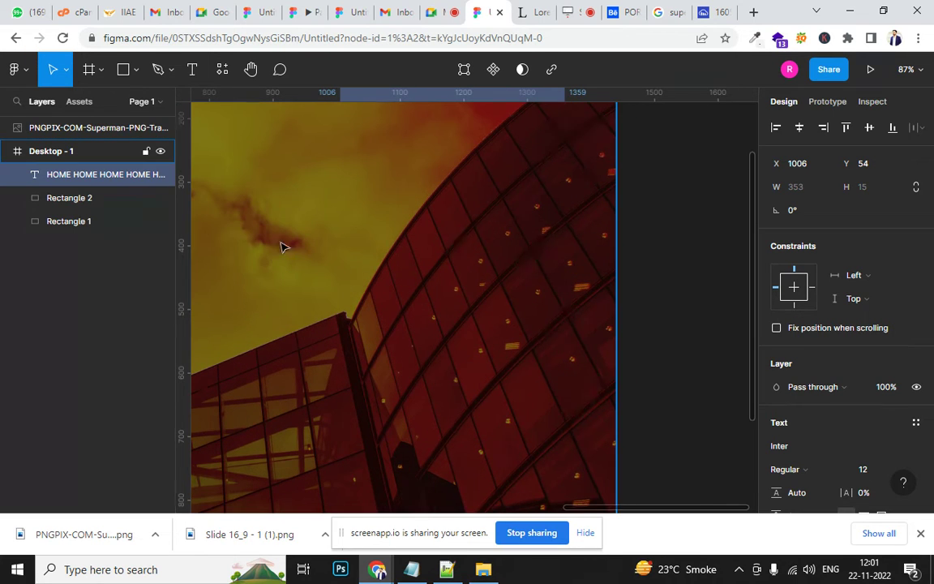
left_click(192, 69)
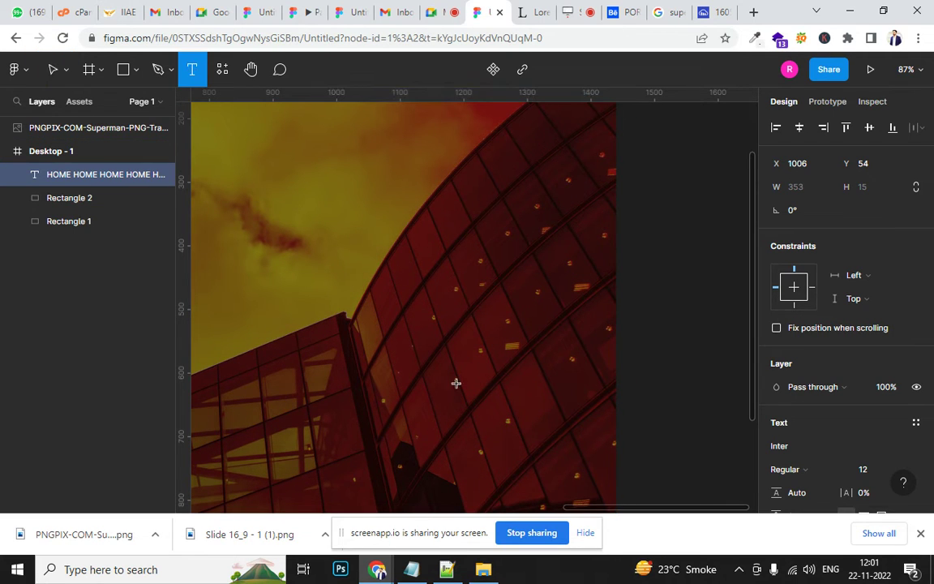
Add a 'FACEBOOK YOUTUBE' text layer rotated 90° along the frame's right edge.
left_click(510, 386)
type("FACEBOOK")
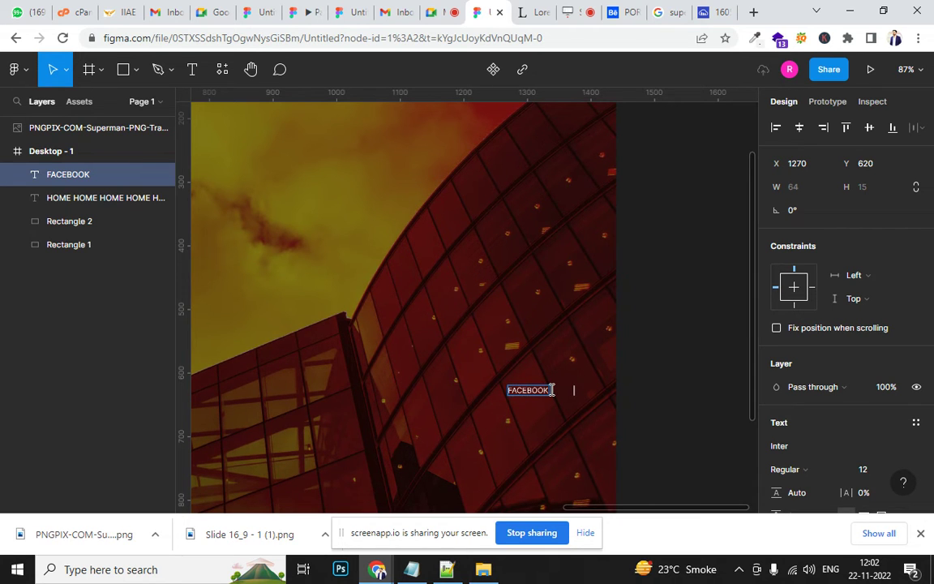
type(" YOU")
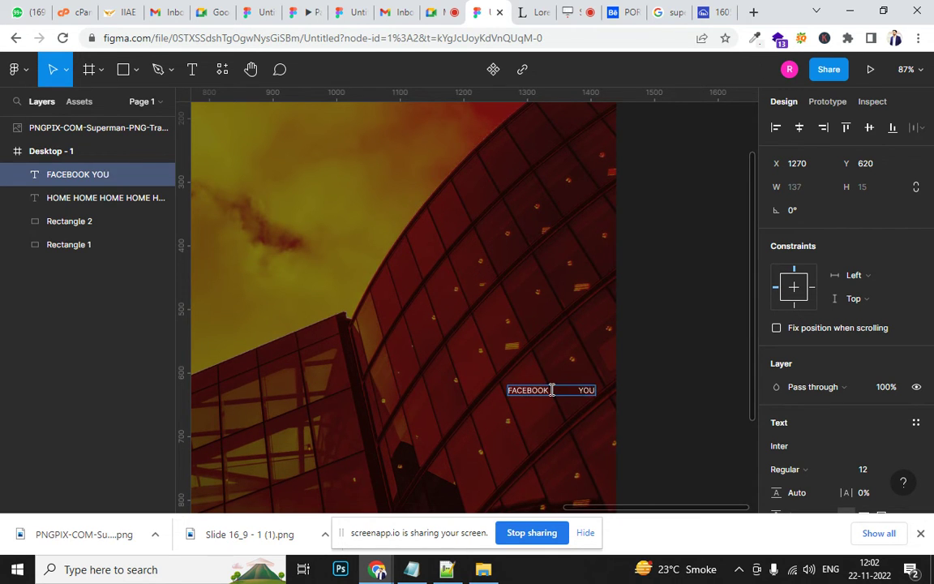
type("TUBE")
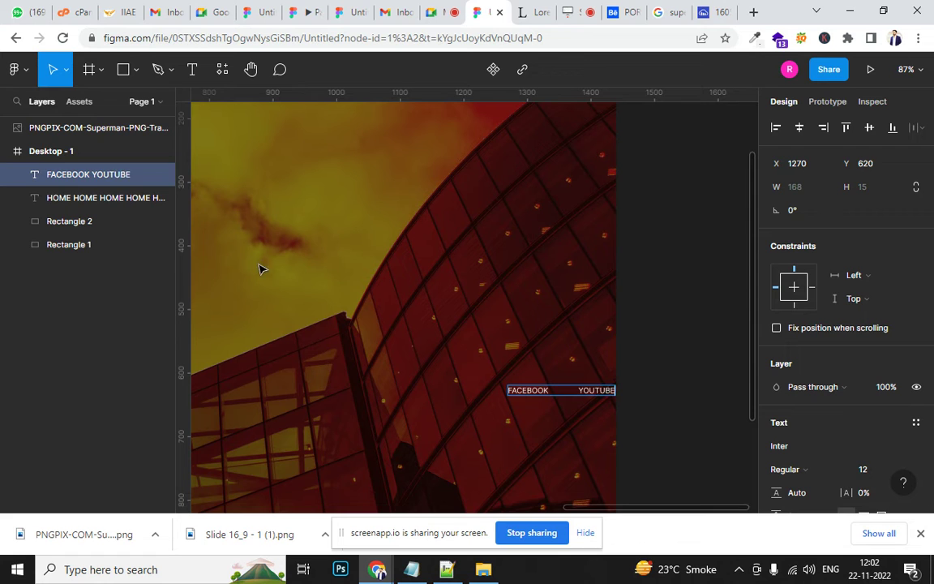
key("Escape")
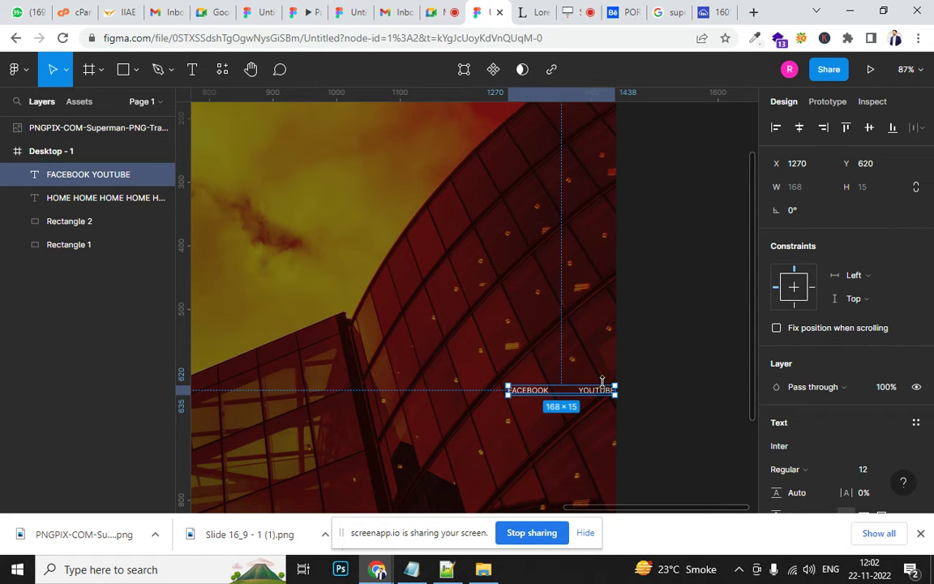
mouse_move(554, 339)
left_mouse_down()
mouse_move(506, 336)
mouse_move(551, 333)
mouse_move(597, 360)
left_mouse_up()
left_click(671, 402)
scroll(626, 342, "down", 5)
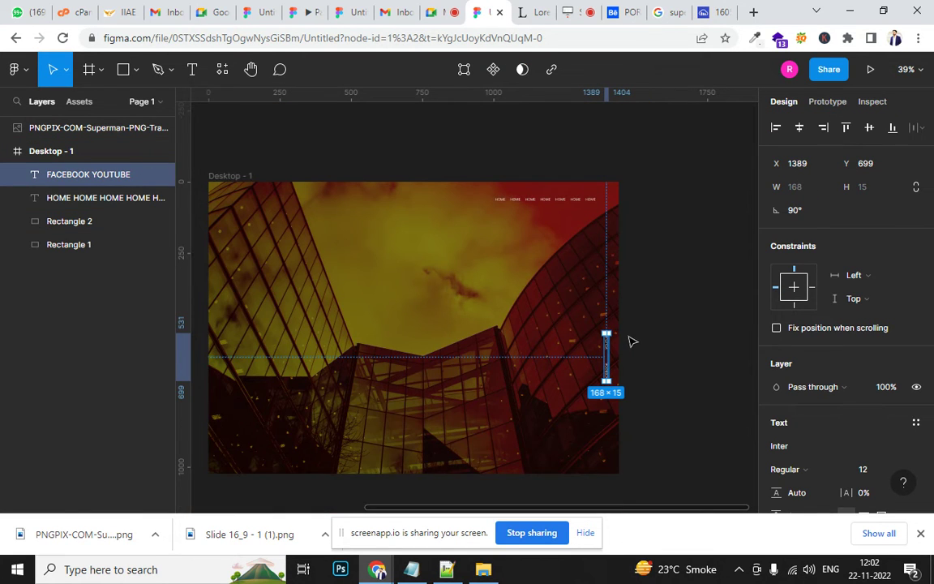
left_click(588, 199)
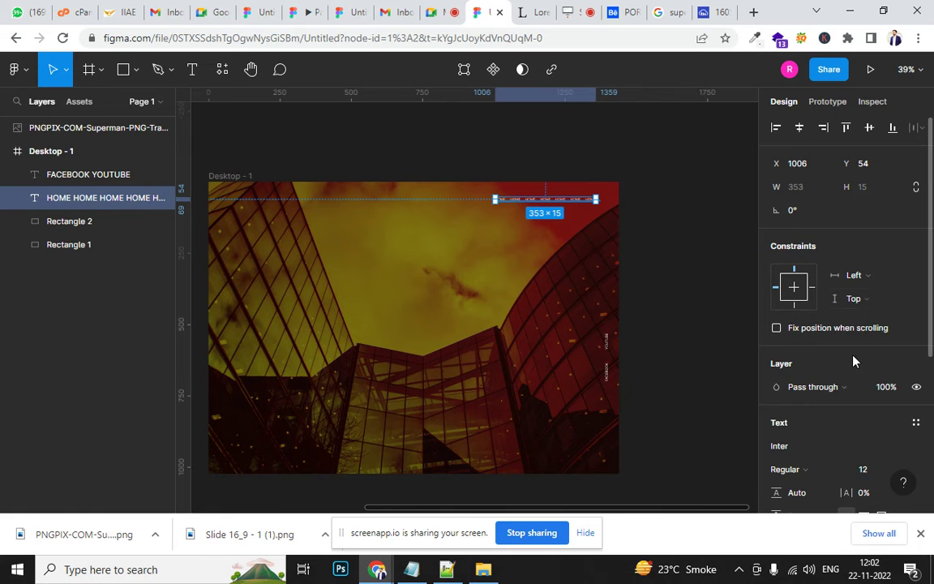
Raise the HOME row's font size to 16 and shift it left along the top.
scroll(853, 348, "down", 3)
left_click(861, 251)
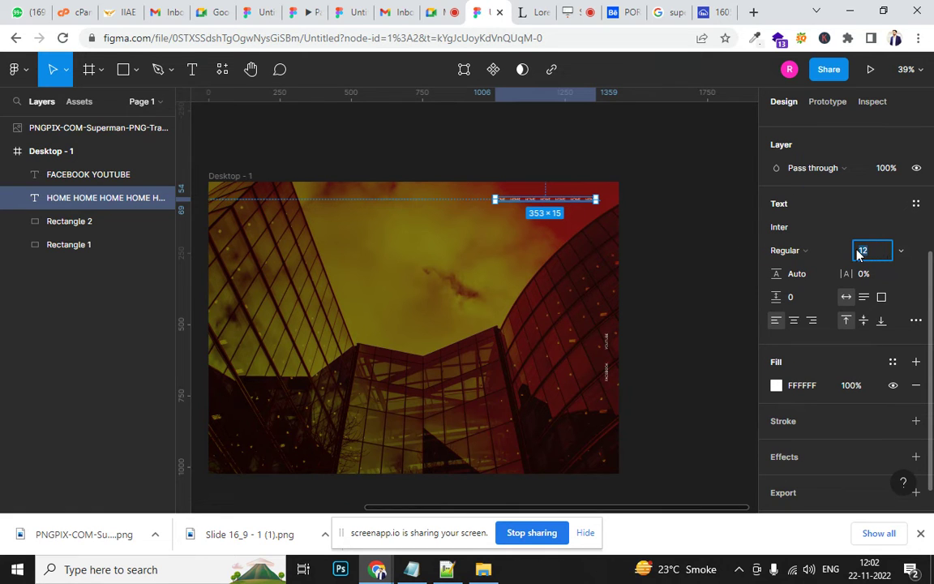
key("Up")
key("Up")
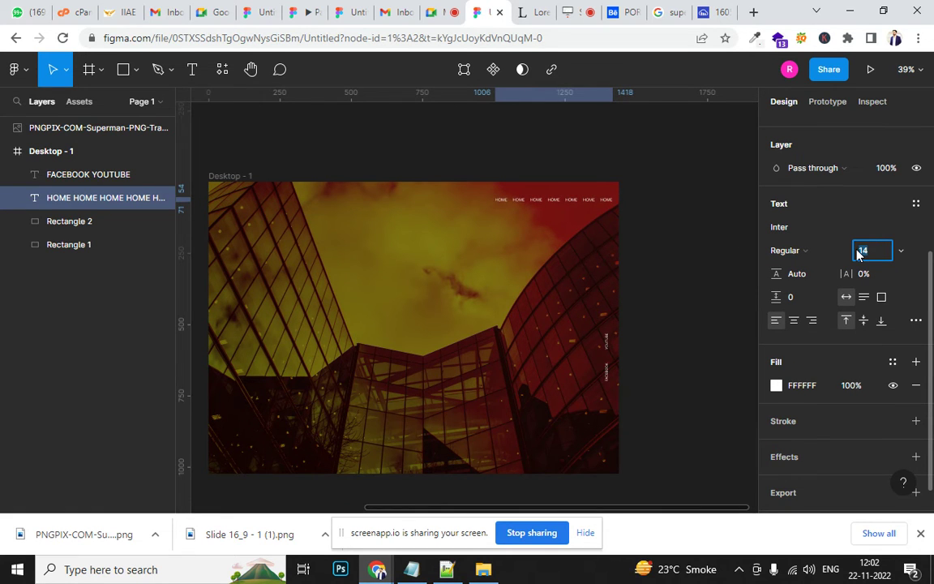
key("Up")
key("Up")
key("Escape")
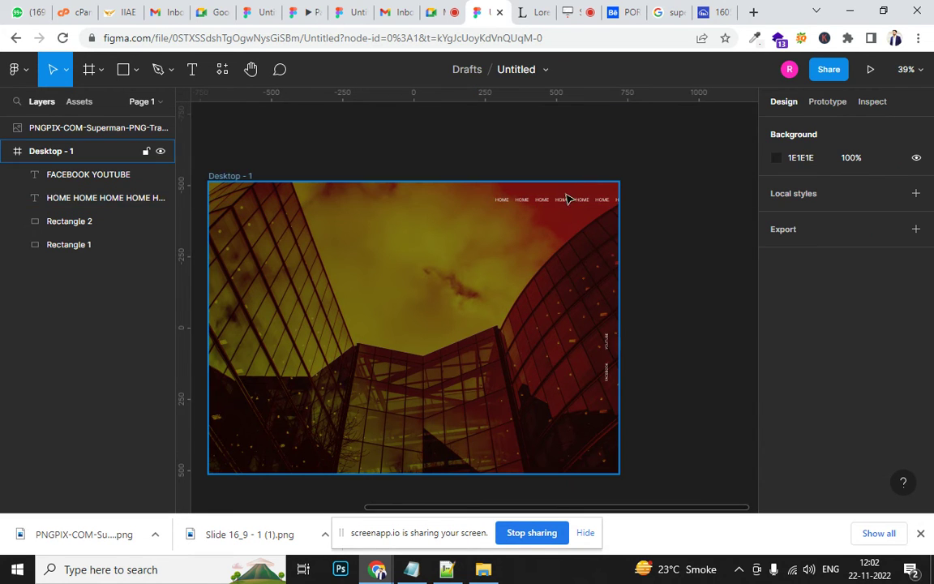
mouse_move(567, 201)
left_mouse_down()
mouse_move(511, 205)
mouse_move(521, 204)
left_mouse_up()
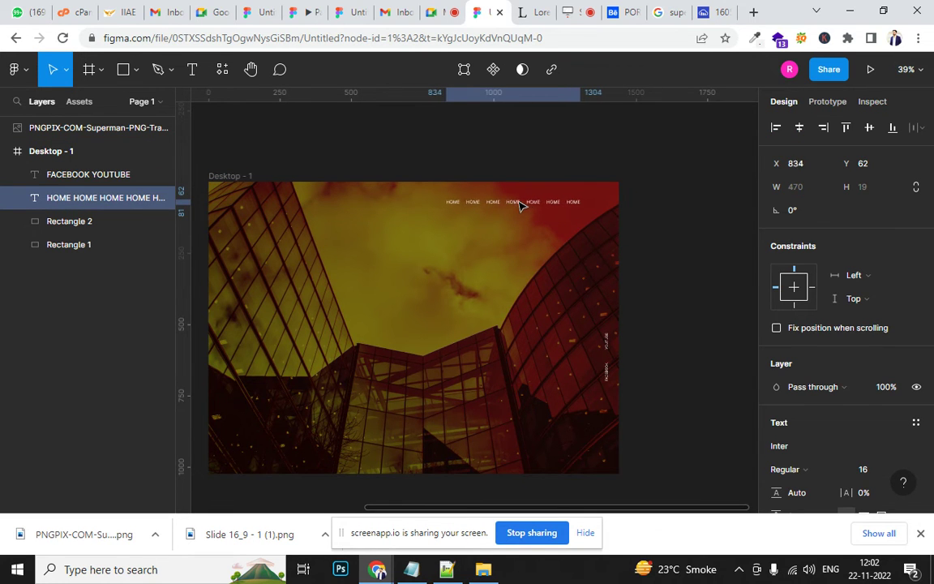
scroll(621, 372, "up", 5)
Enlarge FACEBOOK YOUTUBE to size 16 and move it to X 1386, Y 624.
left_click(596, 381)
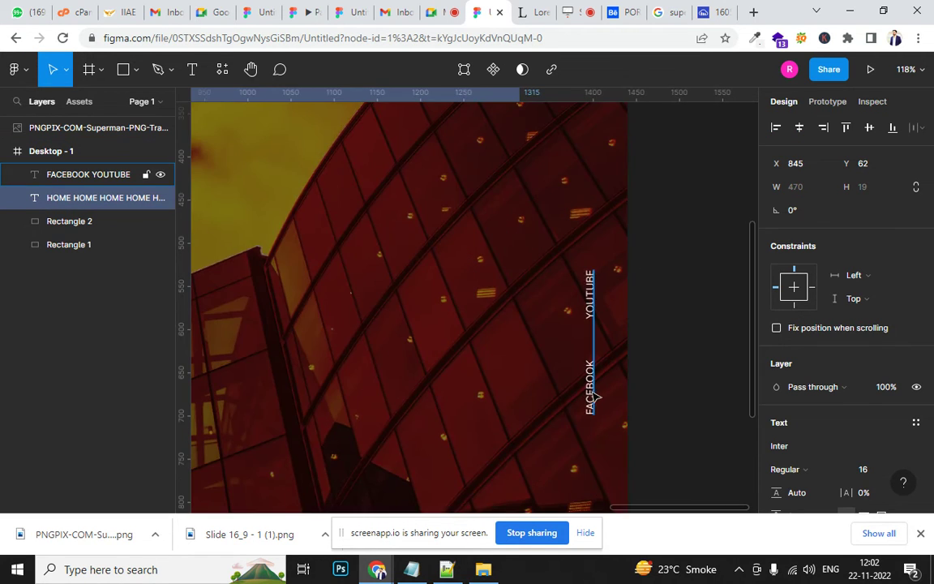
key("ctrl+shift+period")
key("ctrl+shift+period")
key("ctrl+shift+period")
key("ctrl+shift+period")
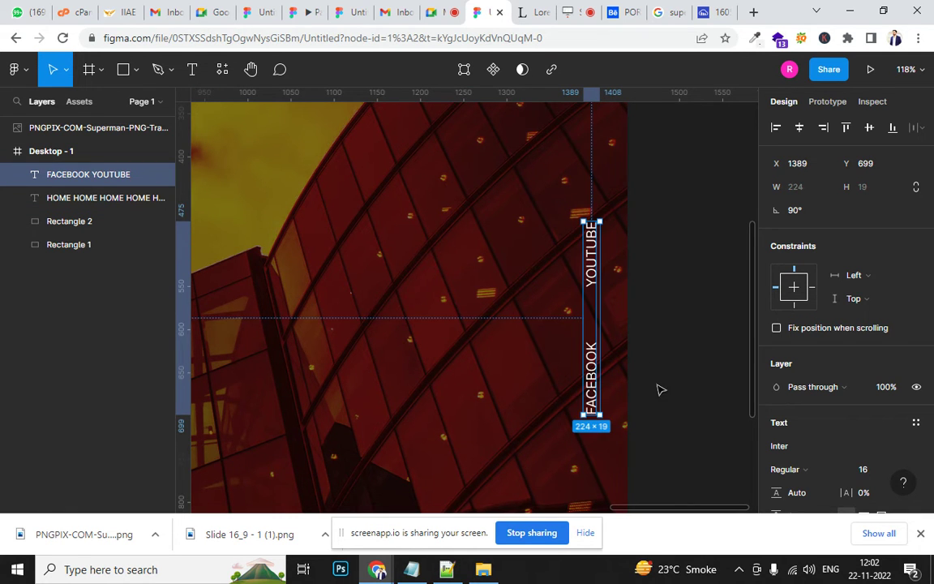
left_click(659, 388)
mouse_move(597, 396)
left_mouse_down()
mouse_move(594, 385)
mouse_move(683, 325)
left_mouse_up()
scroll(595, 385, "down", 3)
scroll(595, 385, "down", 3)
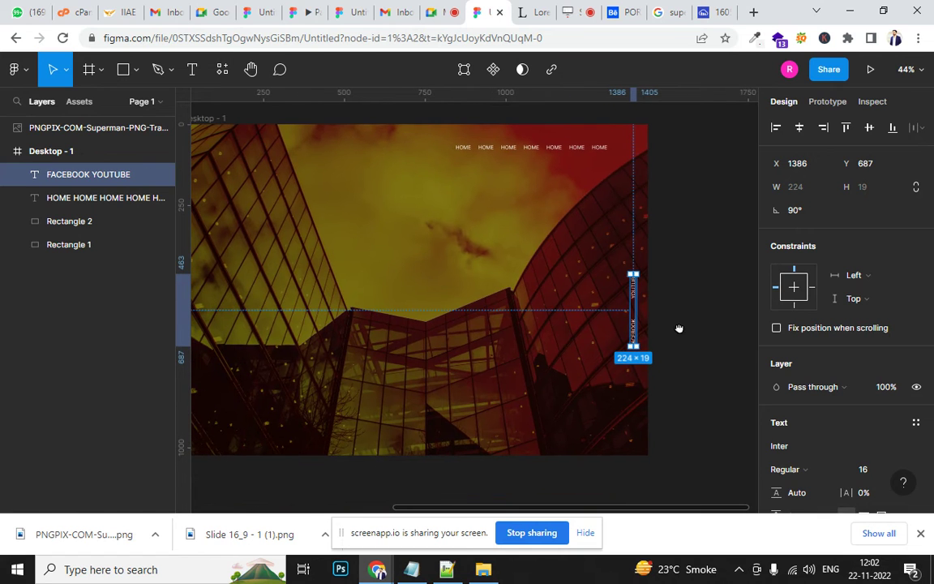
left_click_drag(636, 292, 635, 277)
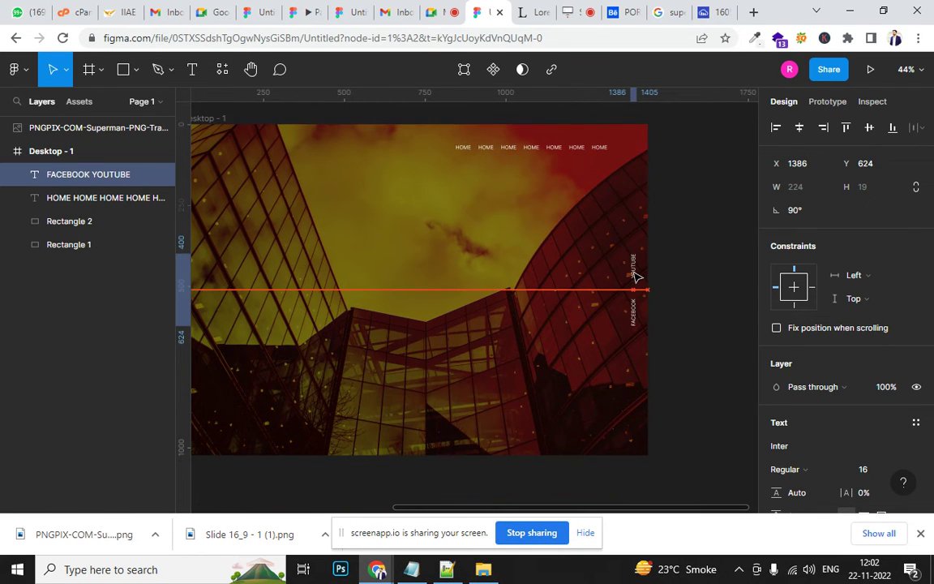
left_click(674, 333)
left_click_drag(396, 324, 494, 340)
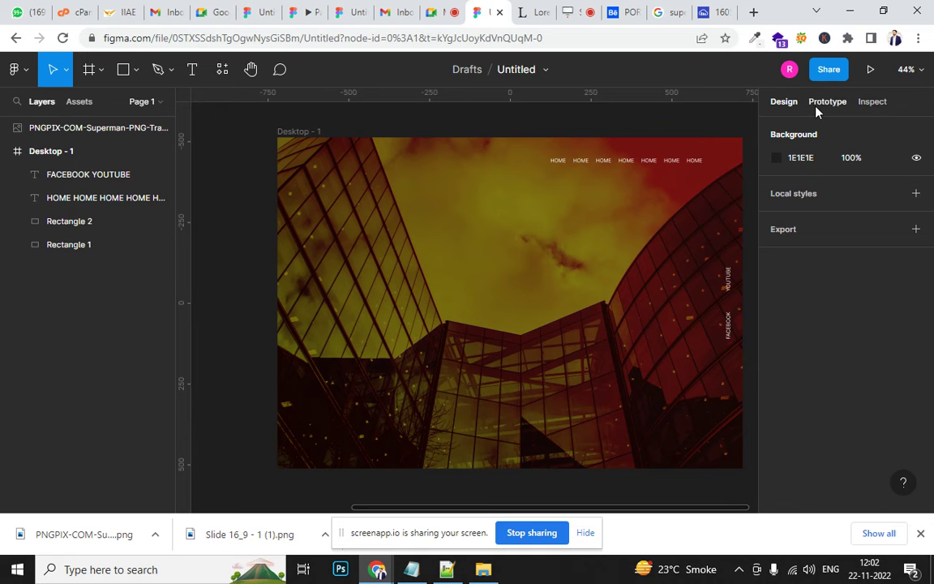
left_click(192, 70)
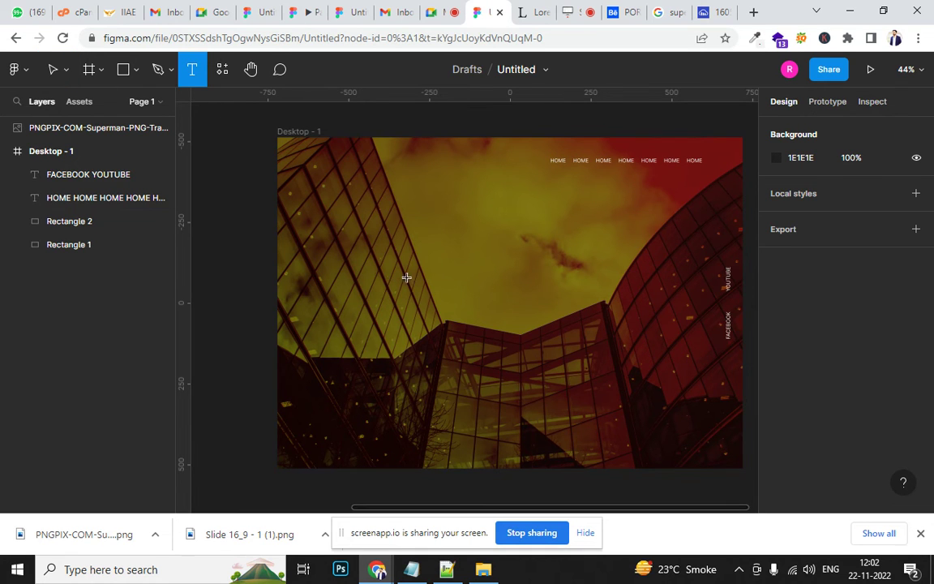
Type a size-127 SUPERMAN heading near the centre, then delete MAN to leave SUPER.
left_click(378, 272)
type("SUPERMAN")
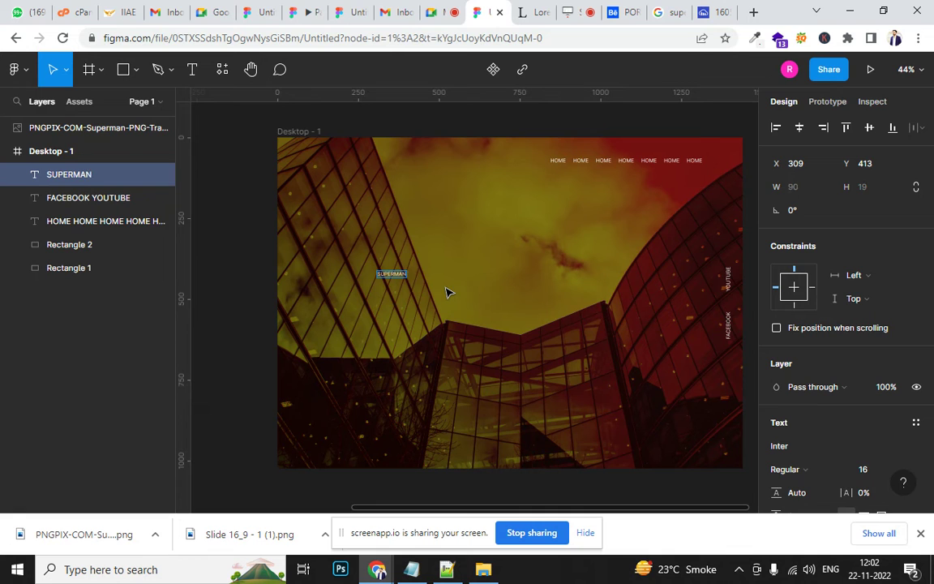
key("ctrl+shift+period")
key("ctrl+shift+period")
key("ctrl+shift+period")
key("ctrl+shift+period")
key("ctrl+shift+period")
key("ctrl+shift+period")
key("ctrl+shift+period")
key("ctrl+shift+period")
key("ctrl+shift+period")
key("ctrl+shift+period")
key("ctrl+shift+period")
key("ctrl+shift+period")
key("ctrl+shift+period")
key("ctrl+shift+period")
left_click_drag(511, 296, 626, 309)
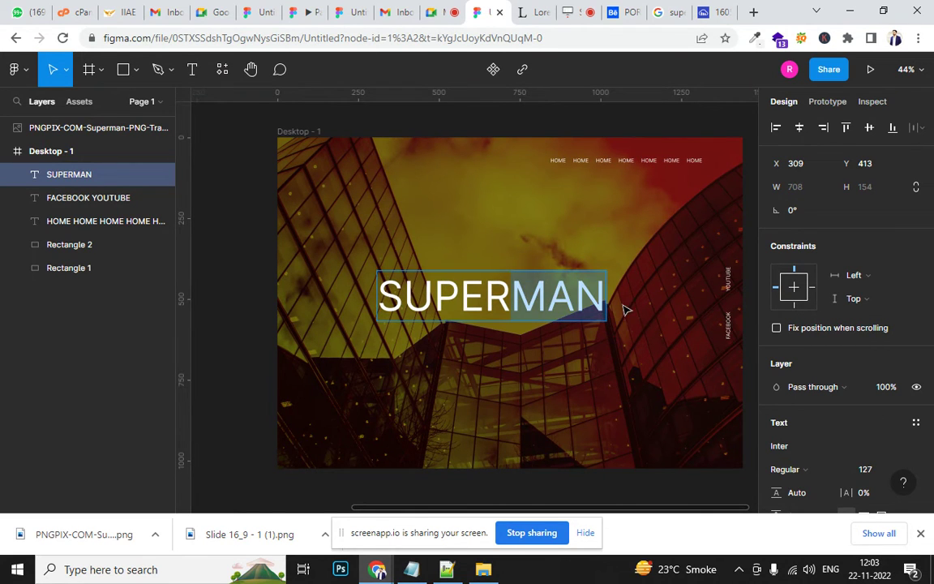
key("BackSpace")
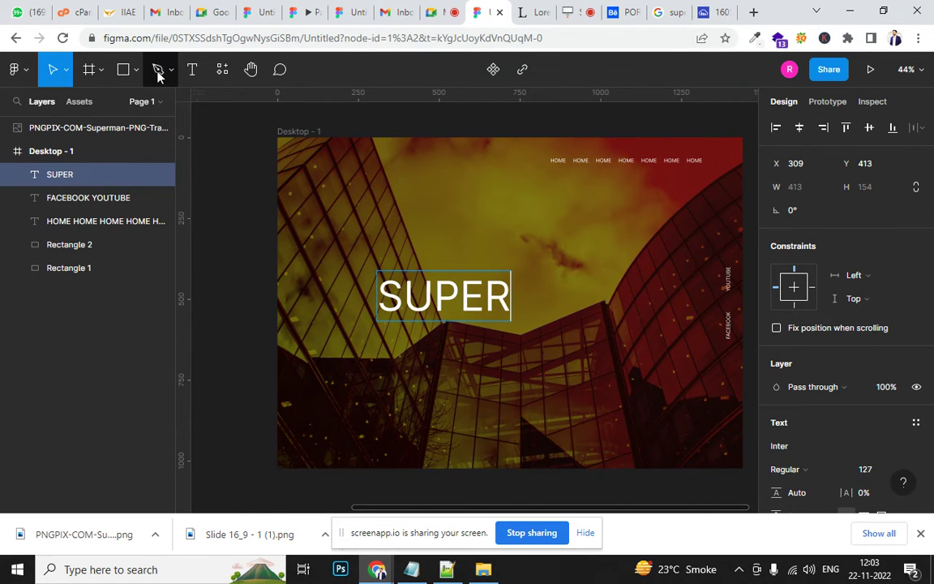
Add a separate MAN text layer beside SUPER at X 738, Y 413.
left_click(191, 71)
left_click(563, 300)
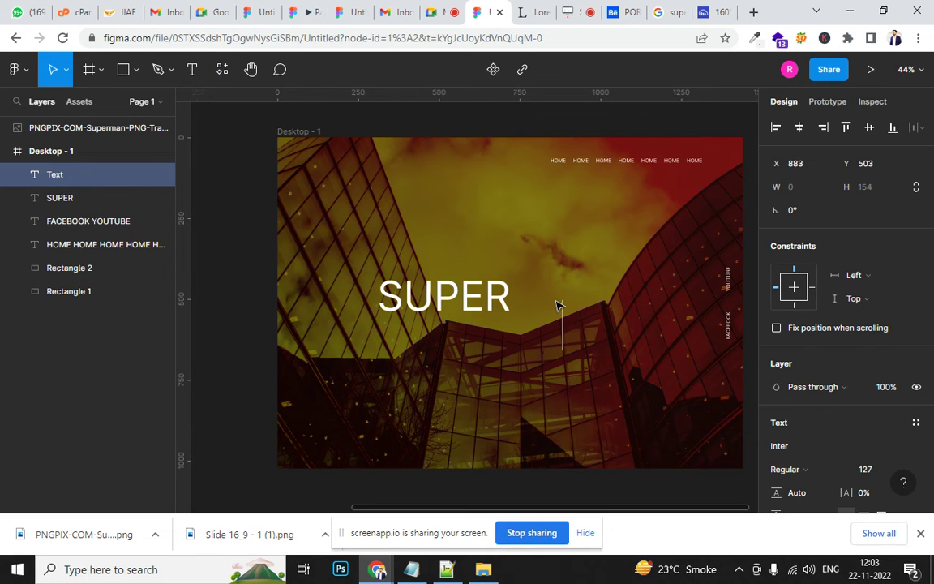
type("MAN")
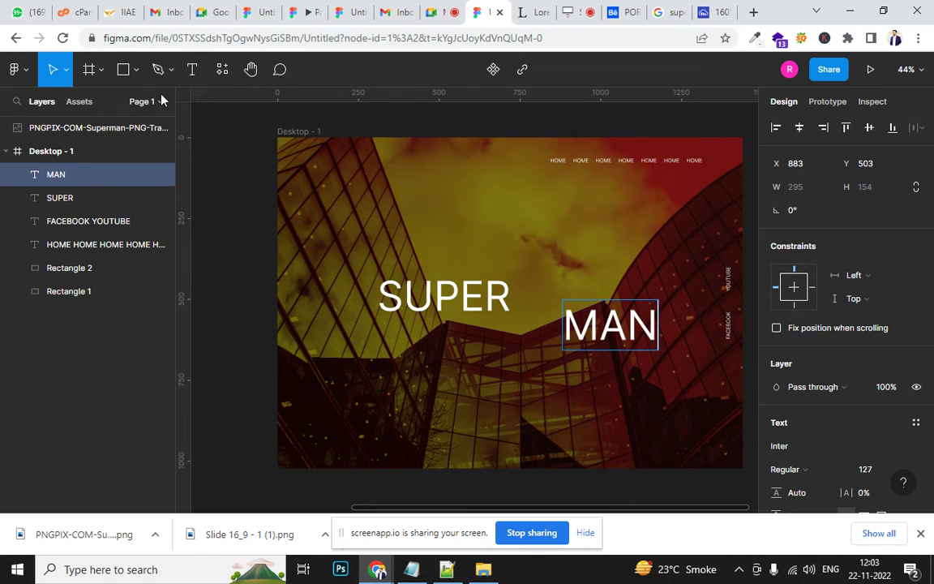
key("Escape")
left_click_drag(593, 335, 541, 302)
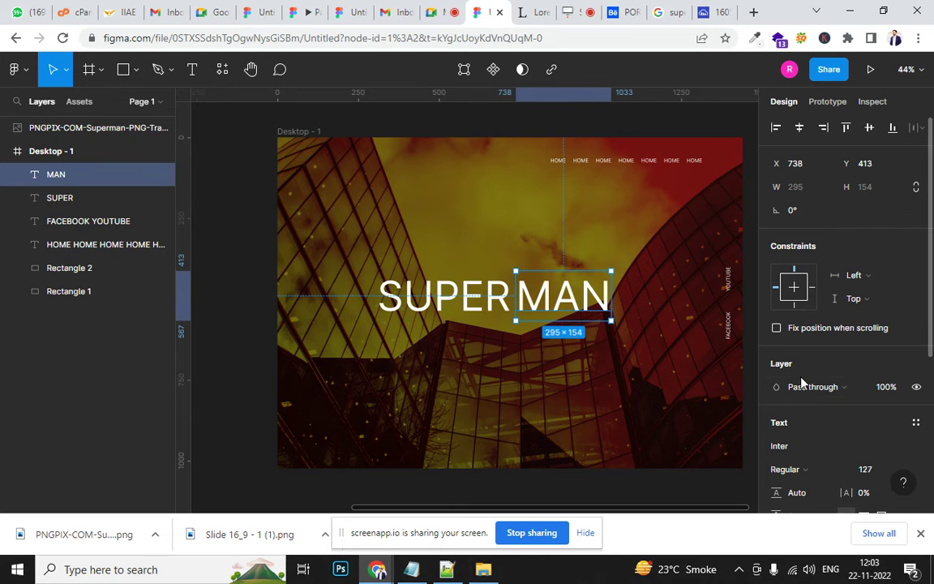
Make the MAN text bold, trying a red fill and then reverting it to white.
scroll(803, 389, "down", 2)
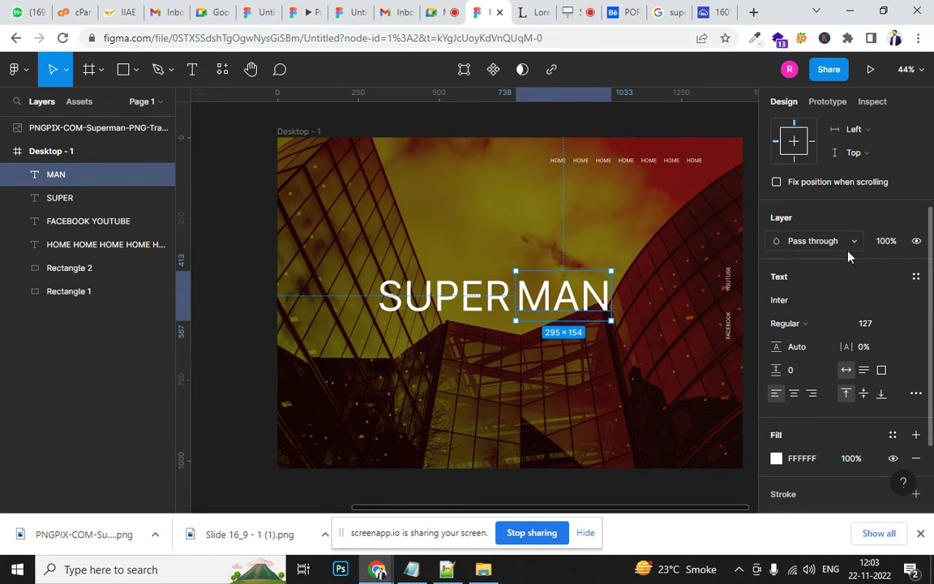
left_click(823, 324)
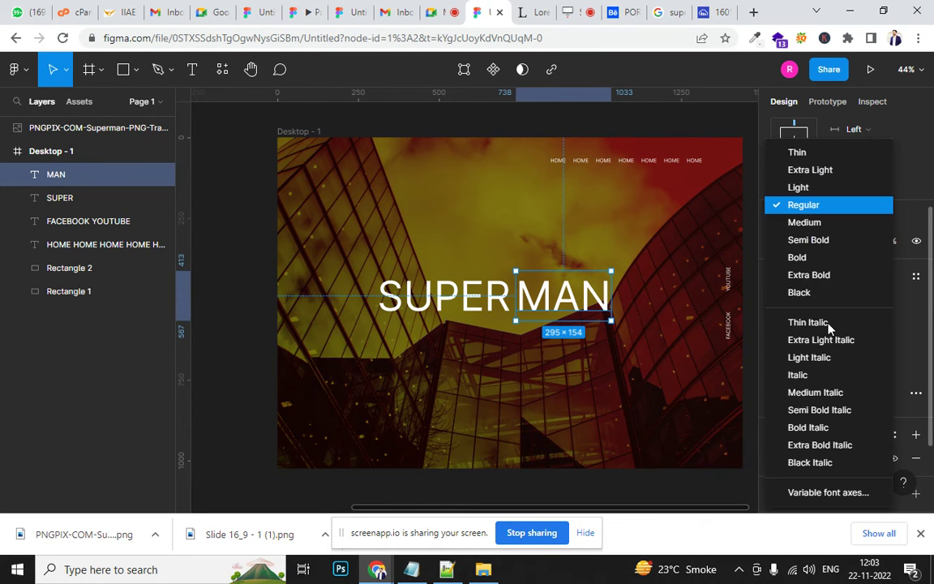
left_click(827, 258)
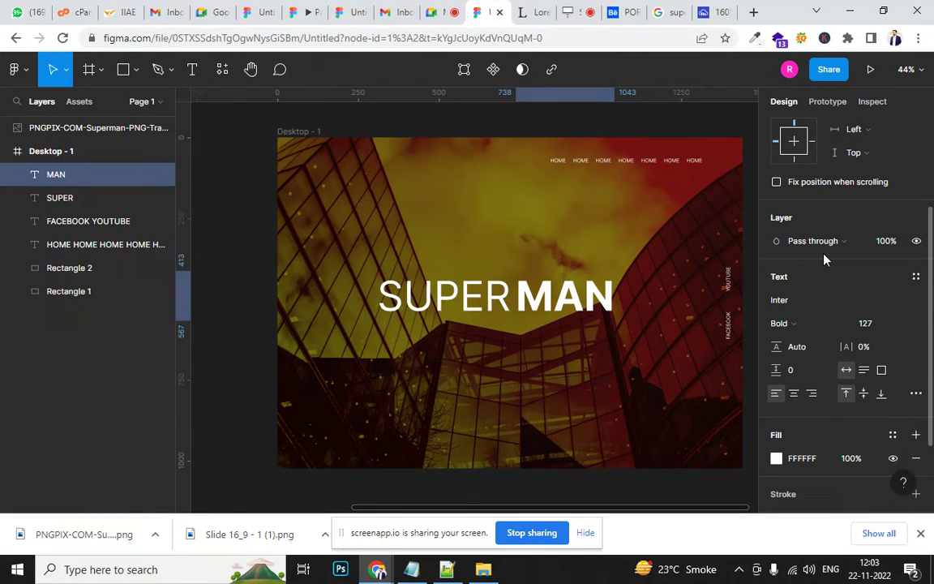
left_click(776, 458)
left_click_drag(740, 267, 758, 185)
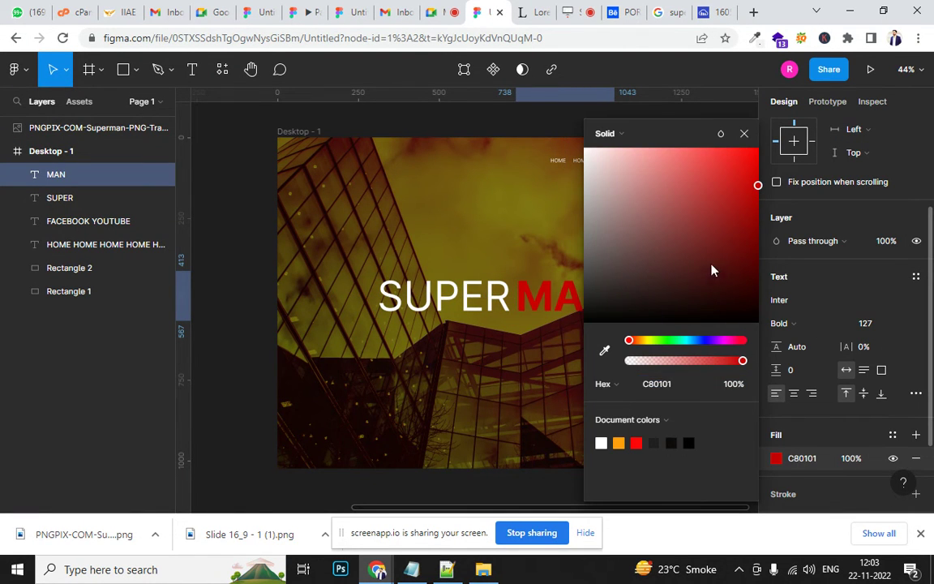
key("ctrl+z")
left_click(743, 134)
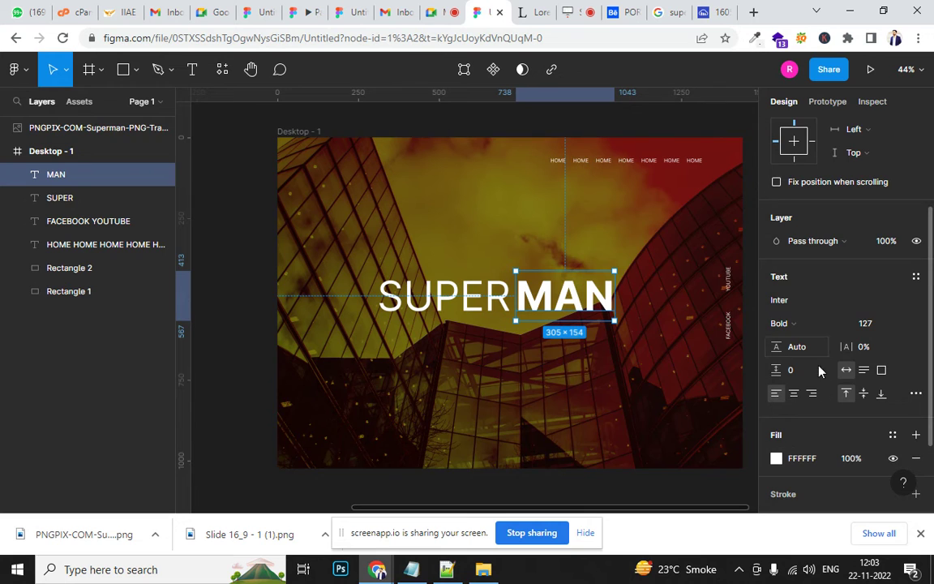
Hide MAN's fill and give it a white outline stroke of thickness 5.
scroll(843, 416, "down", 2)
left_click(892, 350)
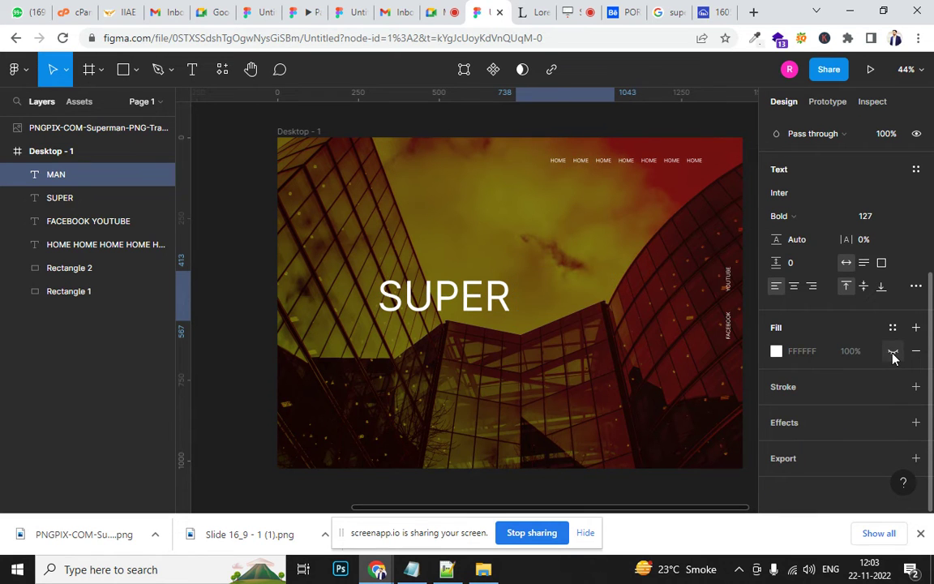
left_click(916, 387)
left_click(778, 411)
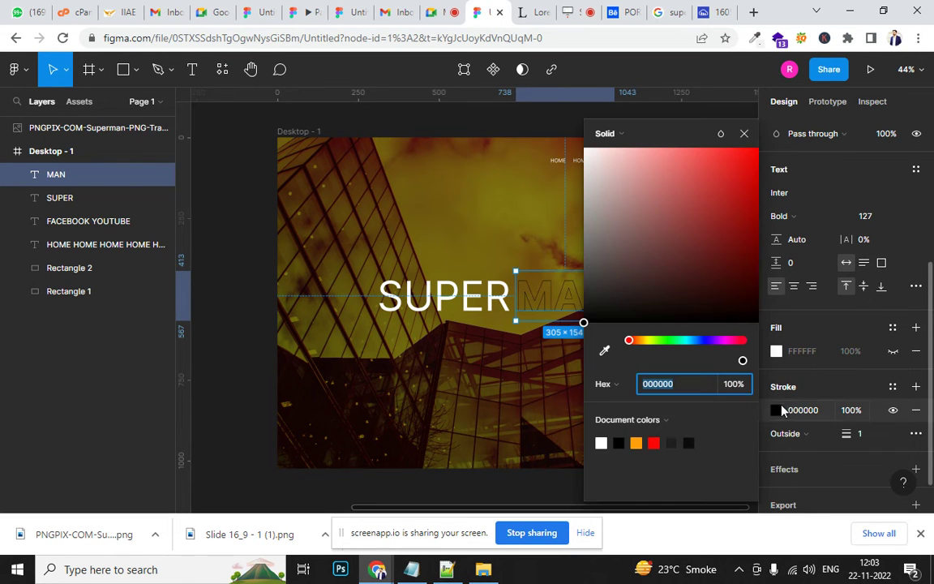
left_click_drag(634, 216, 577, 119)
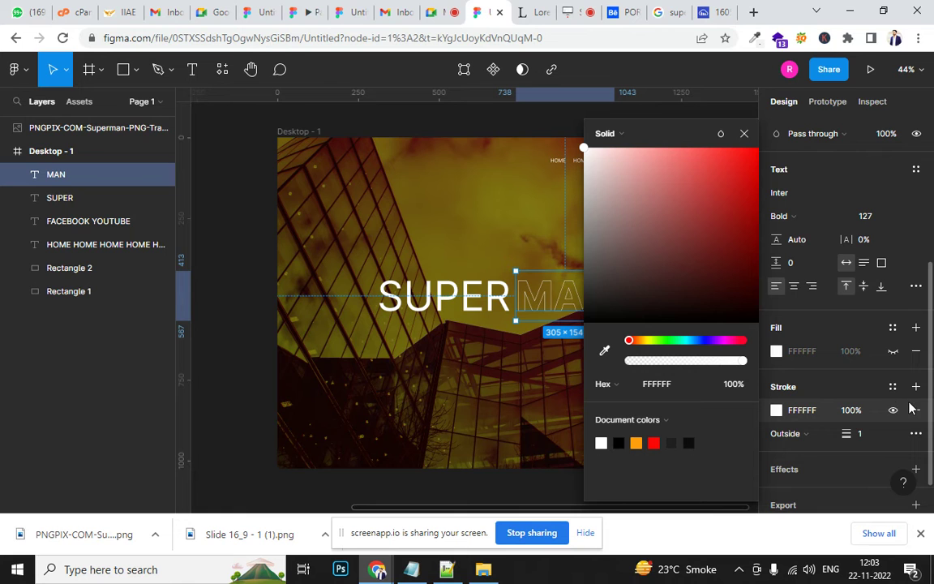
left_click(860, 439)
key("Up")
key("Up")
key("Up")
key("Up")
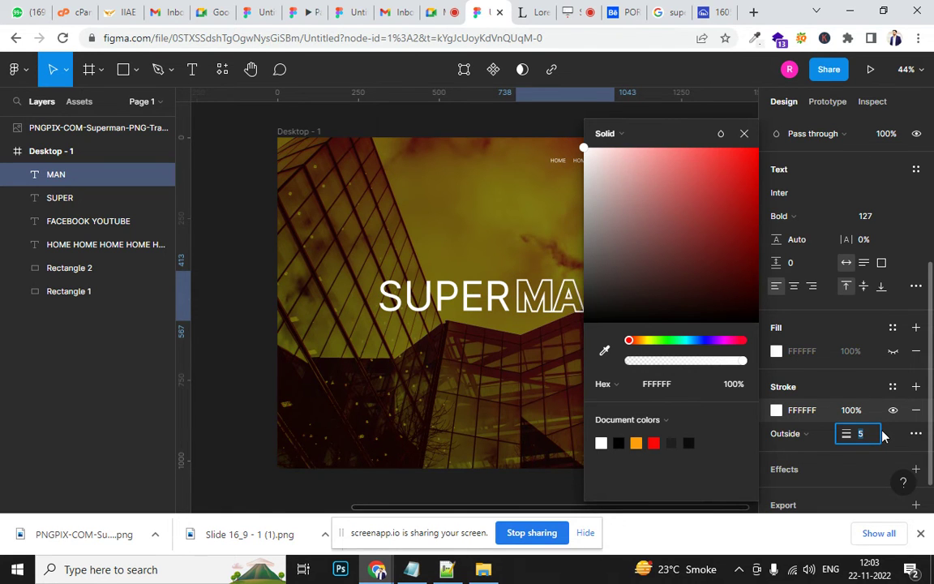
Group SUPER and MAN as Group 1 and move it to X 133, Y 323.
left_click(233, 296)
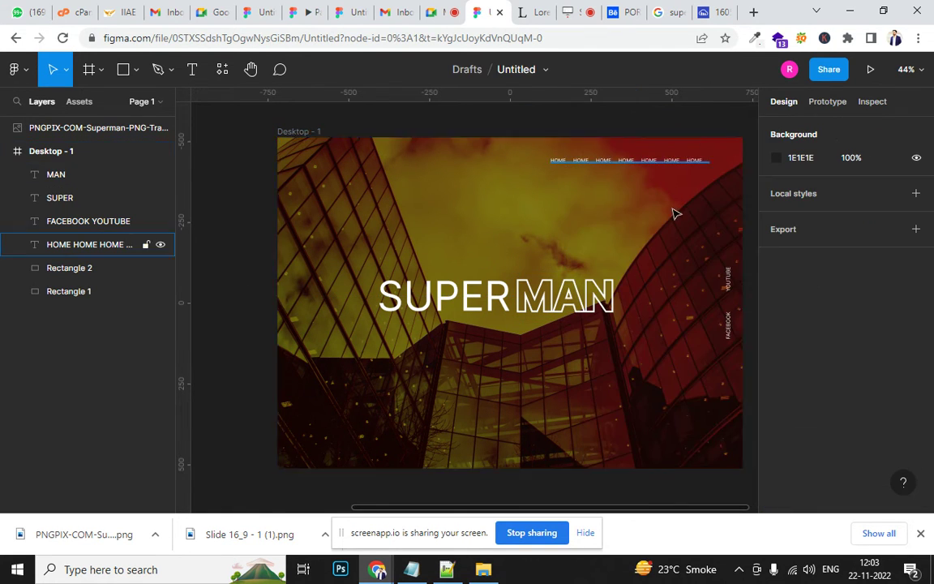
left_click(422, 284)
left_click(535, 301, "shift")
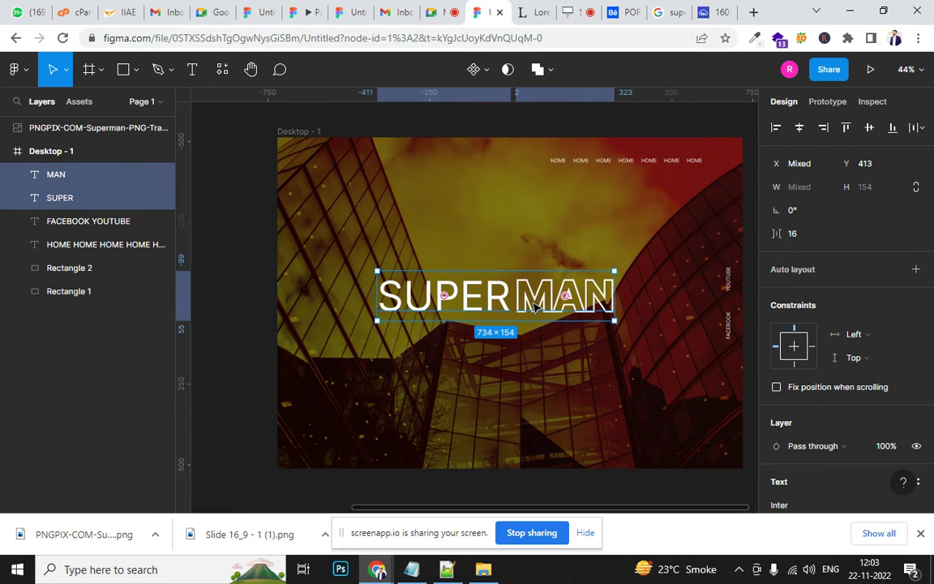
key("ctrl+g")
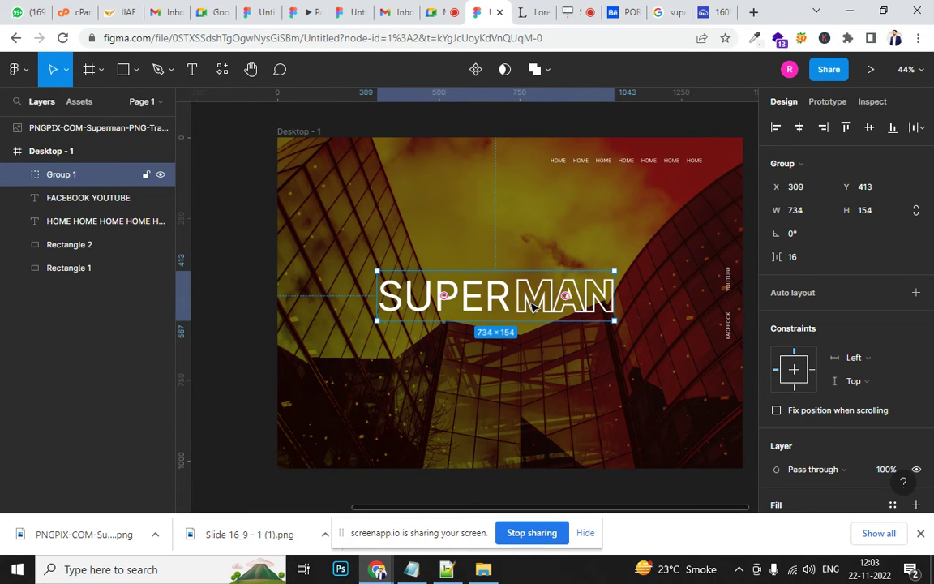
left_click_drag(532, 305, 477, 277)
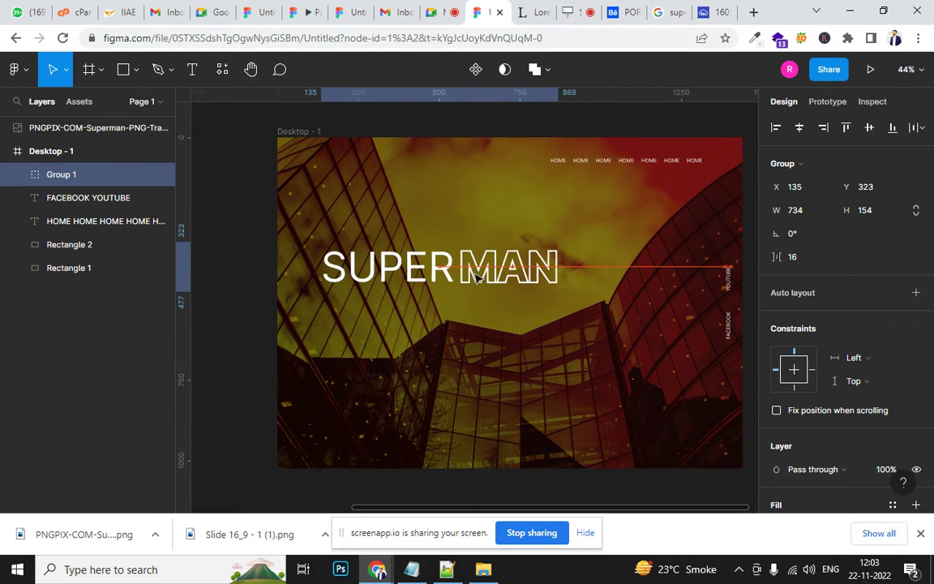
left_click_drag(476, 276, 476, 276)
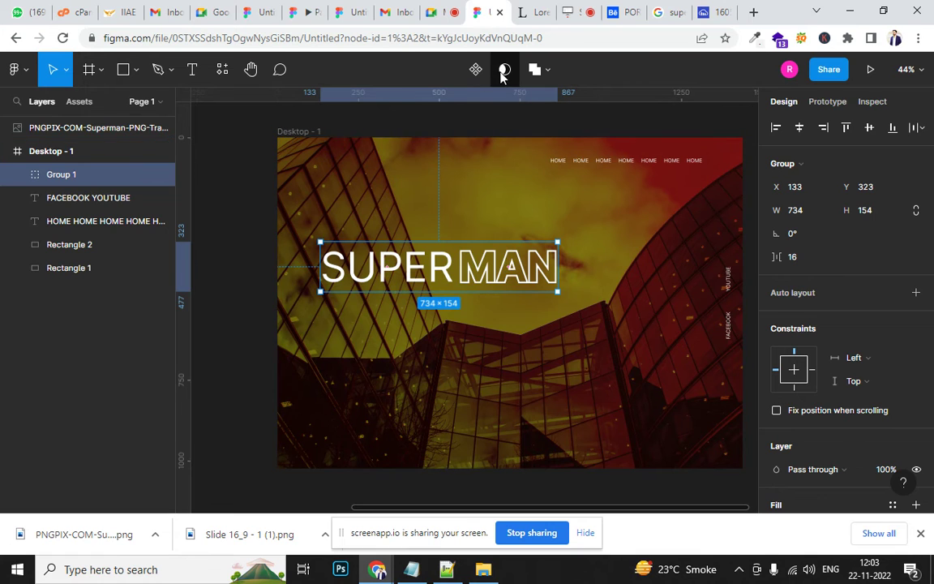
Draw a grey button rectangle below SUPERMAN and add smaller ORDER NOW text.
left_click(253, 109)
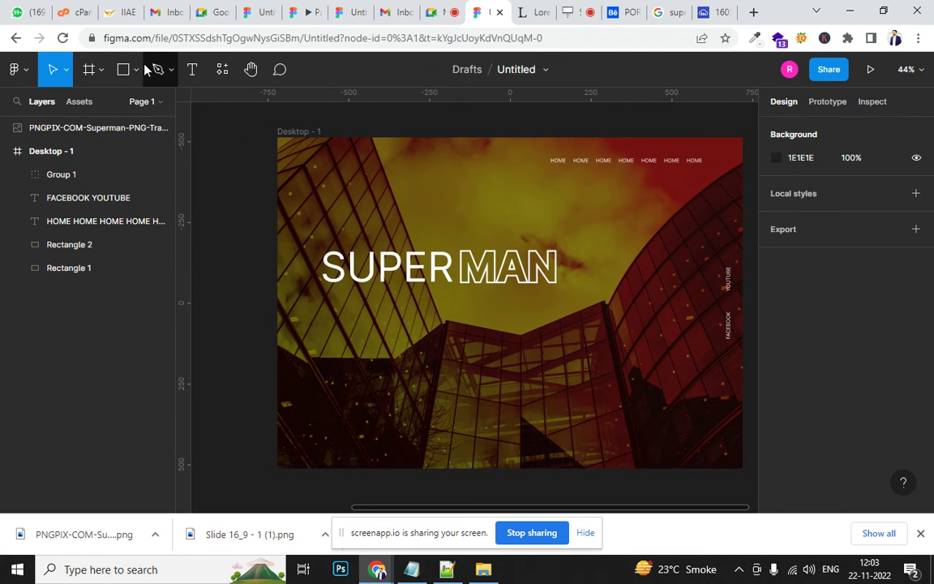
left_click(123, 70)
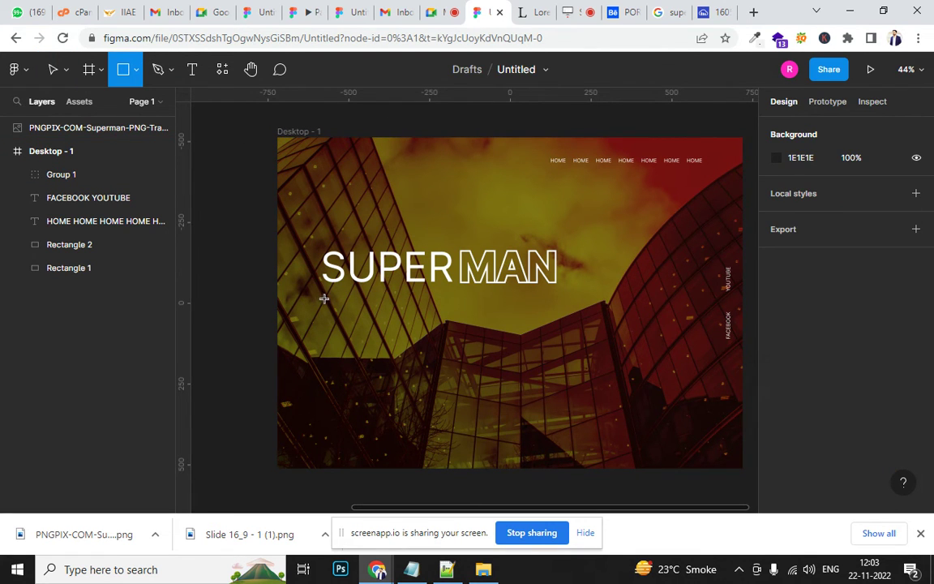
left_click_drag(327, 301, 419, 330)
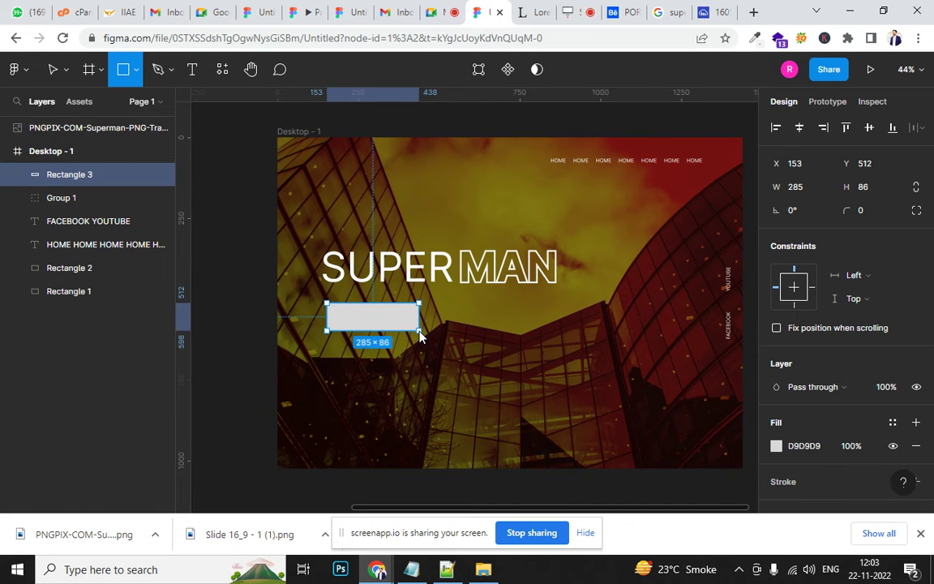
left_click(192, 69)
left_click(470, 216)
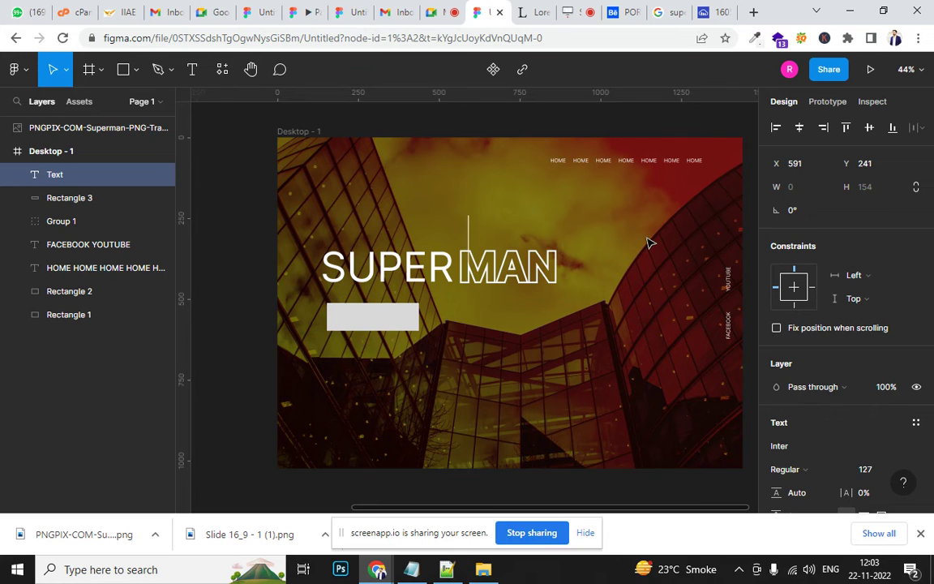
type("ORDER")
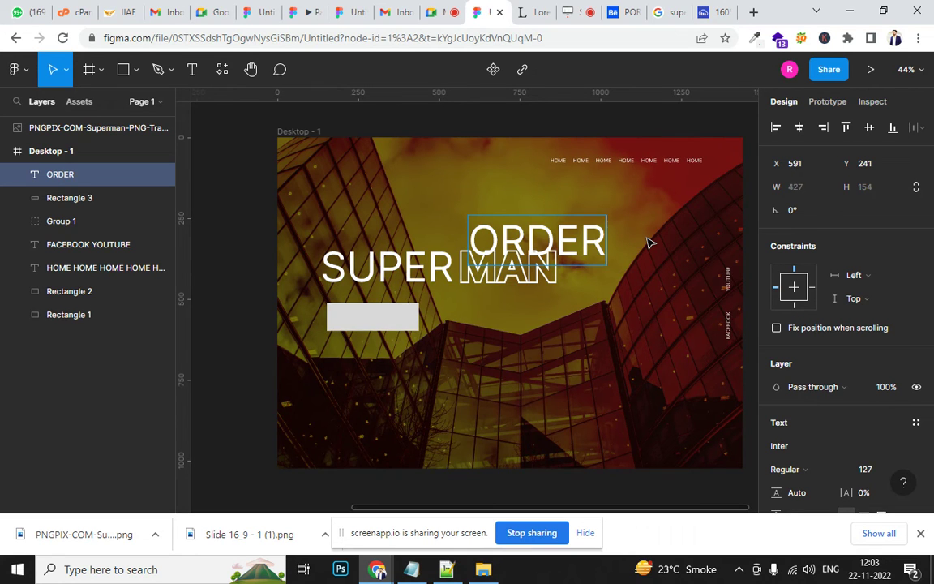
type(" NOW")
key("ctrl+a")
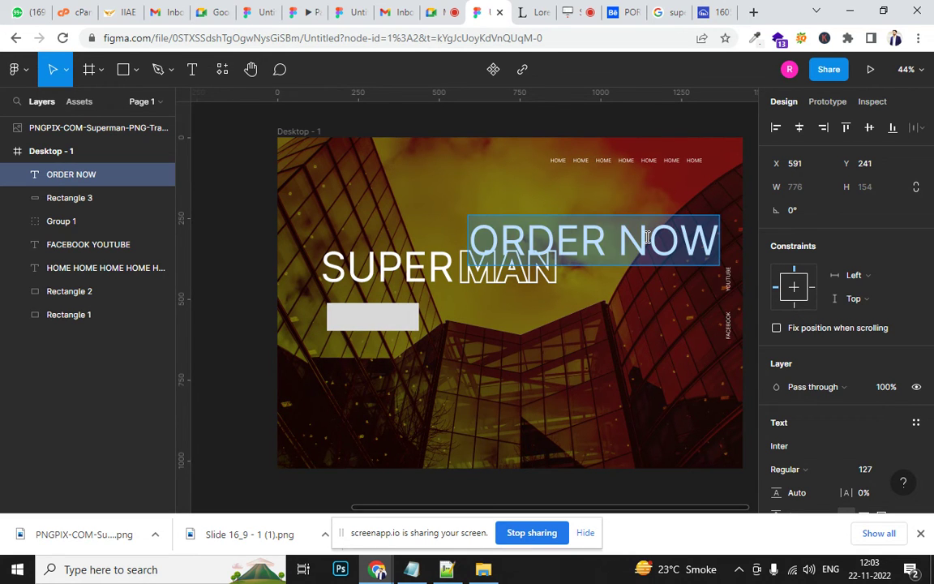
key("ctrl+shift+comma")
key("ctrl+shift+comma")
key("ctrl+shift+comma")
key("ctrl+shift+comma")
key("ctrl+shift+comma")
key("ctrl+shift+comma")
key("ctrl+shift+comma")
key("ctrl+shift+comma")
key("ctrl+shift+comma")
key("ctrl+shift+comma")
key("ctrl+shift+comma")
key("ctrl+shift+comma")
key("ctrl+shift+comma")
key("ctrl+shift+comma")
key("ctrl+shift+comma")
key("ctrl+shift+comma")
key("ctrl+shift+comma")
key("ctrl+shift+comma")
key("ctrl+shift+comma")
key("ctrl+shift+comma")
key("ctrl+shift+comma")
key("ctrl+shift+comma")
key("ctrl+shift+comma")
key("ctrl+shift+comma")
key("ctrl+shift+comma")
key("ctrl+shift+comma")
key("ctrl+shift+comma")
key("ctrl+shift+comma")
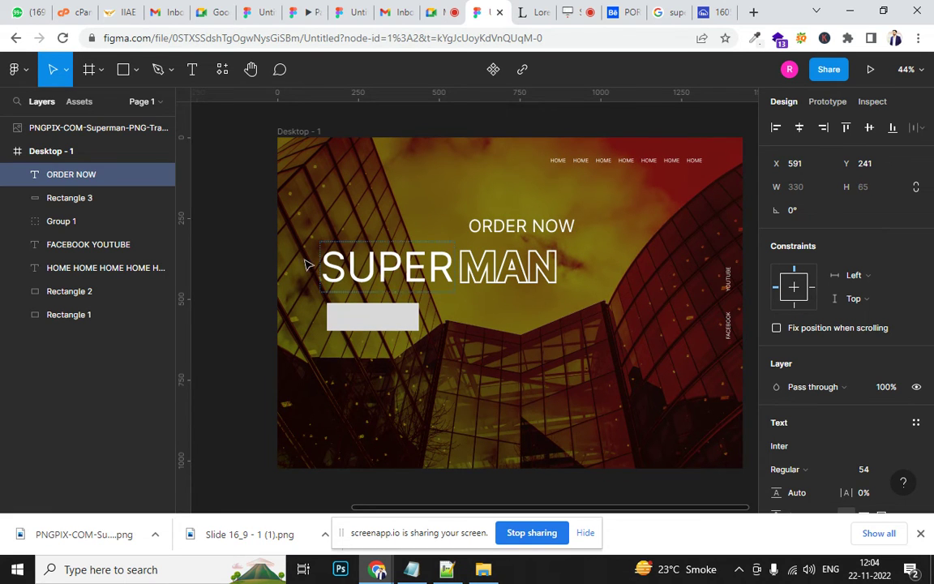
Set the ORDER NOW text fill to black (000000).
scroll(811, 406, "down", 3)
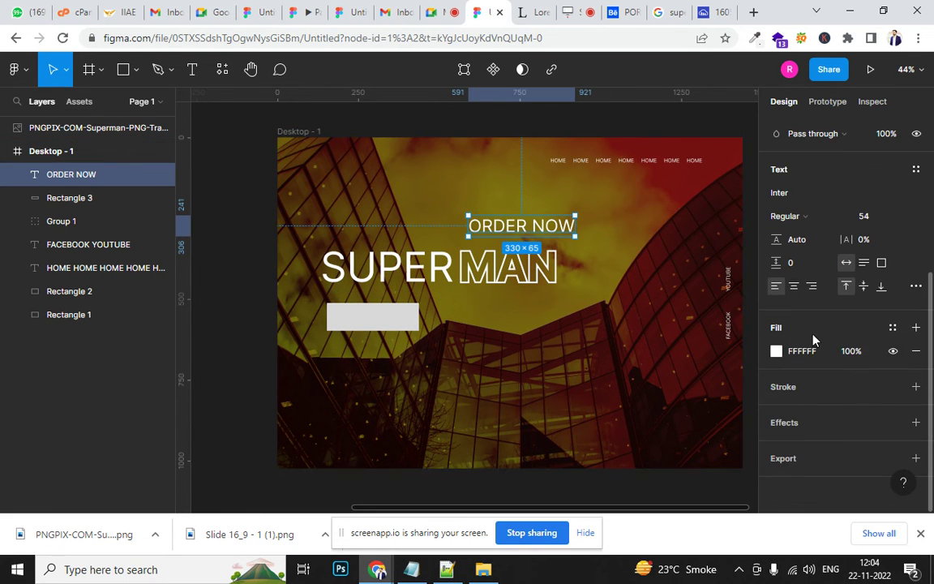
left_click(784, 356)
left_click(777, 352)
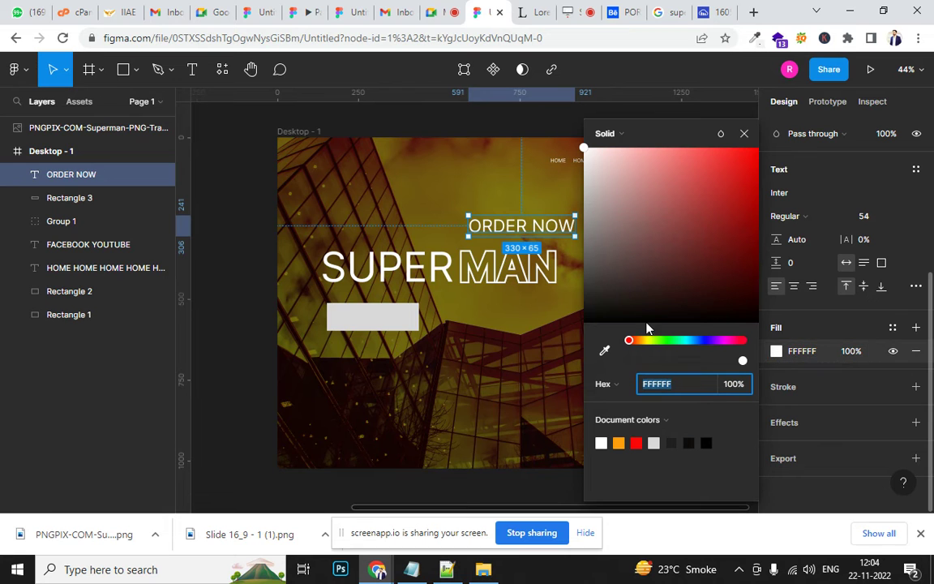
left_click_drag(645, 320, 604, 341)
left_click(262, 282)
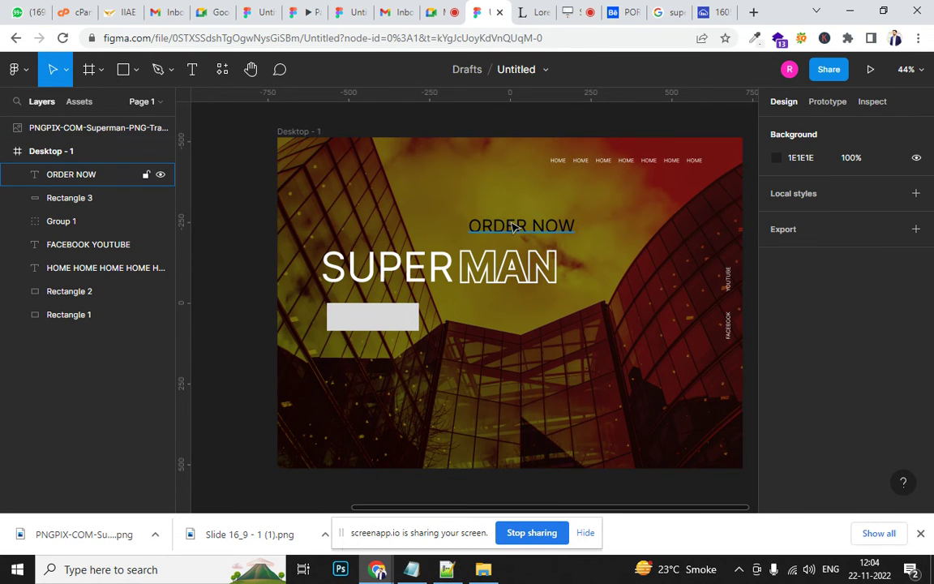
Centre size-36 ORDER NOW on the grey rectangle and group them as Group 2.
left_click_drag(517, 226, 376, 318)
key("ctrl+shift+comma")
key("ctrl+shift+comma")
key("ctrl+shift+comma")
key("ctrl+shift+comma")
key("ctrl+shift+comma")
key("ctrl+shift+comma")
key("ctrl+shift+comma")
key("ctrl+shift+comma")
key("ctrl+shift+comma")
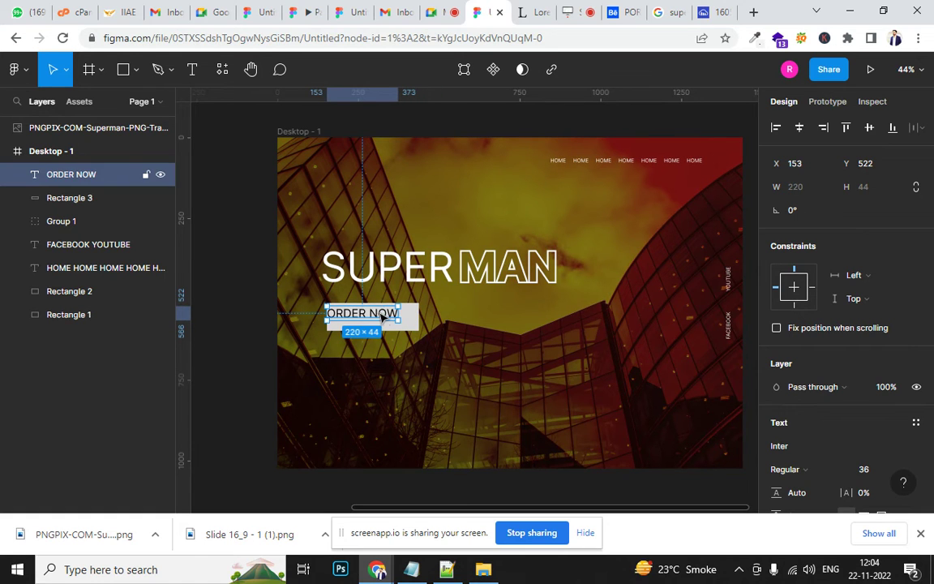
left_click_drag(380, 308, 395, 321)
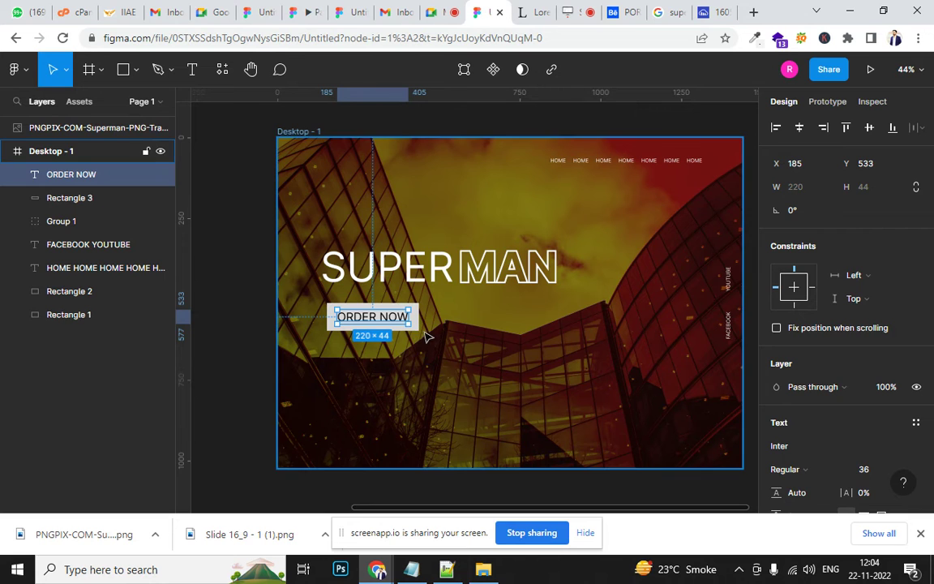
left_click(418, 329, "shift")
key("ctrl+g")
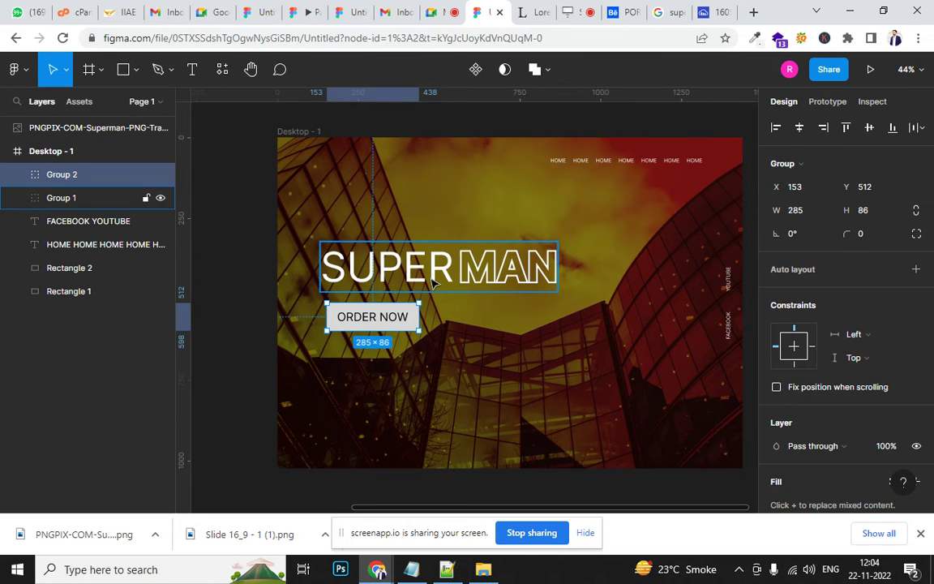
left_click(381, 278)
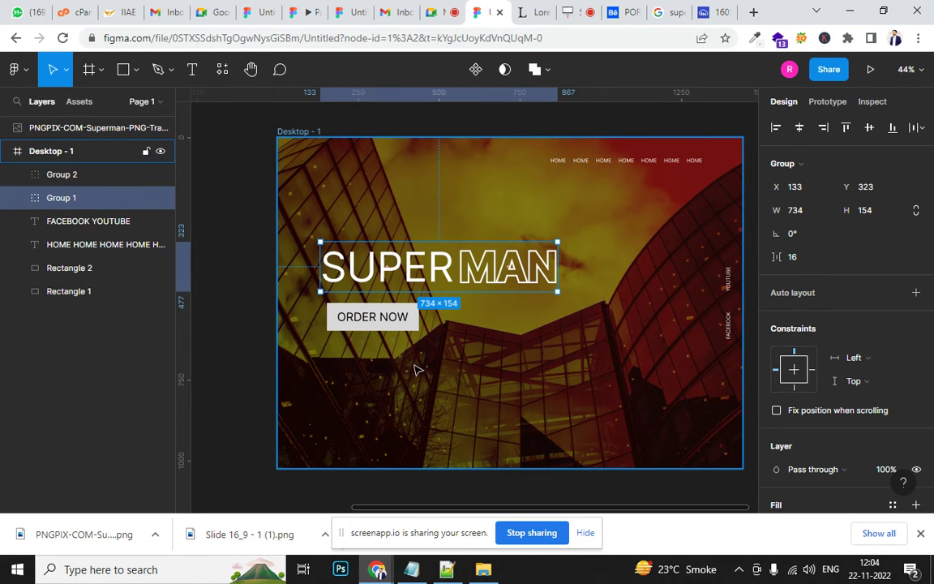
Place the Superman PNG on the right side of the Desktop - 1 frame.
scroll(413, 369, "down", 2)
scroll(430, 337, "down", 3)
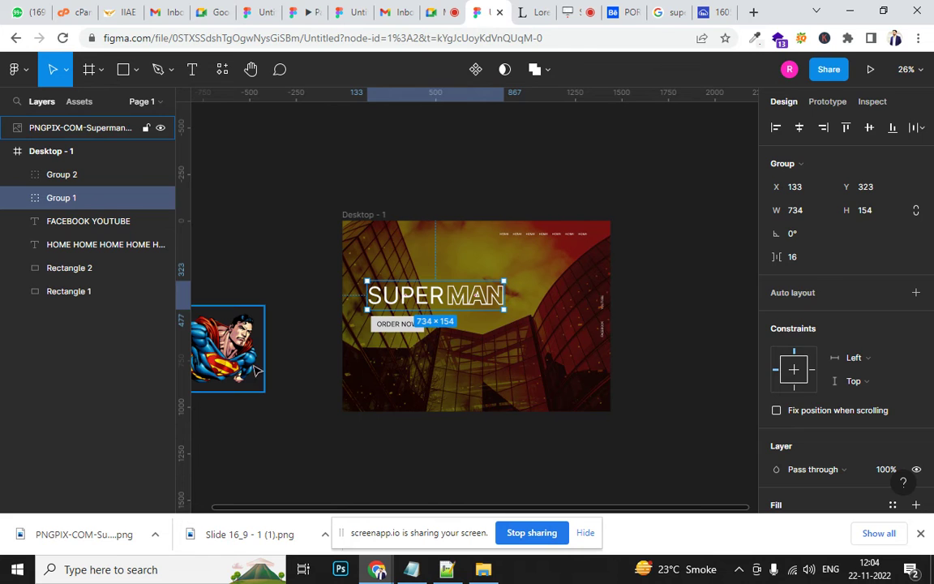
left_click_drag(227, 345, 572, 353)
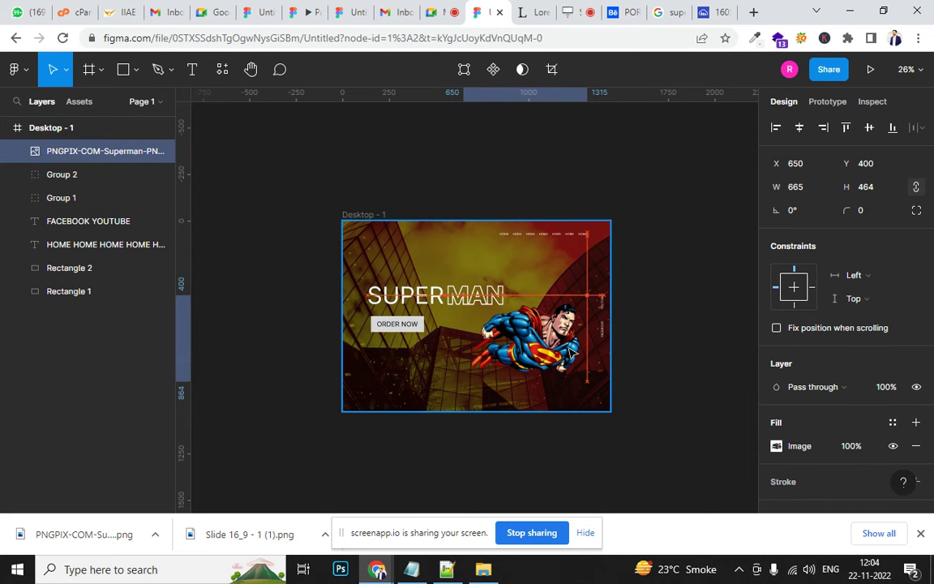
left_click(649, 473)
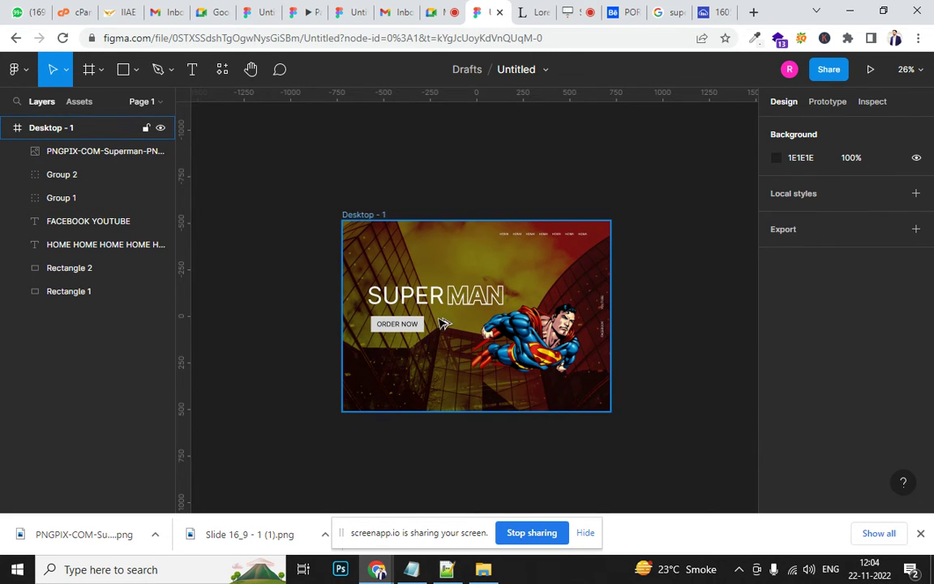
scroll(442, 323, "up", 1)
Move the Superman image out to the left of Desktop - 1, at X -1540, Y 155.
left_click(9, 130)
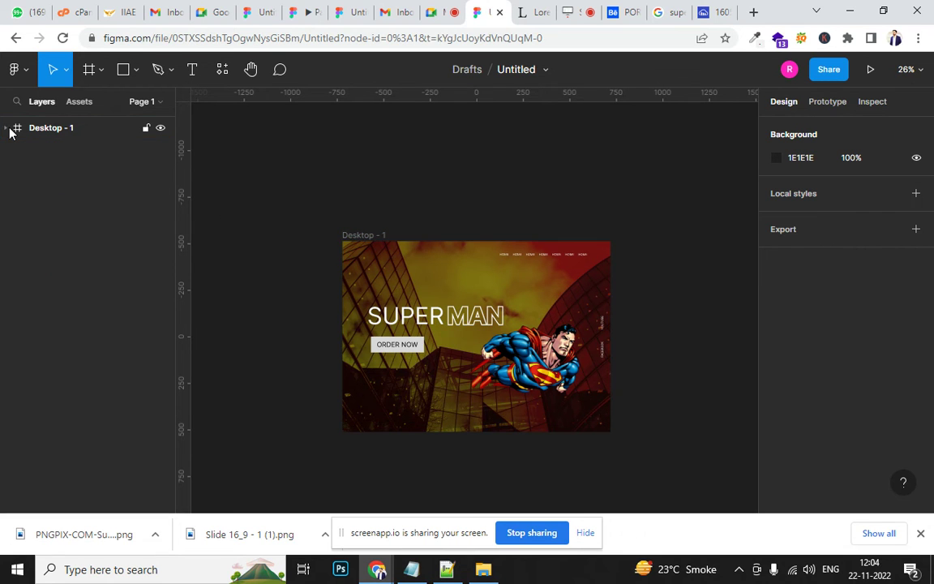
left_click(8, 129)
left_click(7, 129)
left_click(360, 241)
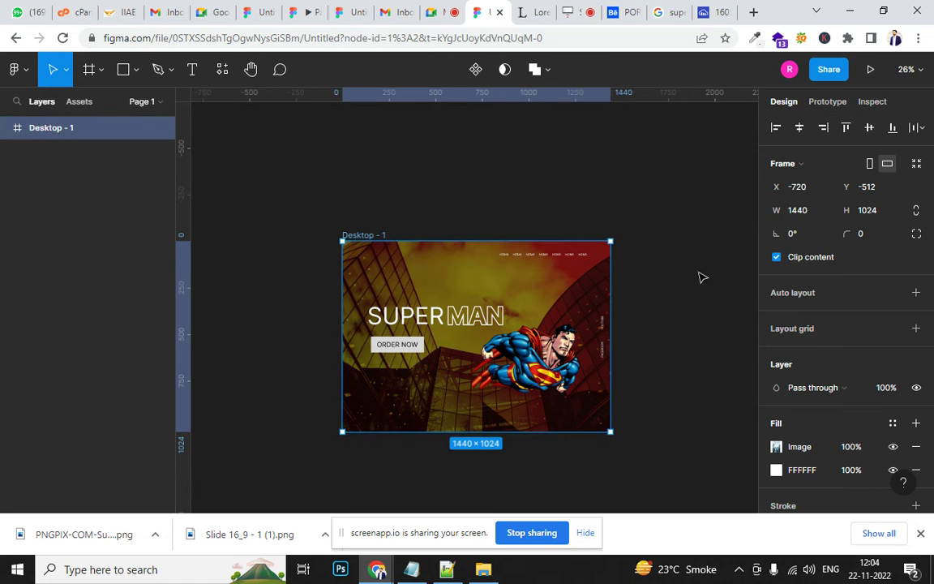
left_click(7, 128)
mouse_move(486, 341)
left_mouse_down()
mouse_move(335, 367)
mouse_move(463, 325)
left_mouse_up()
left_click_drag(493, 365, 252, 425)
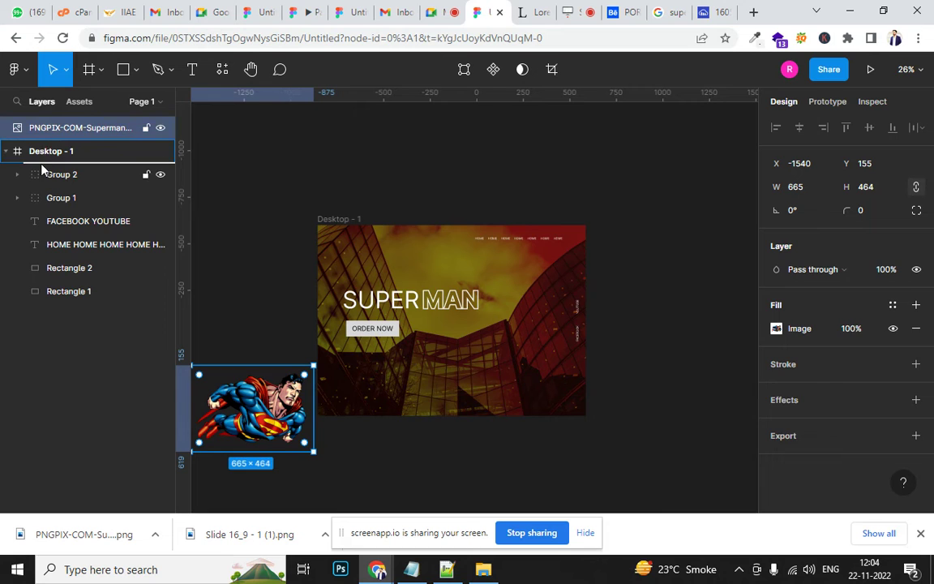
Nest the Superman image, ORDER NOW button and SUPERMAN heading back inside Desktop - 1.
left_click_drag(44, 132, 41, 162)
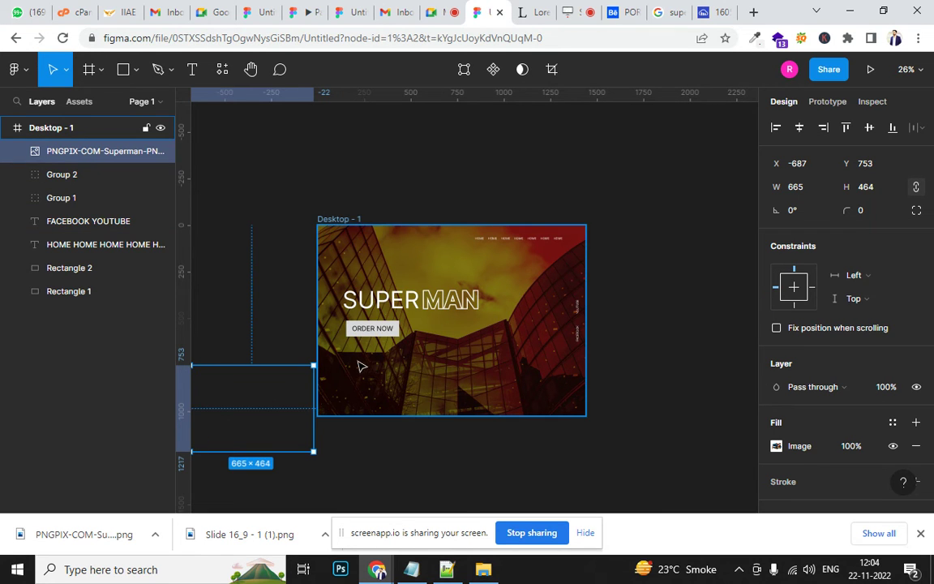
left_click(362, 332)
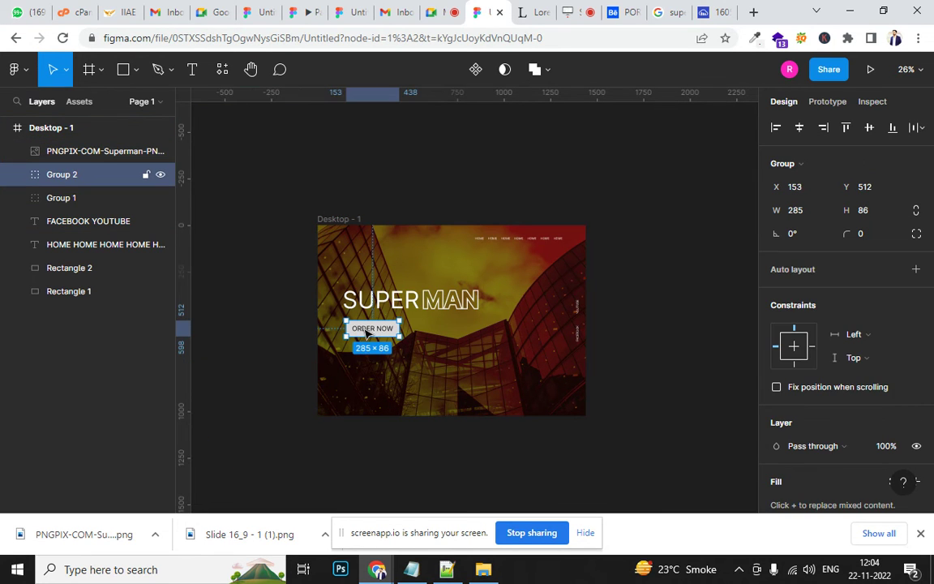
left_click_drag(364, 332, 274, 334)
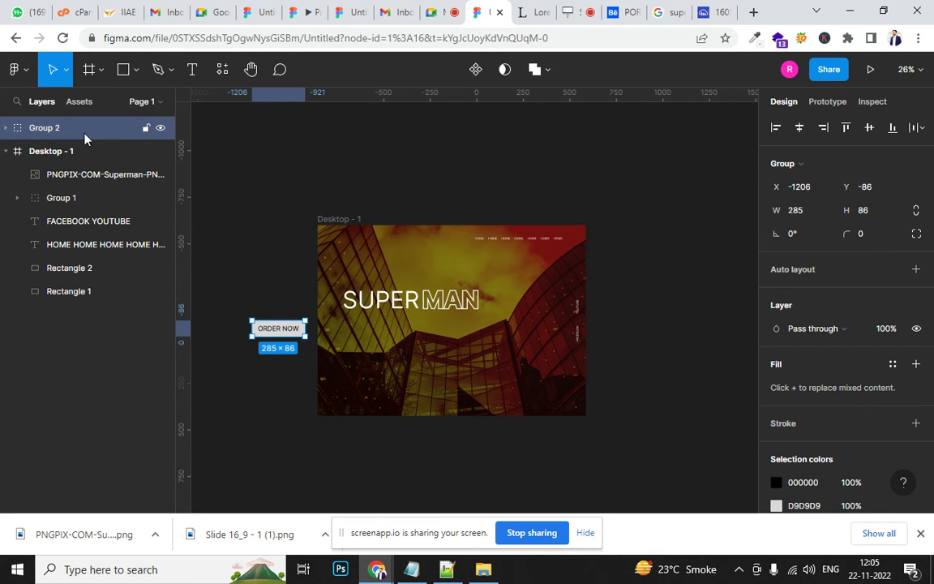
left_click_drag(81, 130, 83, 171)
mouse_move(365, 303)
left_mouse_down()
mouse_move(224, 288)
mouse_move(204, 297)
left_mouse_up()
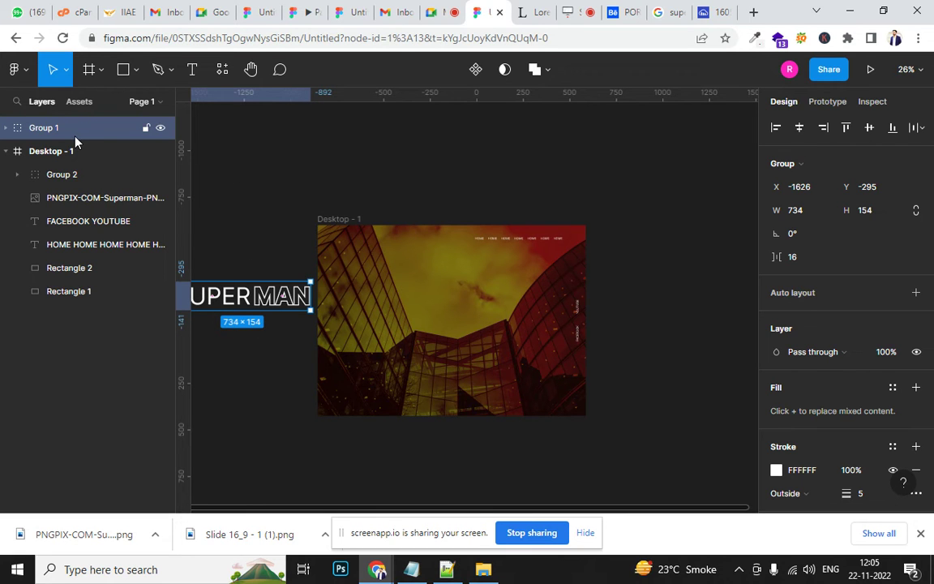
left_click_drag(56, 130, 56, 176)
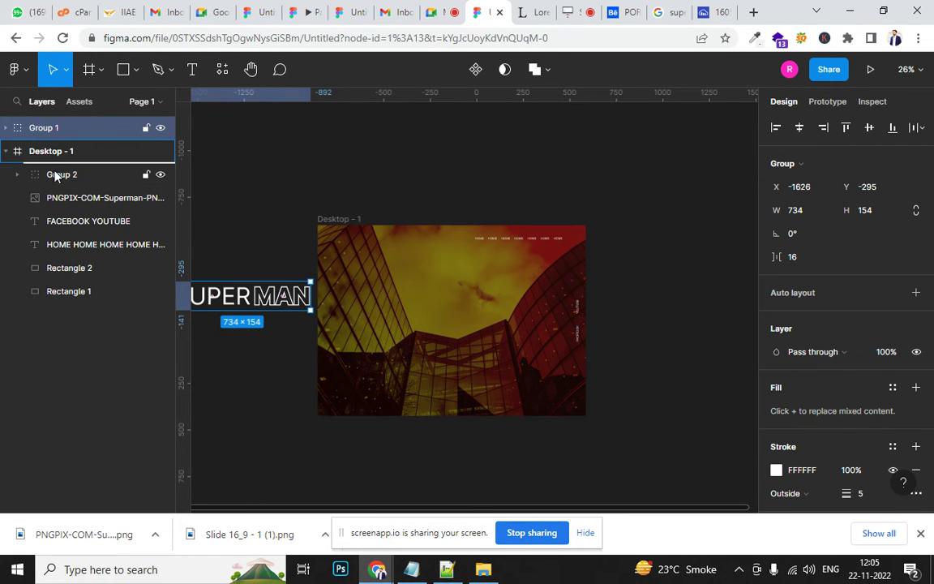
Move the HOME links and FACEBOOK YOUTUBE text off-frame, keeping their layers inside Desktop - 1.
left_click(491, 236)
left_click_drag(498, 243, 636, 243)
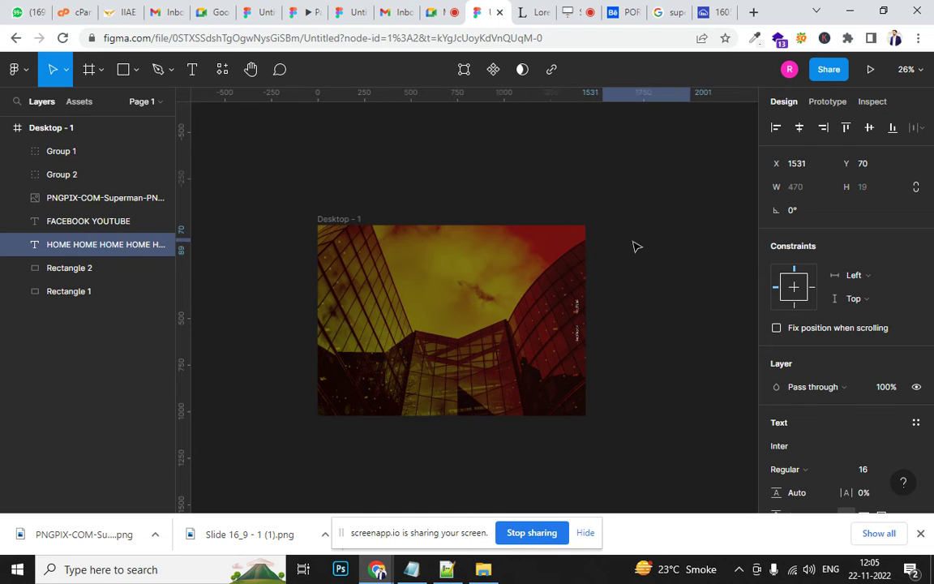
left_click_drag(40, 128, 41, 156)
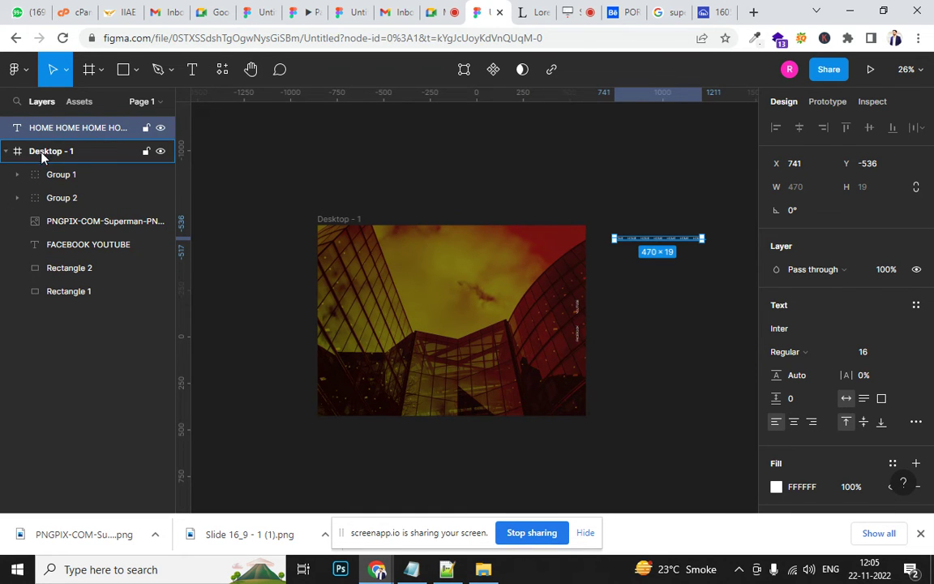
left_click(578, 336)
left_click_drag(579, 336, 617, 336)
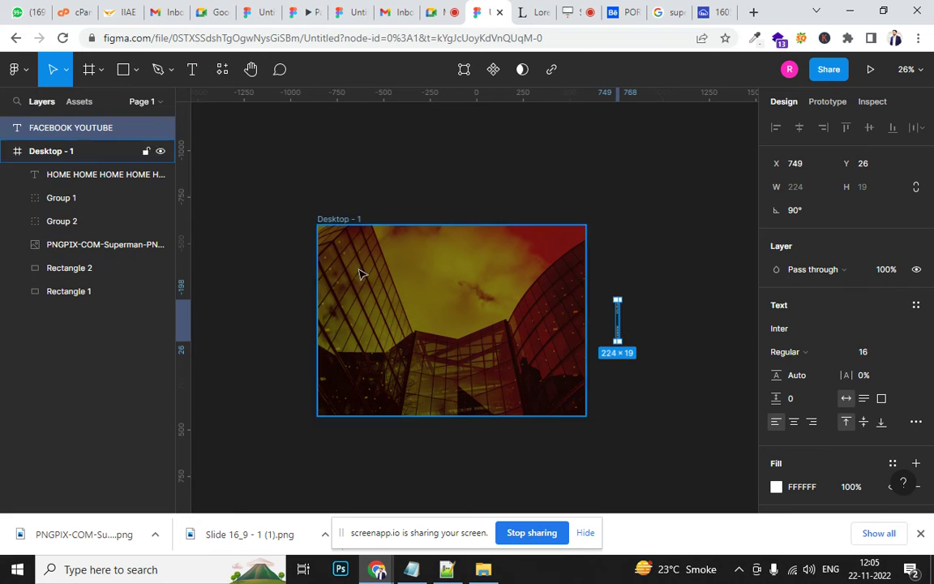
left_click_drag(55, 147, 52, 166)
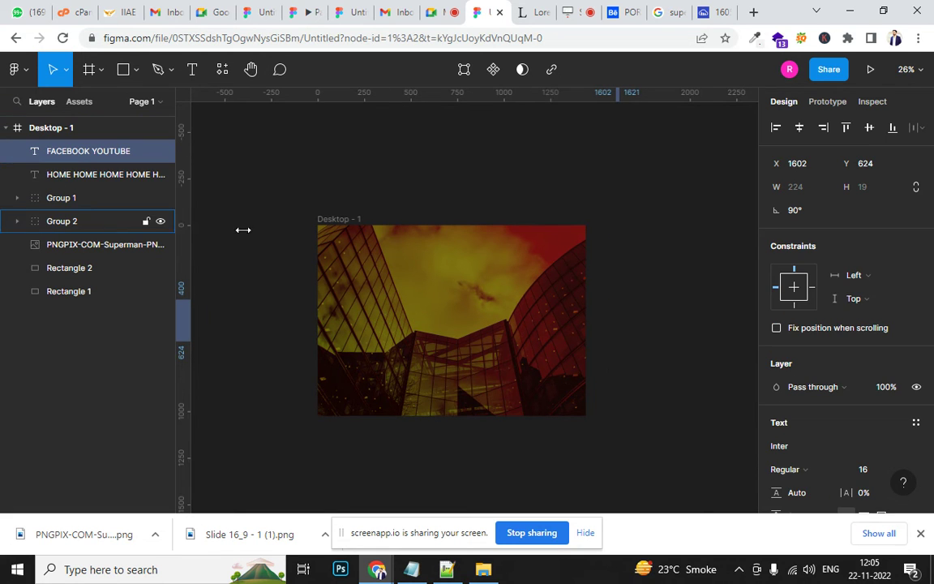
Collapse Desktop - 1's layer list and select the Desktop - 1 frame.
left_click(354, 202)
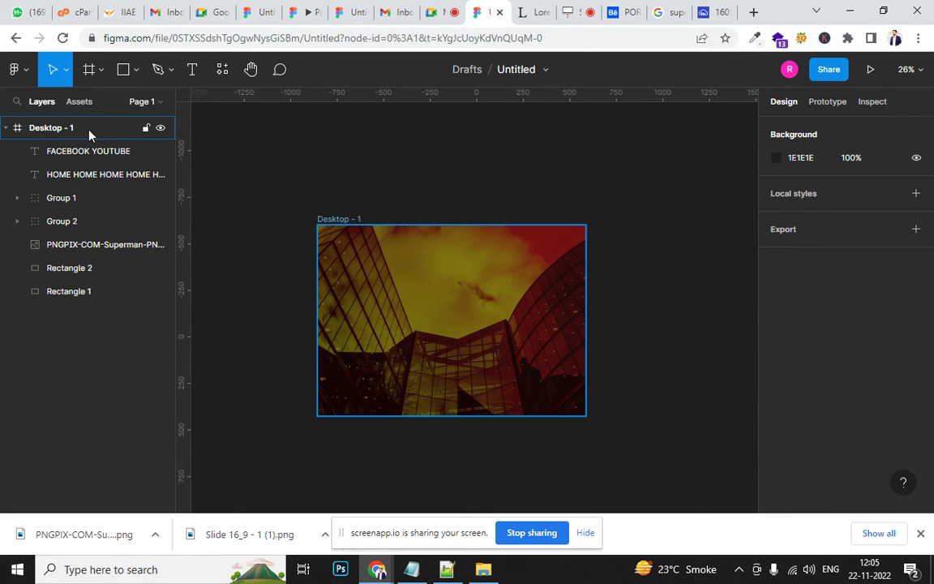
left_click(6, 129)
left_click(5, 130)
left_click(5, 130)
left_click(327, 219)
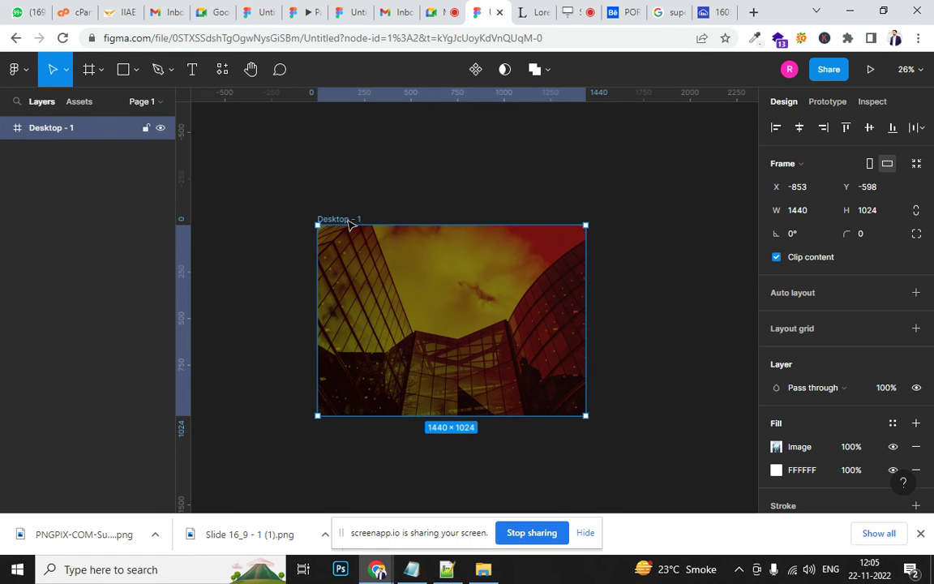
Duplicate Desktop - 1 as Desktop - 2 to its right, with Clip content turned off.
key("ctrl+d")
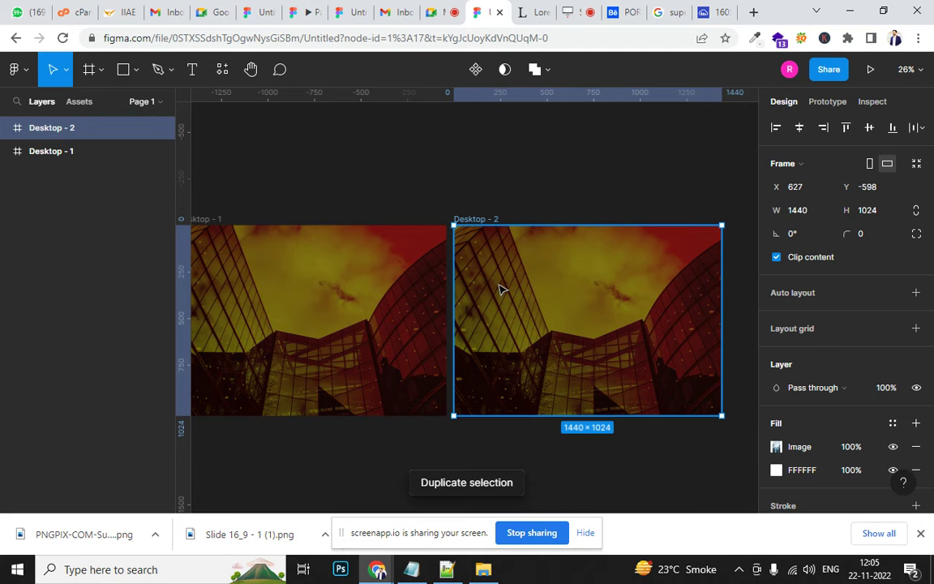
left_click_drag(479, 220, 647, 222)
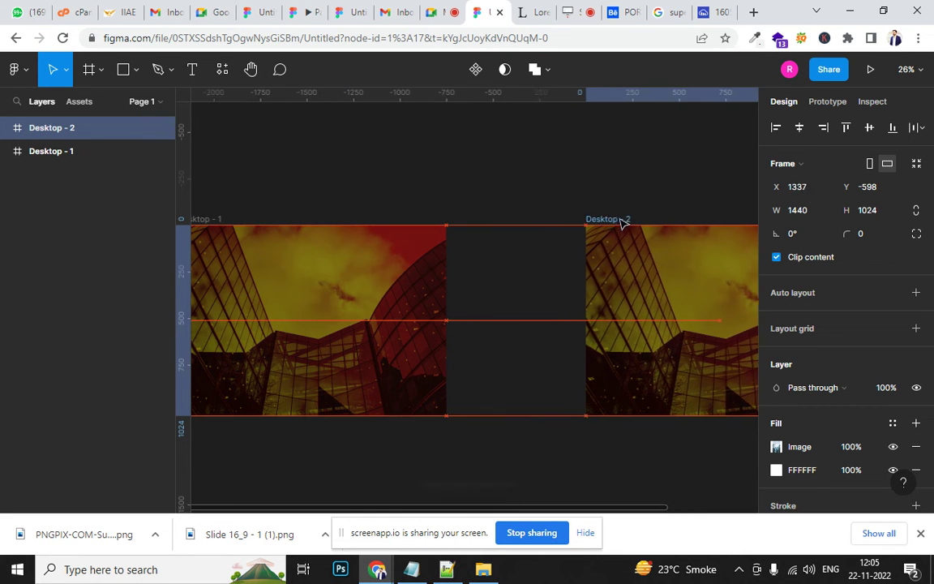
left_click(580, 198)
left_click_drag(580, 198, 276, 168)
left_click(332, 194)
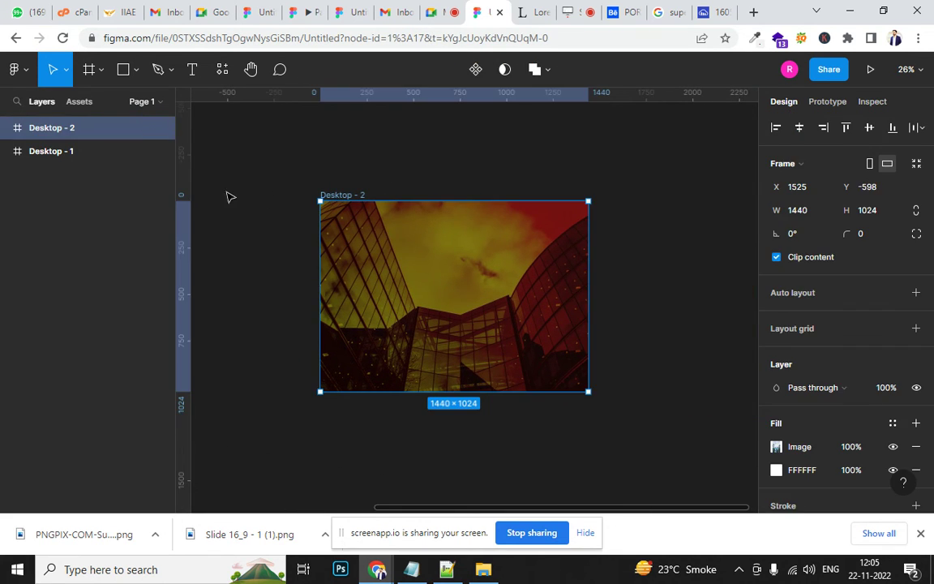
left_click(777, 257)
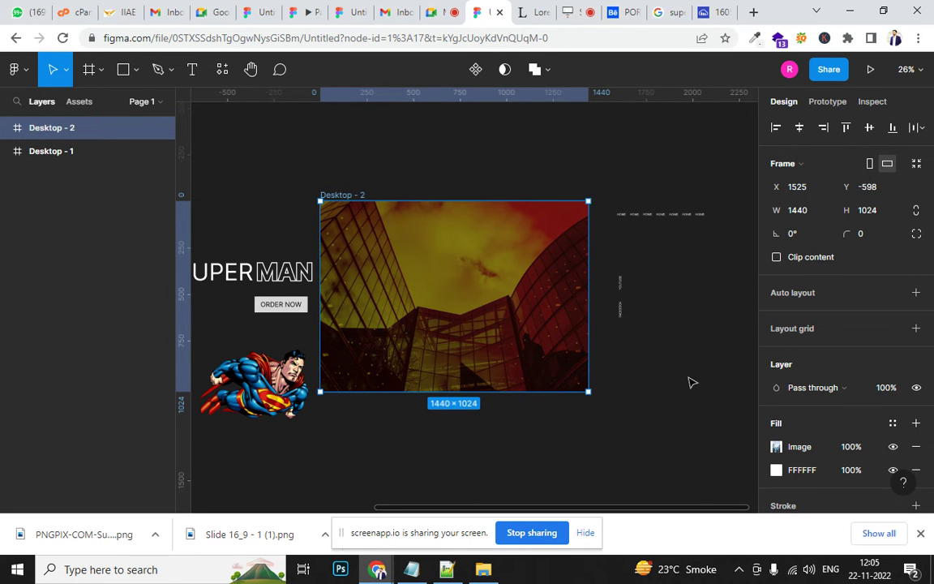
Place the SUPERMAN title and the ORDER NOW button below it on Desktop - 2.
left_click(236, 161)
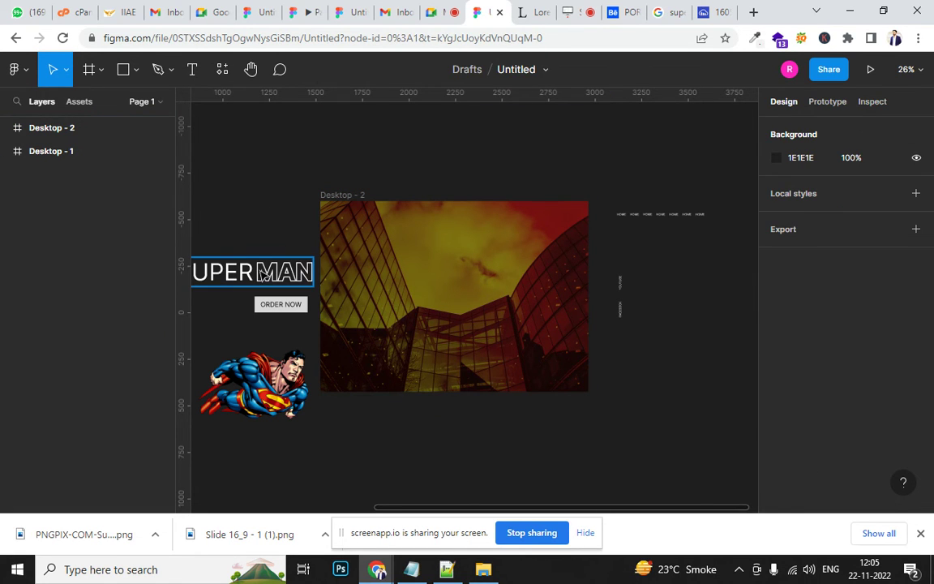
left_click(261, 275)
left_click_drag(258, 275, 431, 283)
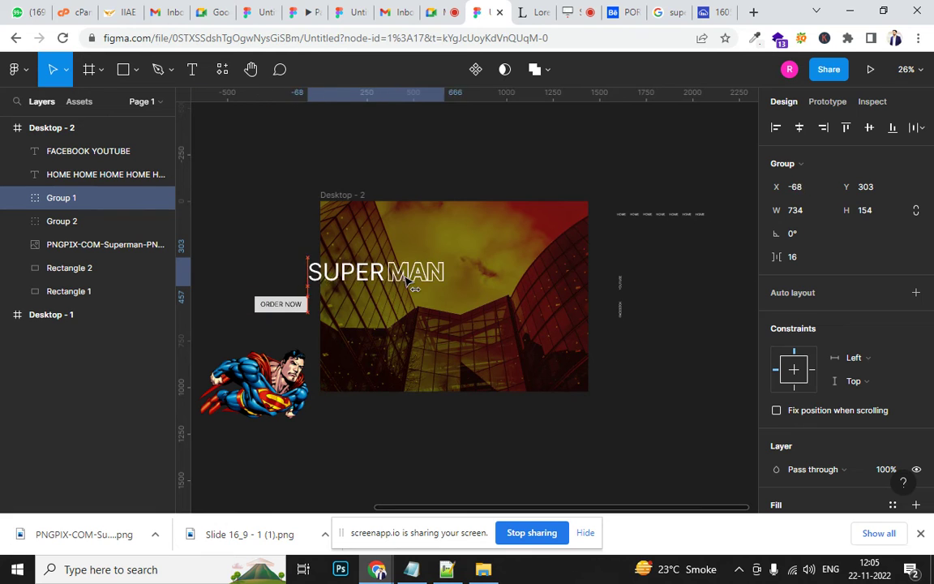
left_click_drag(431, 282, 414, 283)
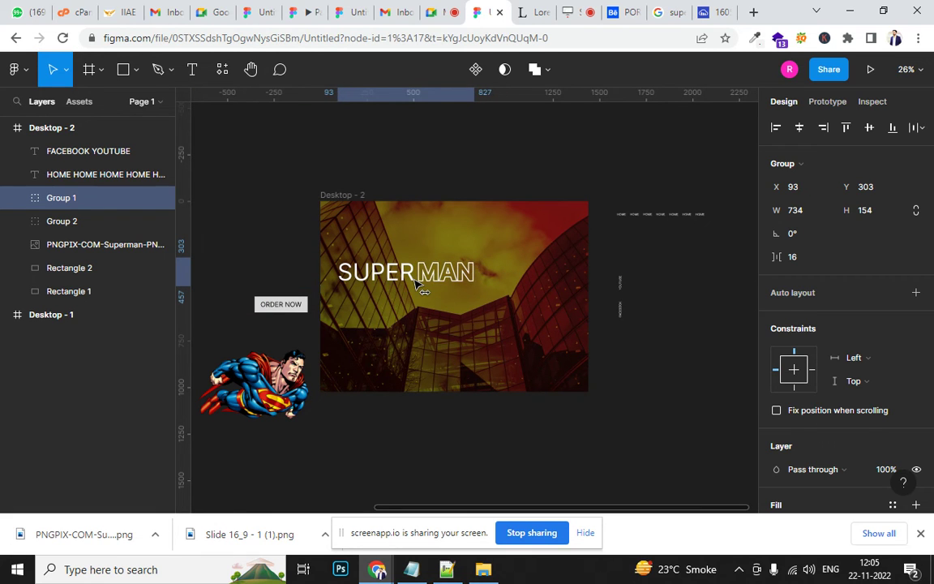
left_click(288, 306)
mouse_move(284, 309)
left_mouse_down()
mouse_move(384, 308)
mouse_move(372, 315)
left_mouse_up()
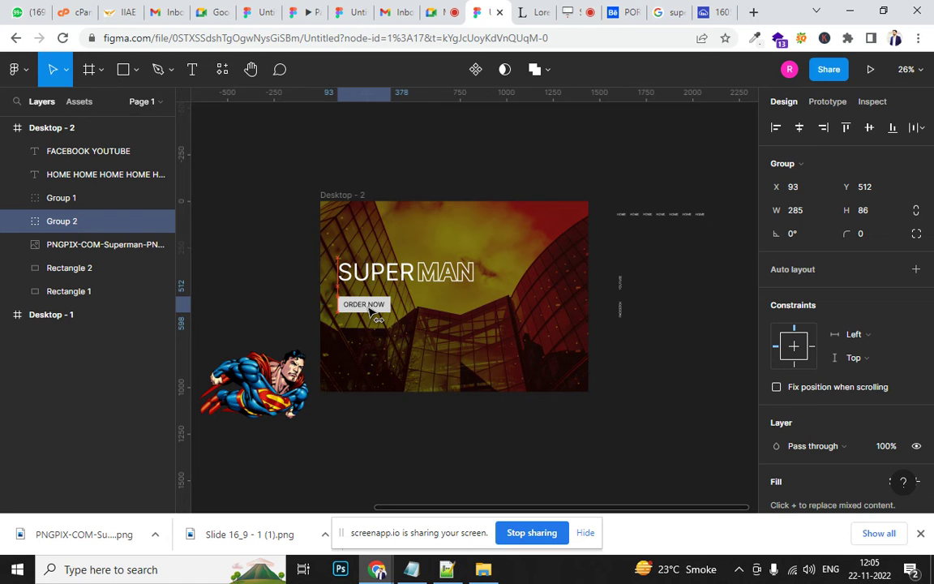
Put the Superman figure, FACEBOOK YOUTUBE text and HOME navigation onto Desktop - 2, then reselect Desktop - 1.
mouse_move(243, 342)
left_mouse_down()
mouse_move(480, 329)
mouse_move(528, 338)
mouse_move(517, 334)
left_mouse_up()
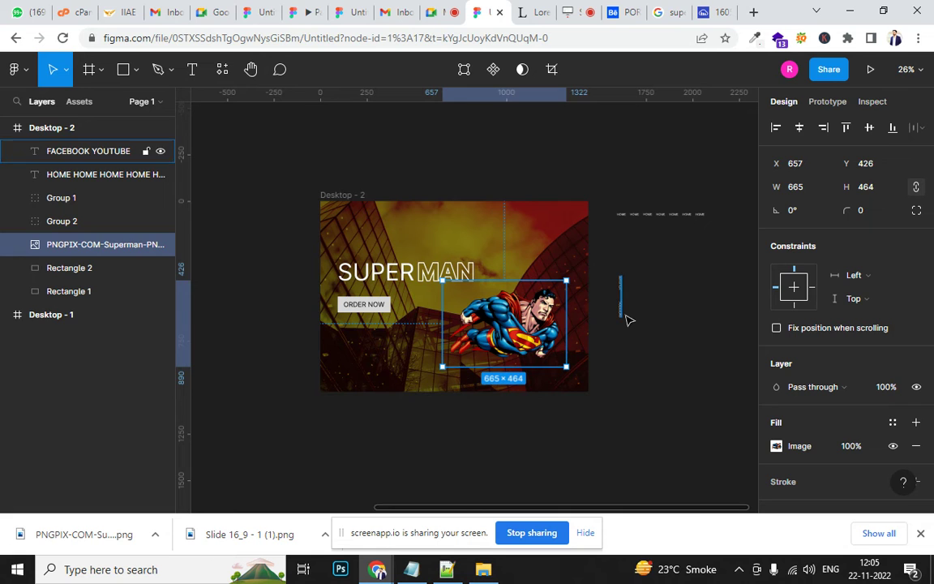
left_click_drag(624, 318, 584, 318)
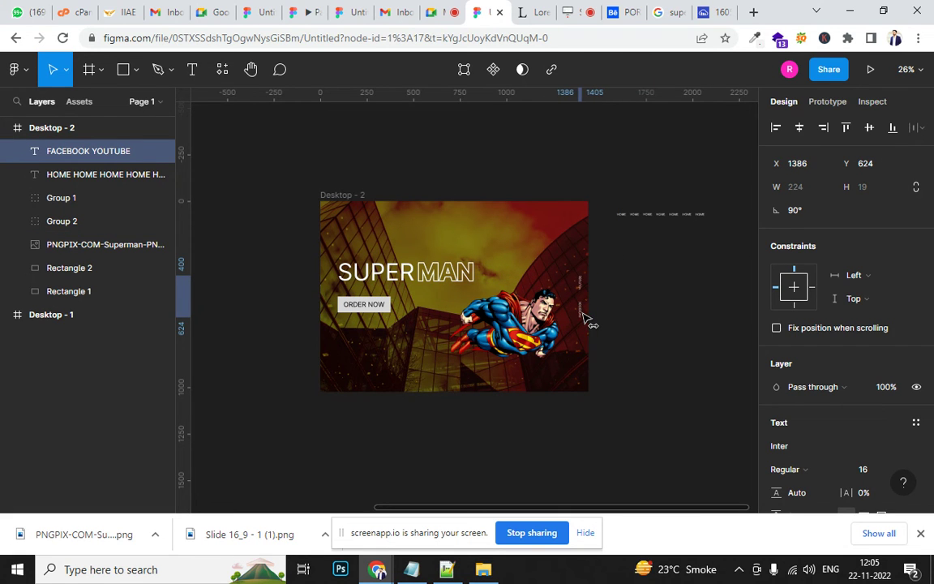
left_click(644, 293)
left_click_drag(656, 214, 517, 219)
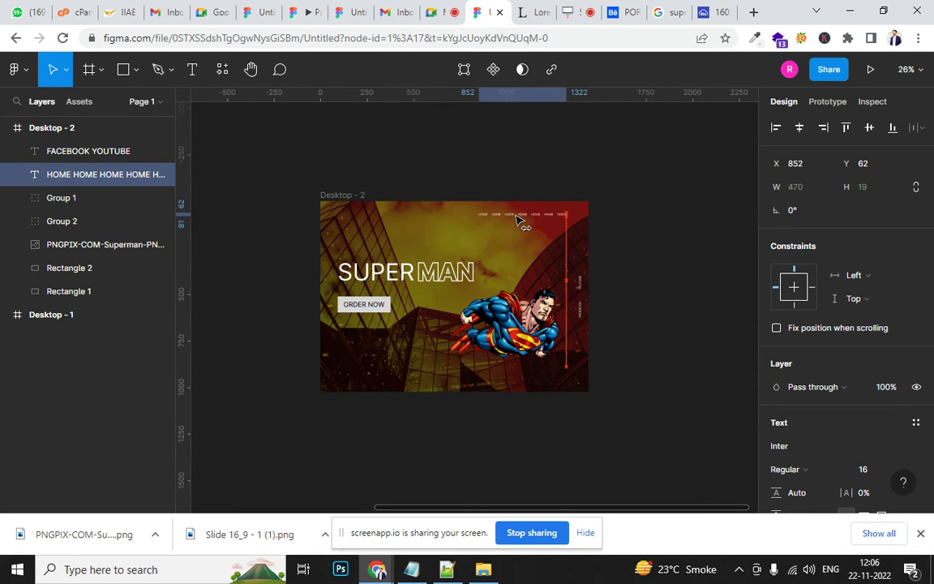
left_click_drag(517, 218, 516, 218)
left_click(638, 293)
left_click_drag(256, 392, 606, 389)
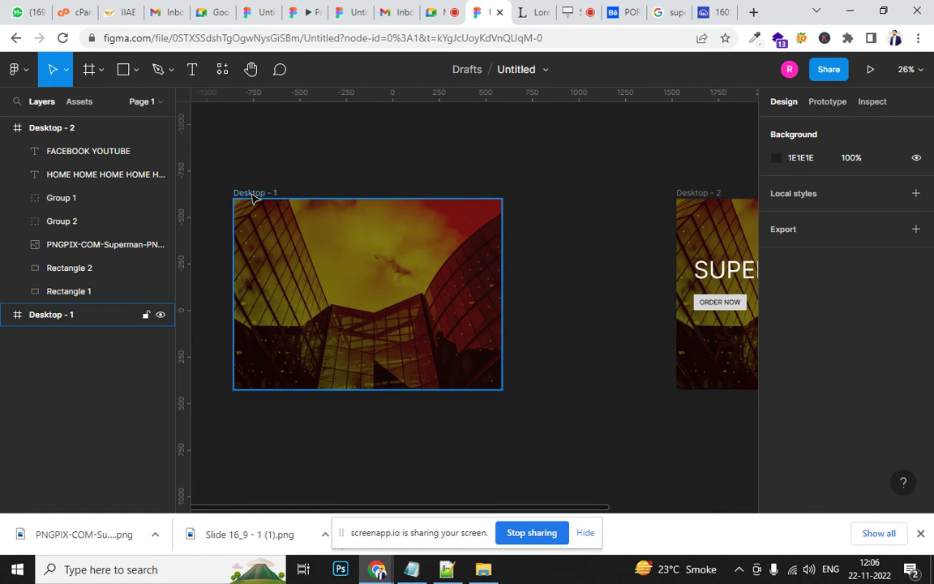
left_click(243, 193)
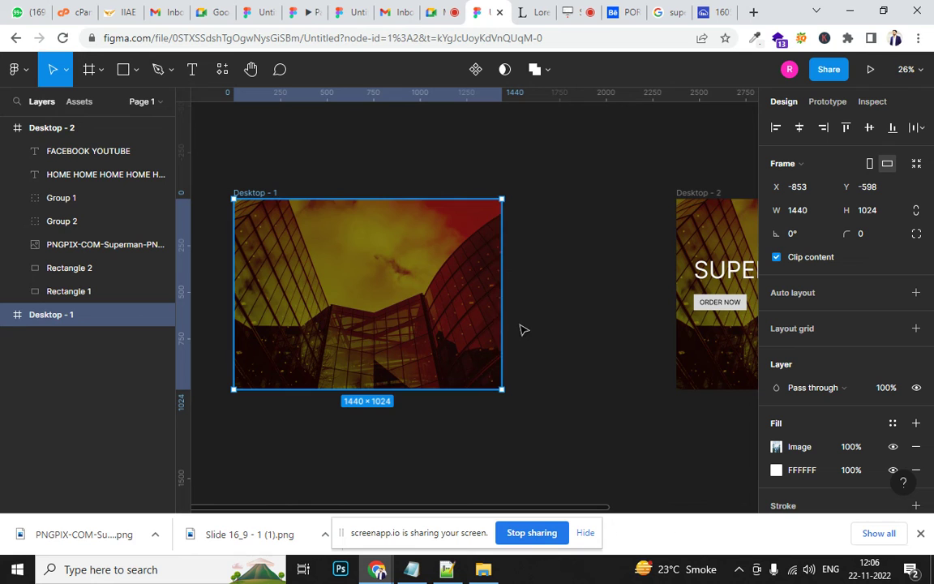
Add a Desktop - 1 interaction: After delay, Navigate to Desktop - 2.
left_click(827, 102)
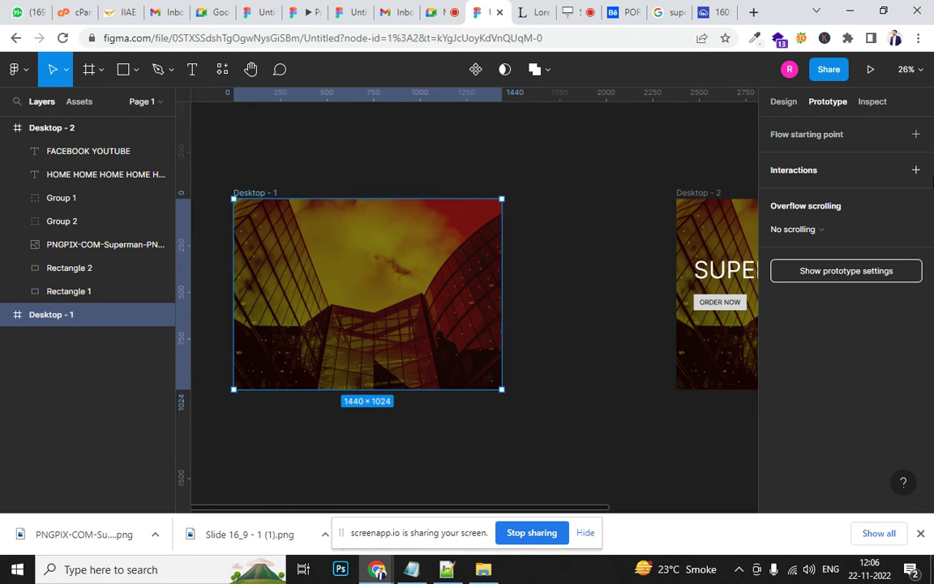
left_click(916, 169)
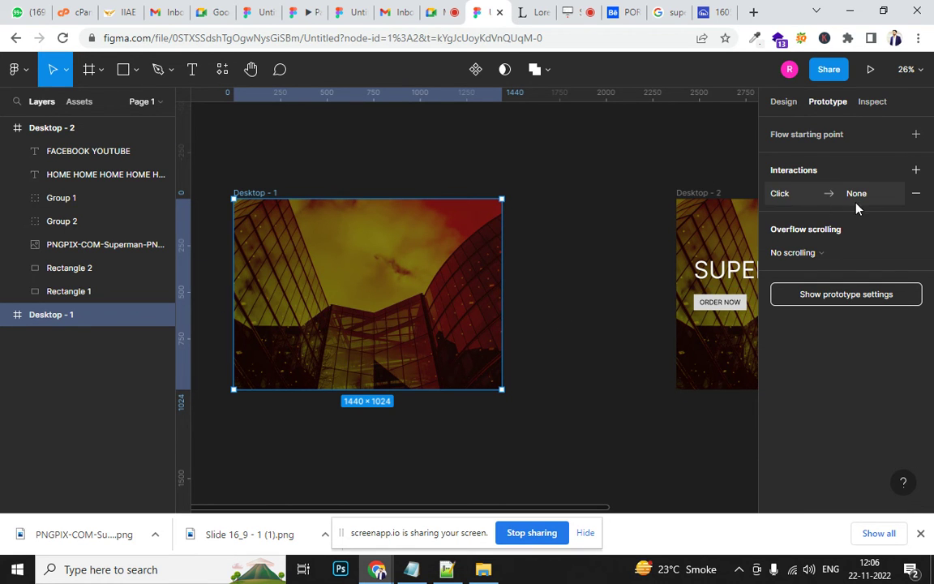
left_click(782, 193)
left_click(666, 230)
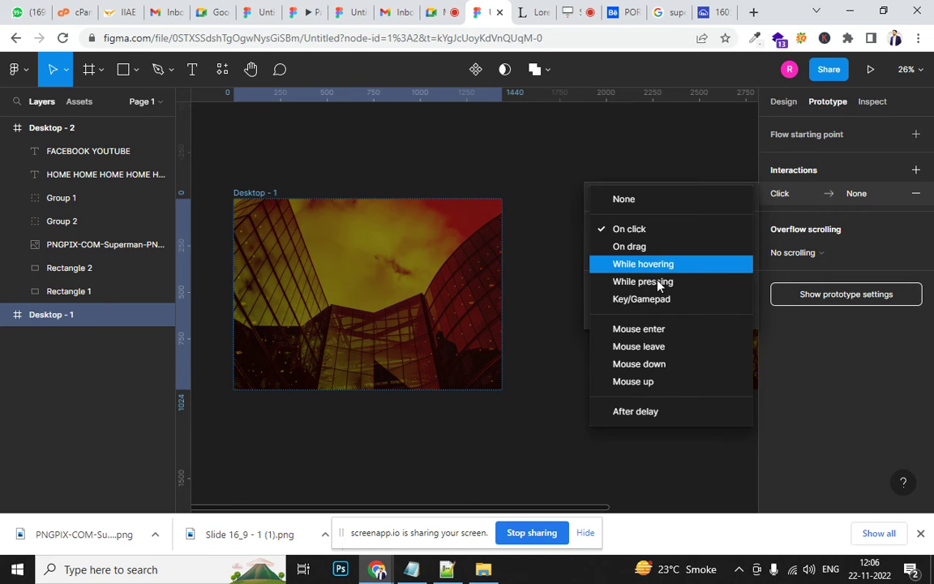
left_click(658, 411)
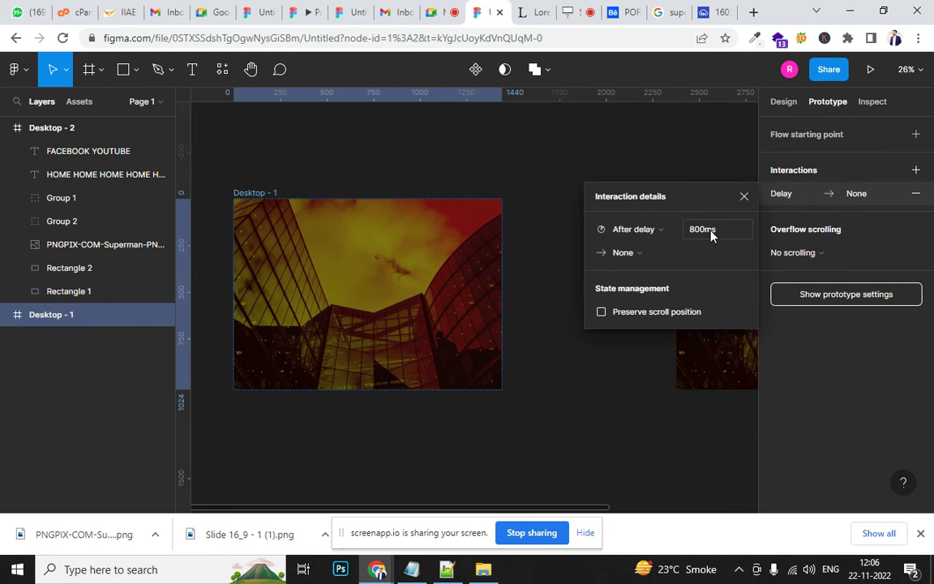
left_click(649, 253)
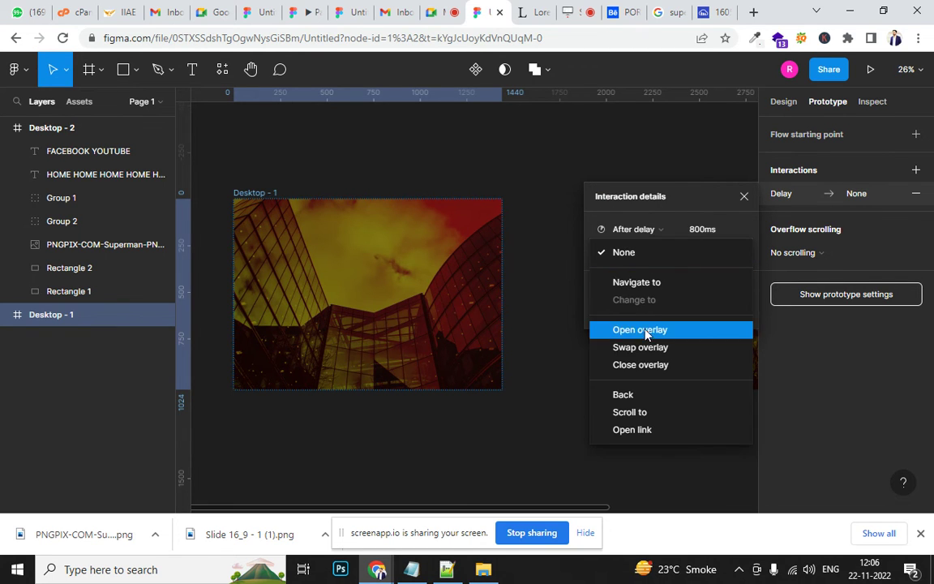
left_click(659, 284)
left_click(712, 254)
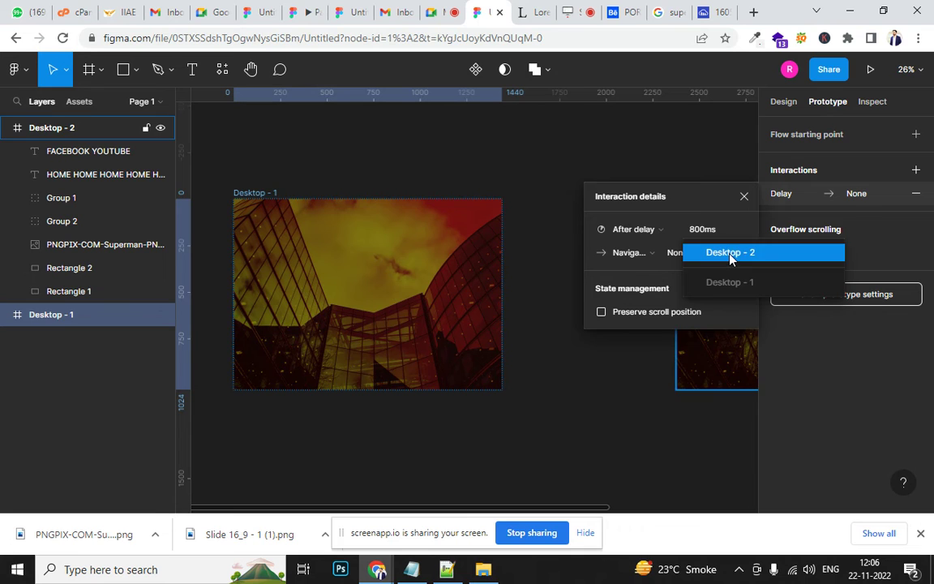
left_click(722, 252)
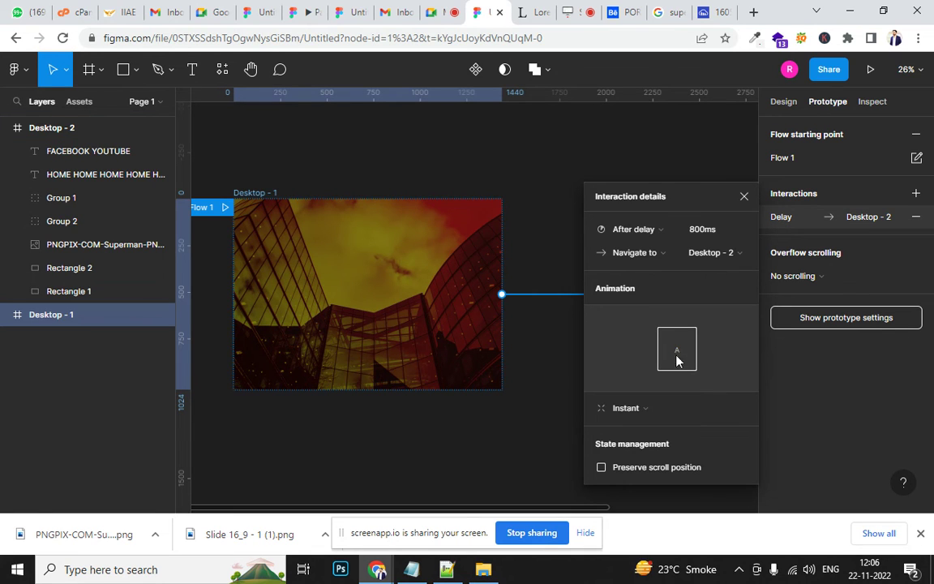
Set the transition animation to Smart animate with Ease in easing.
left_click(639, 409)
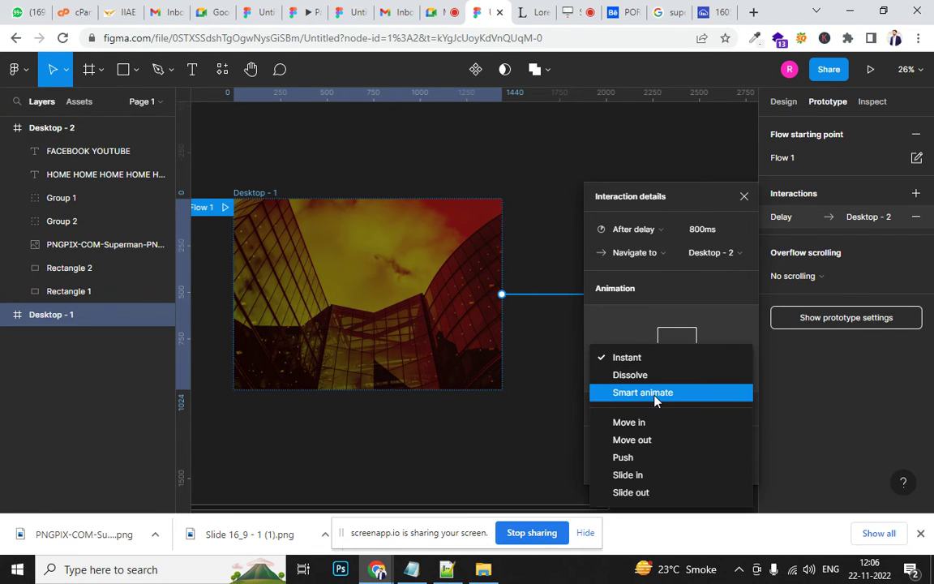
left_click(658, 396)
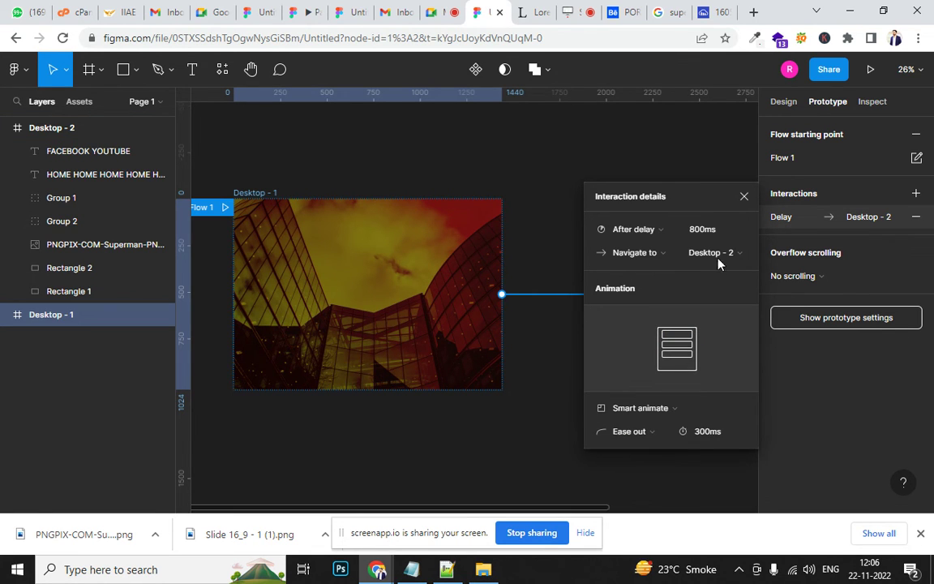
left_click(641, 432)
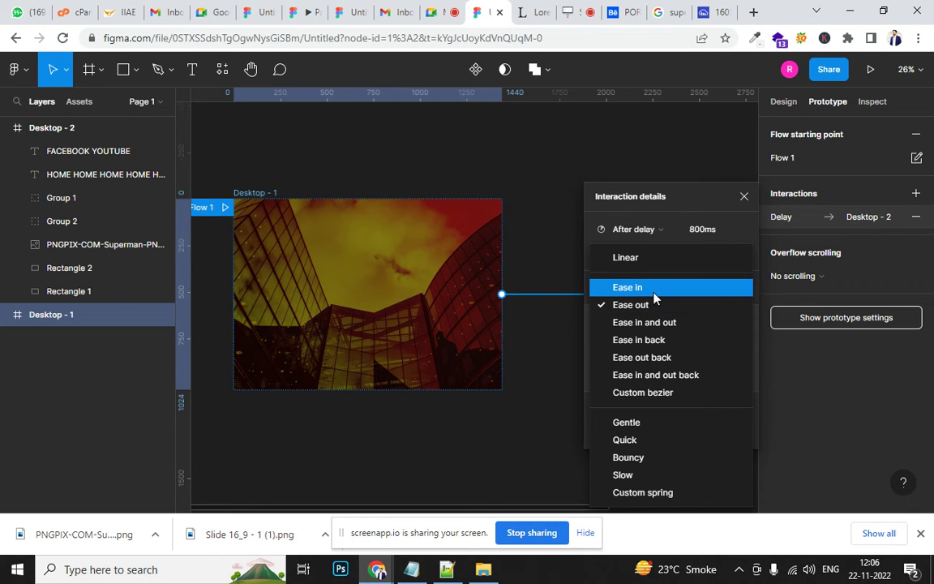
left_click(632, 287)
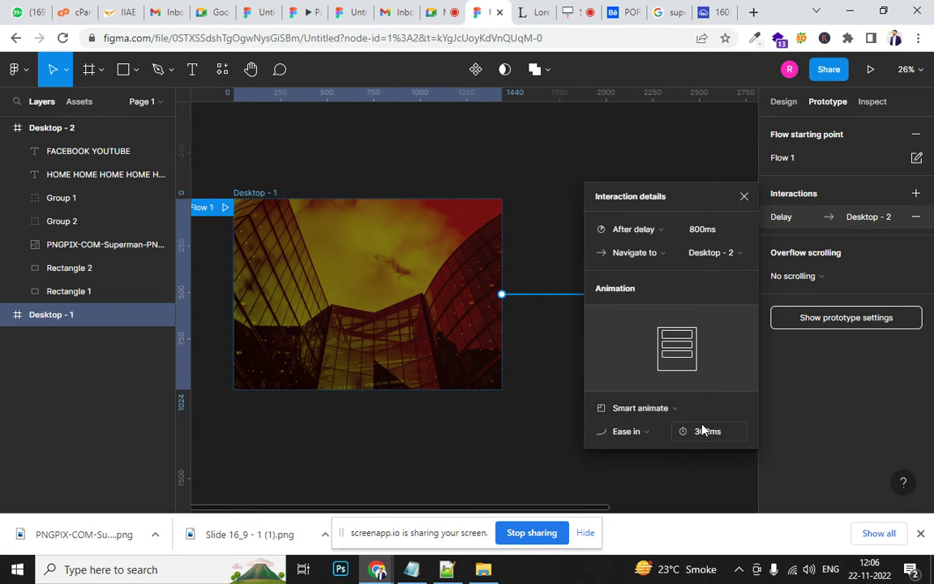
left_click(743, 201)
left_click(417, 182)
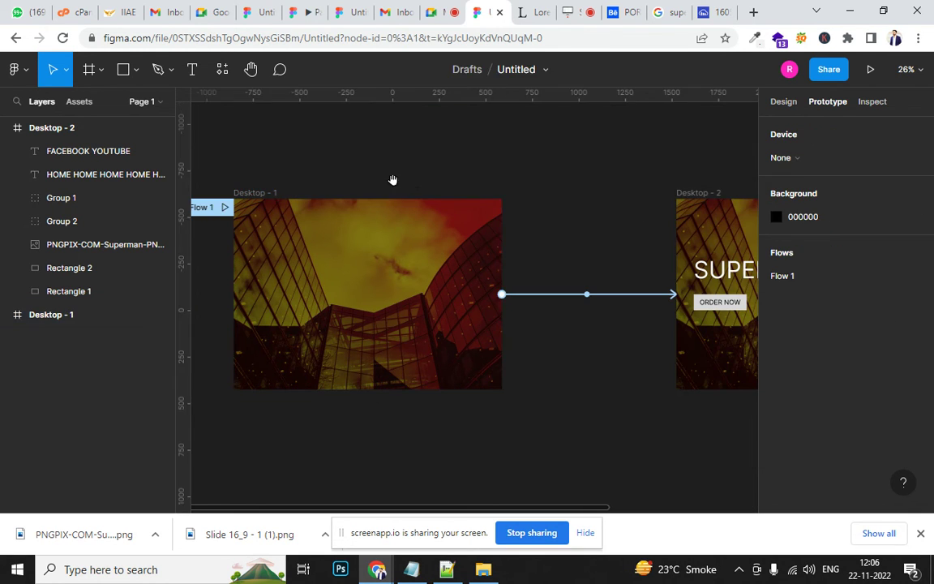
Present the prototype from Desktop-1, scaled with Options > Fit width.
scroll(487, 185, "left", 3)
left_click(443, 209)
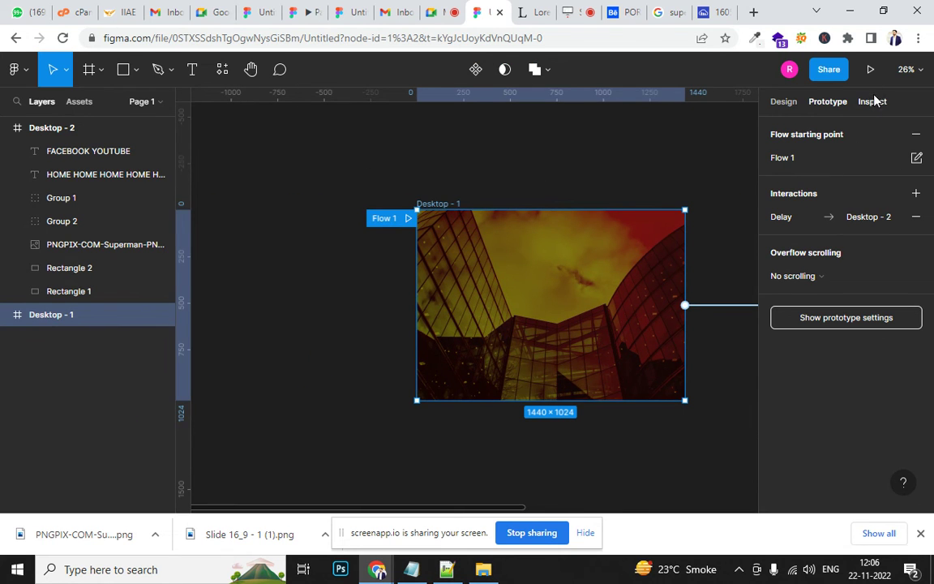
left_click(870, 69)
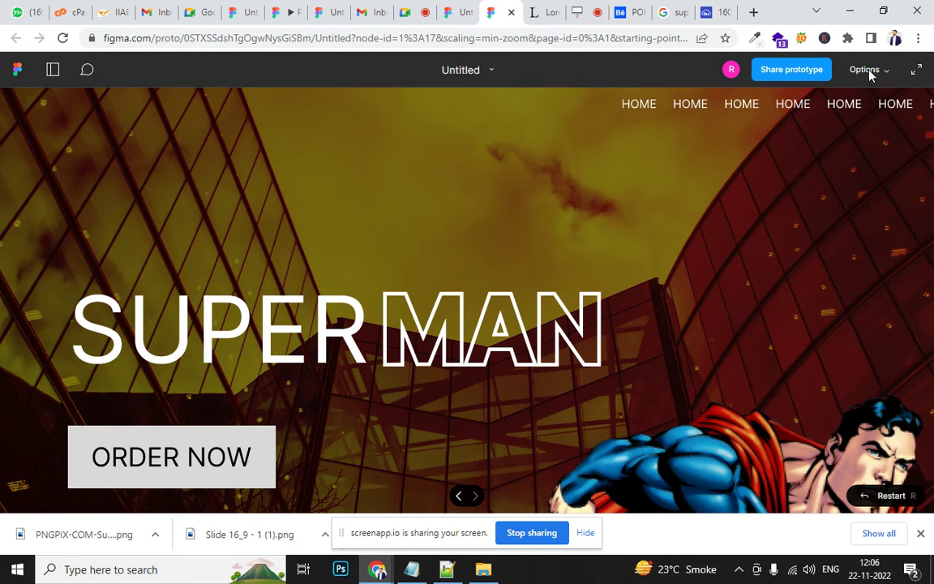
left_click(868, 71)
left_click(829, 141)
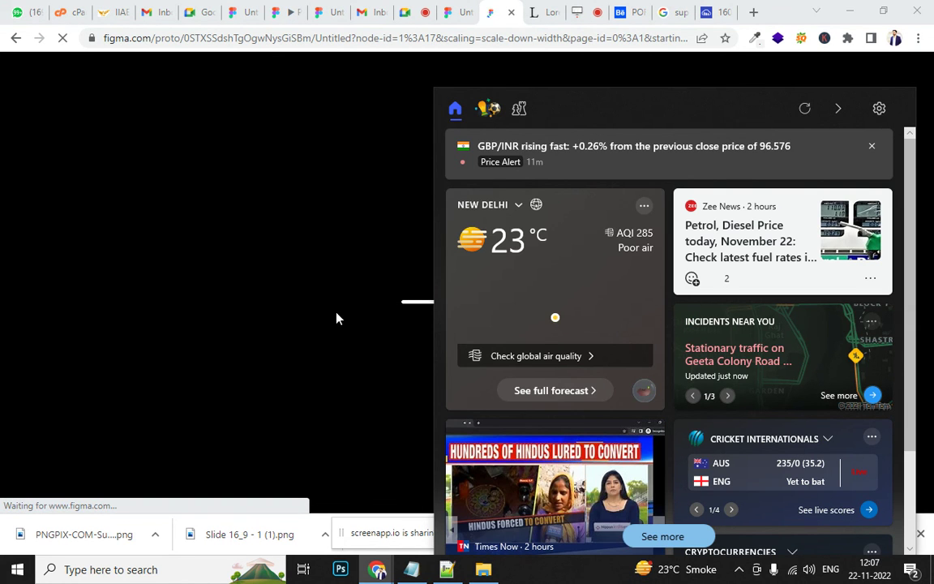
left_click(871, 147)
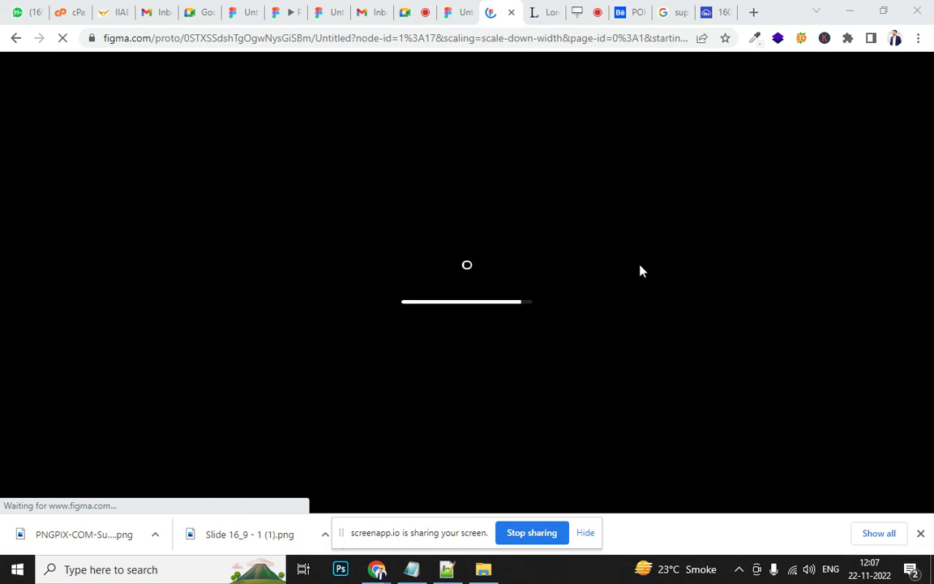
Watch the prototype, close it, and replay Flow 1 from Desktop-1.
scroll(775, 340, "down", 3)
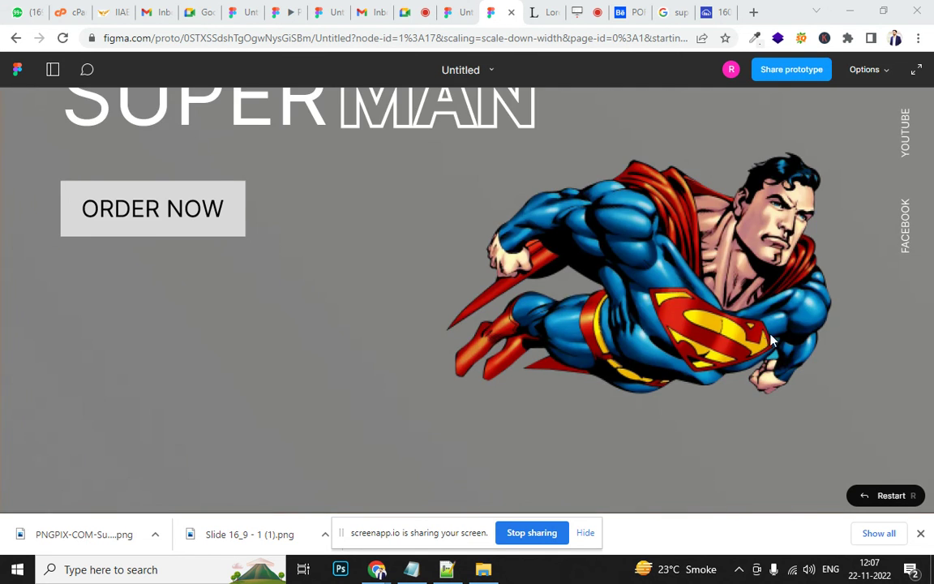
scroll(775, 341, "up", 2)
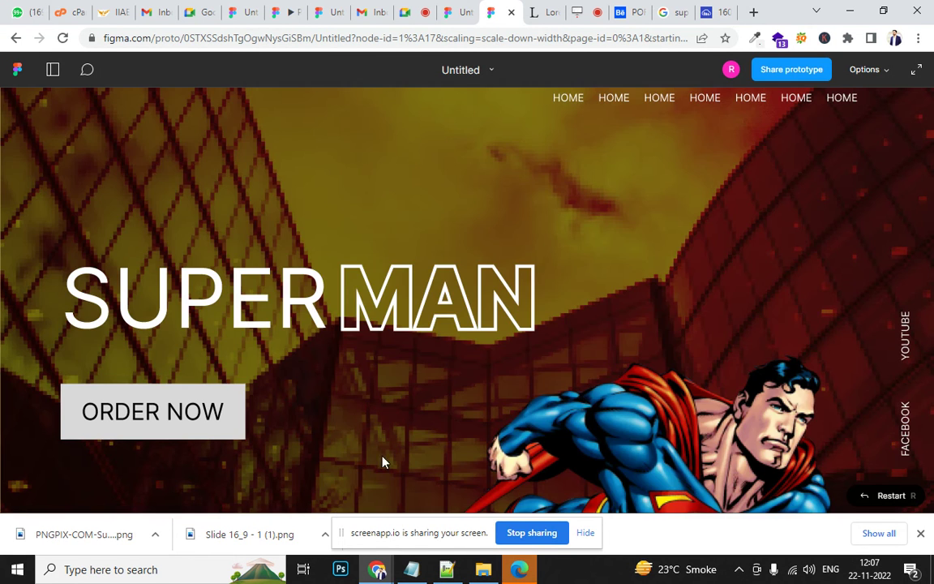
left_click(511, 12)
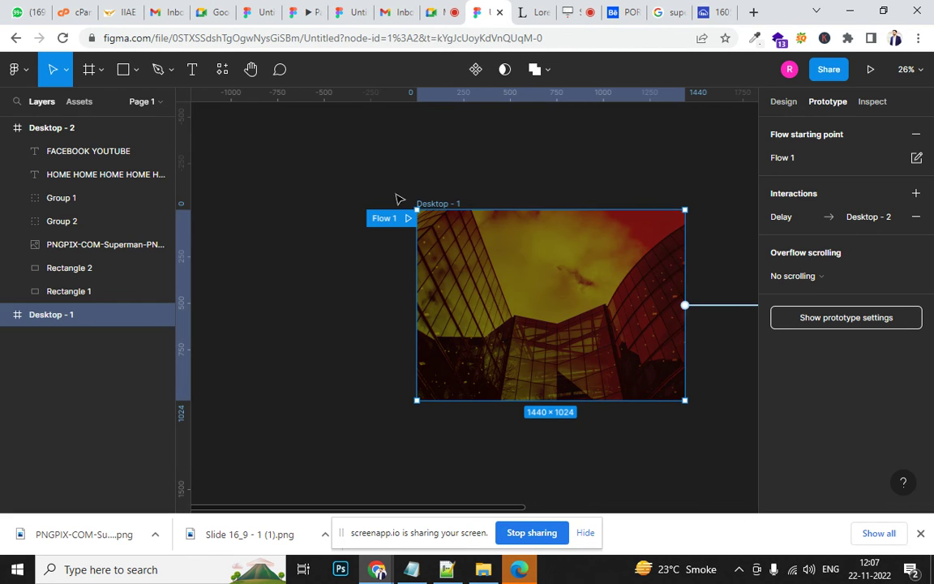
left_click(389, 195)
left_click(407, 221)
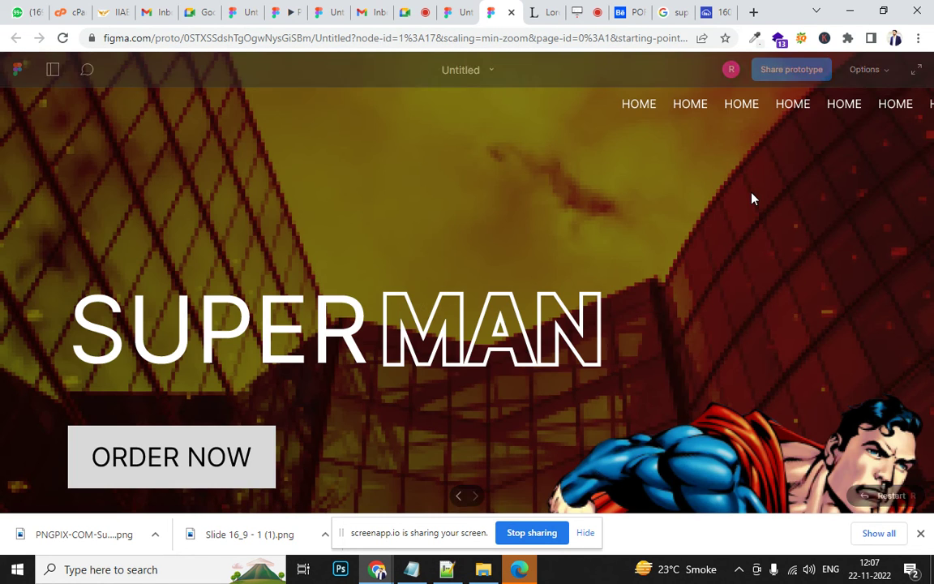
Scale the replayed prototype to Fit width, then return to the design file.
scroll(753, 200, "down", 3)
scroll(753, 201, "up", 3)
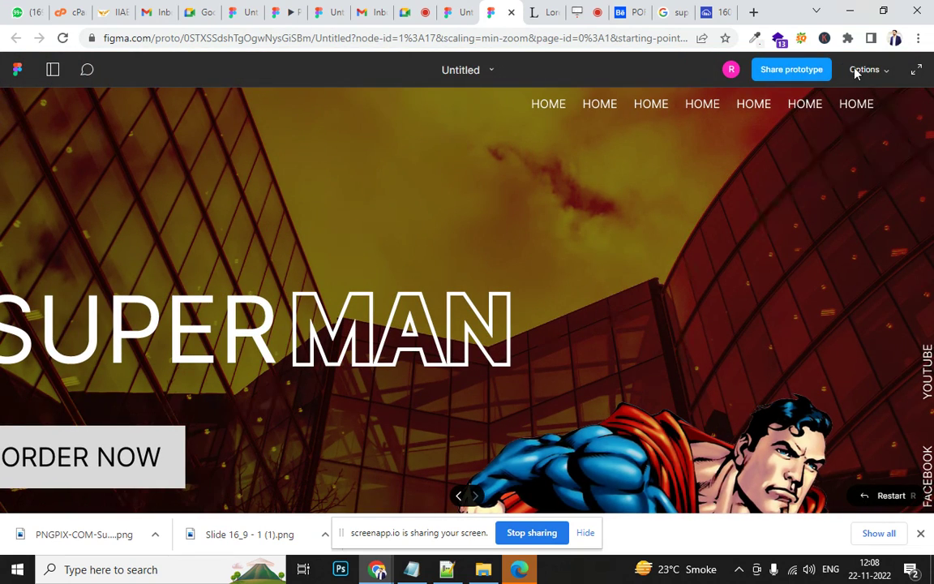
left_click(882, 72)
left_click(857, 141)
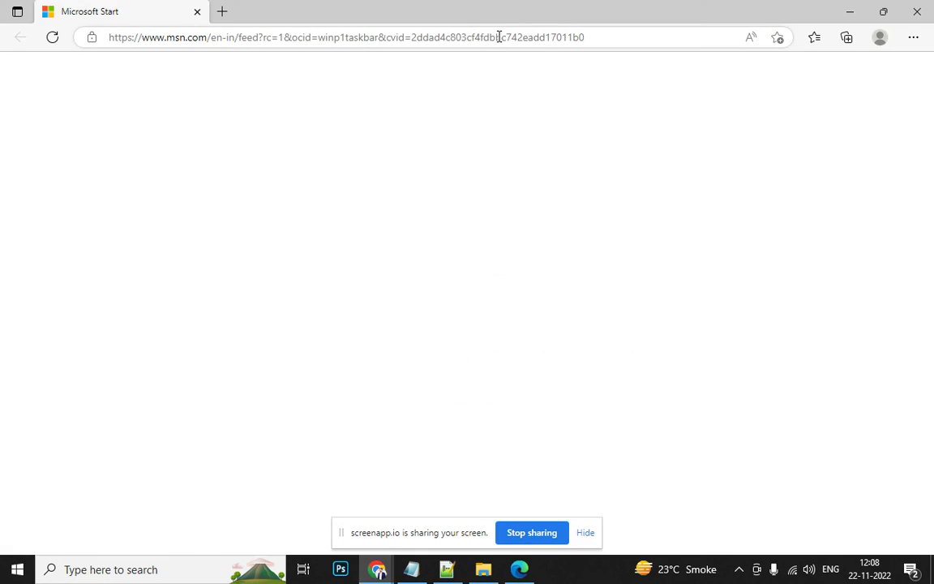
key("alt+Tab")
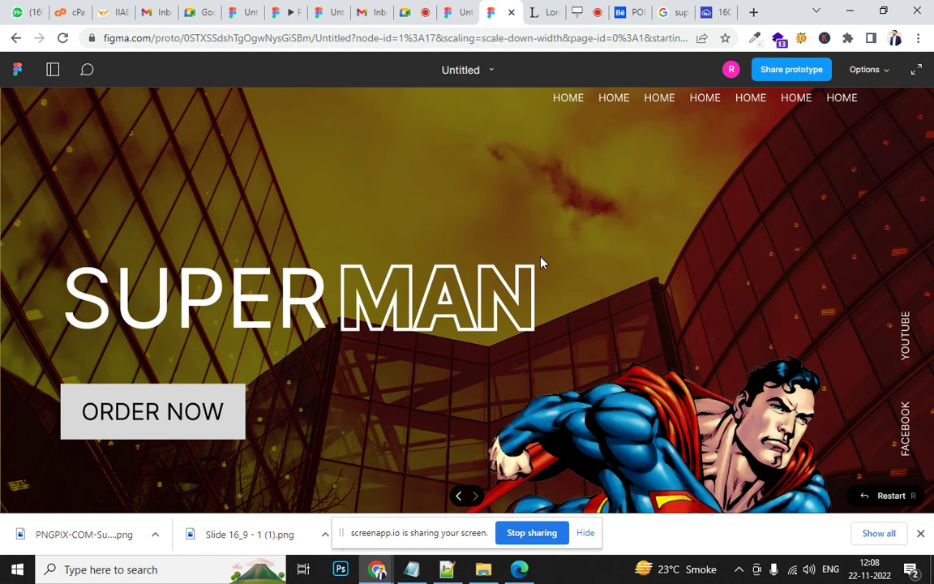
left_click(449, 12)
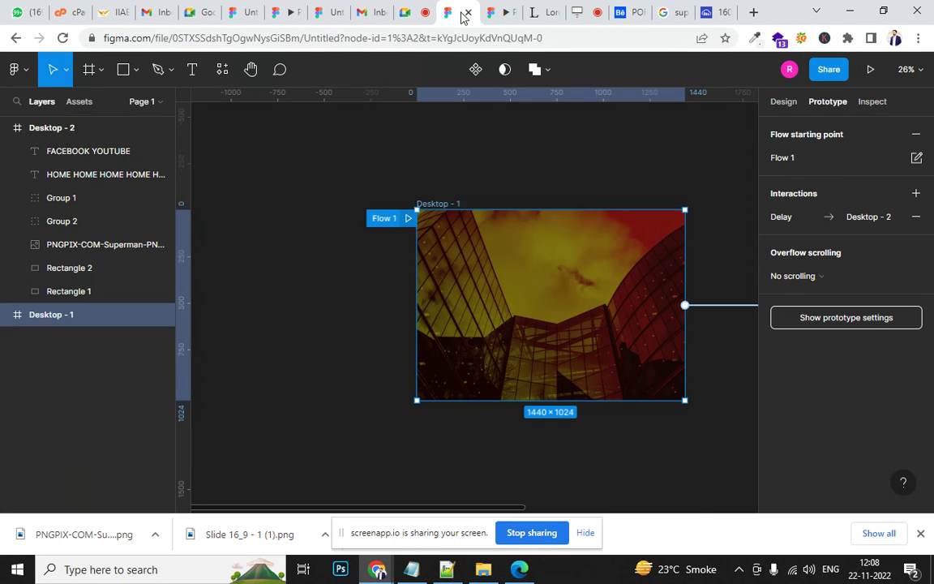
Play Flow 1 again, reload to replay the transition, then close it.
left_click(407, 219)
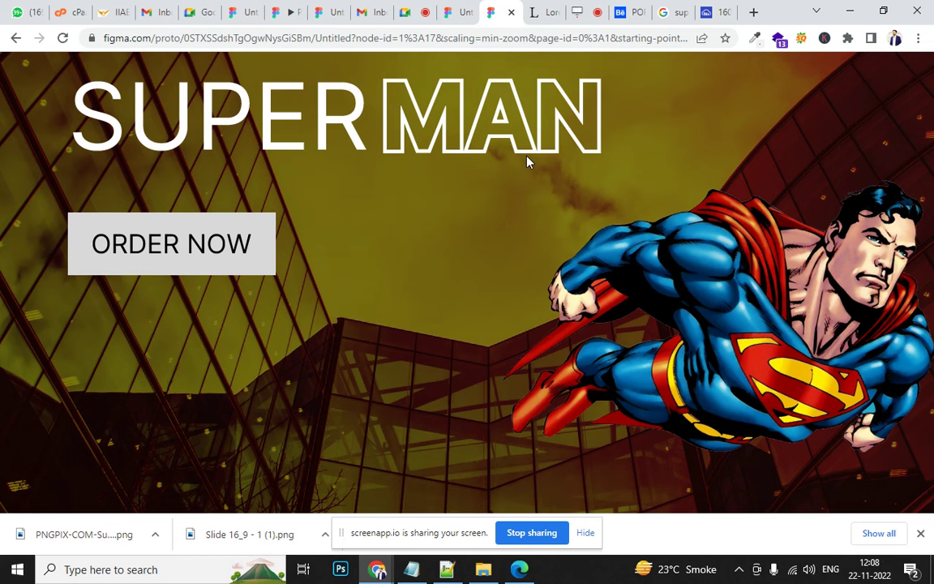
left_click(63, 42)
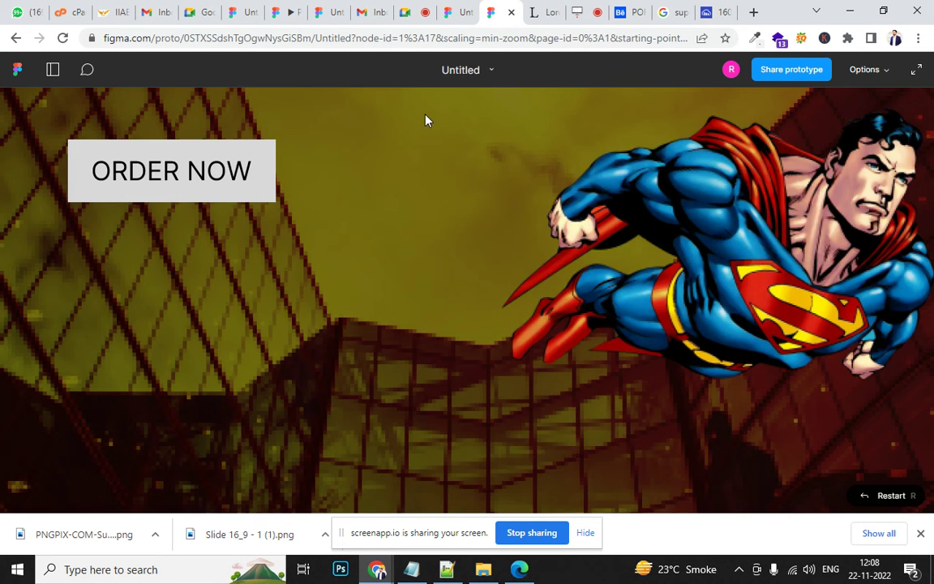
left_click(511, 14)
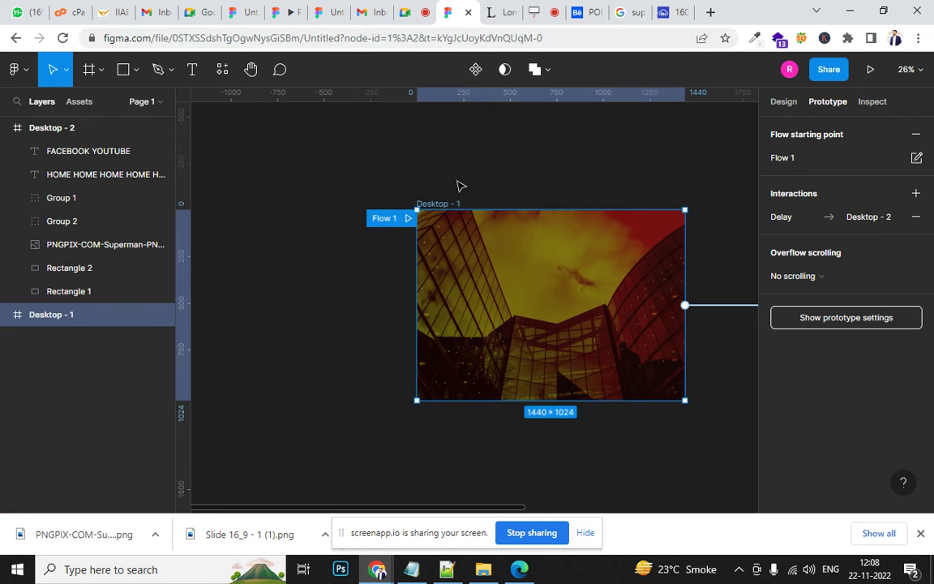
Select Desktop - 1 and expand it to list its layers in the Layers panel.
left_click(656, 416)
left_click(654, 377)
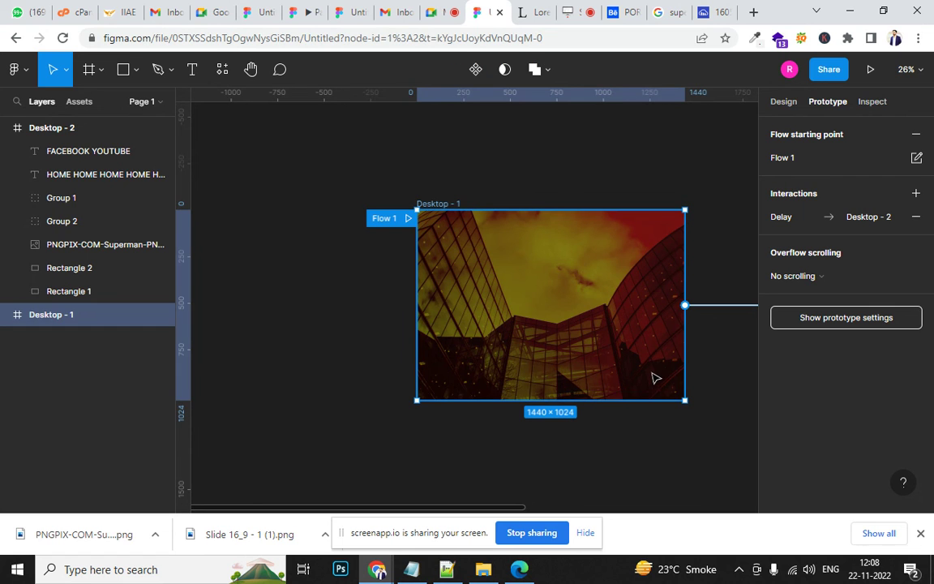
left_click(644, 422)
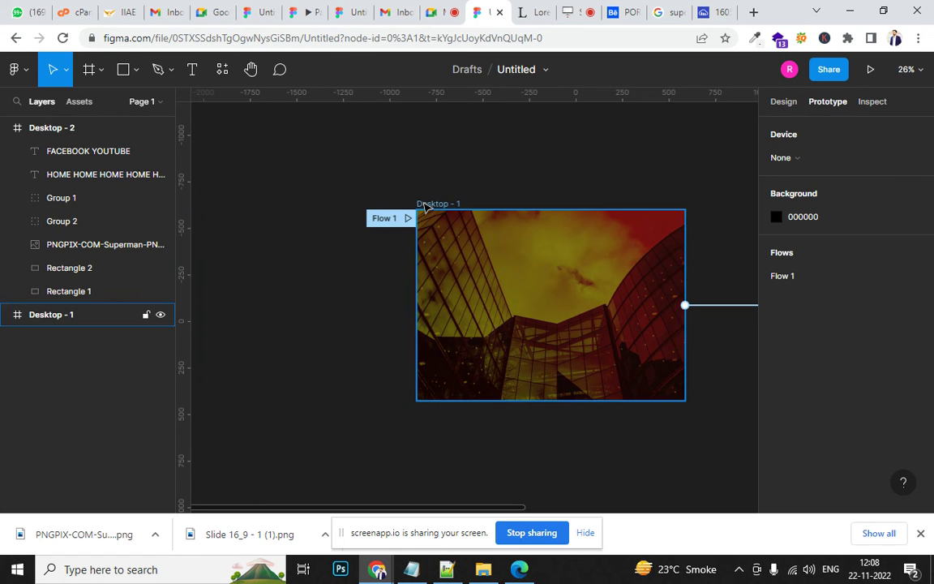
left_click(382, 215)
left_click(10, 316)
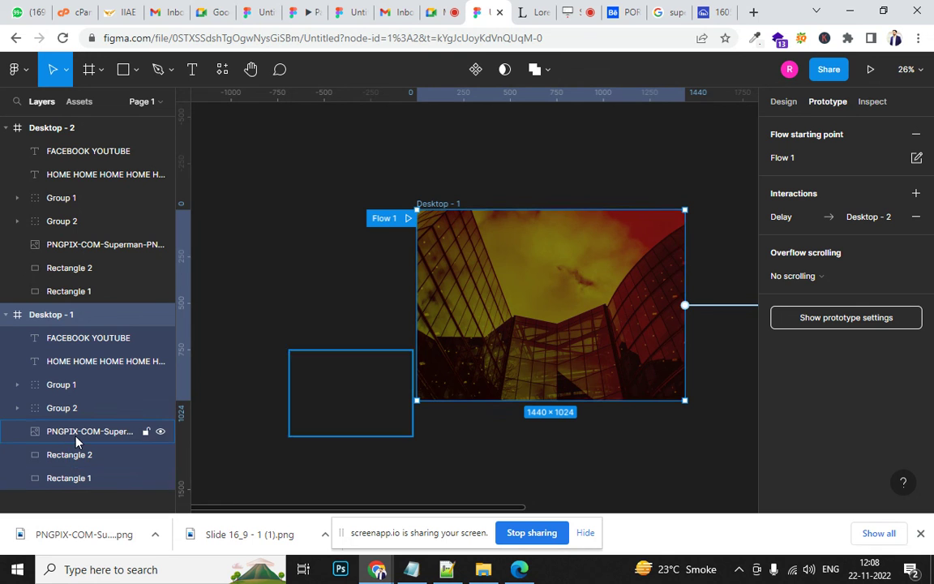
left_click(683, 454)
left_click_drag(678, 454, 463, 438)
Change Desktop-1's After delay from 800ms to 150ms, then replay Flow 1.
left_click(530, 302)
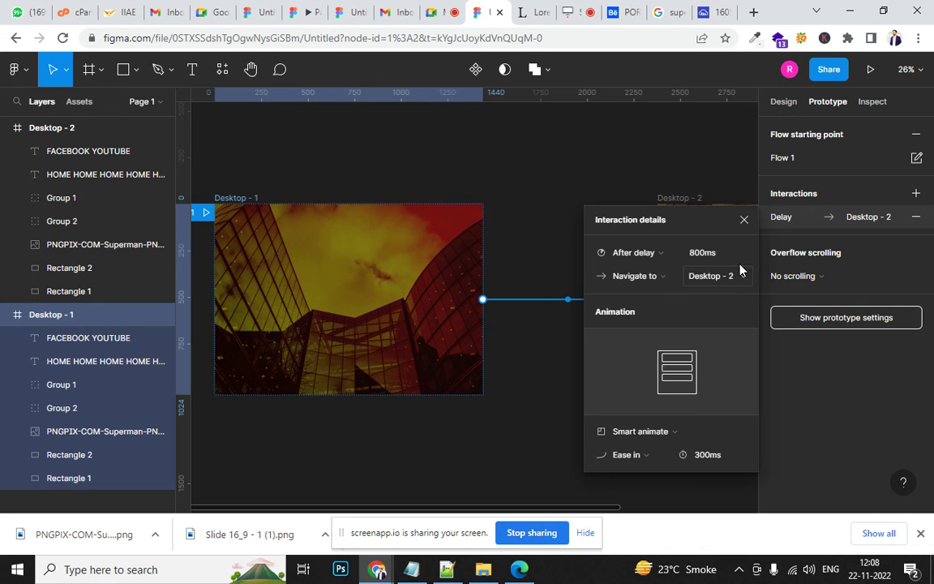
left_click(720, 258)
left_click_drag(695, 258, 669, 259)
type("2")
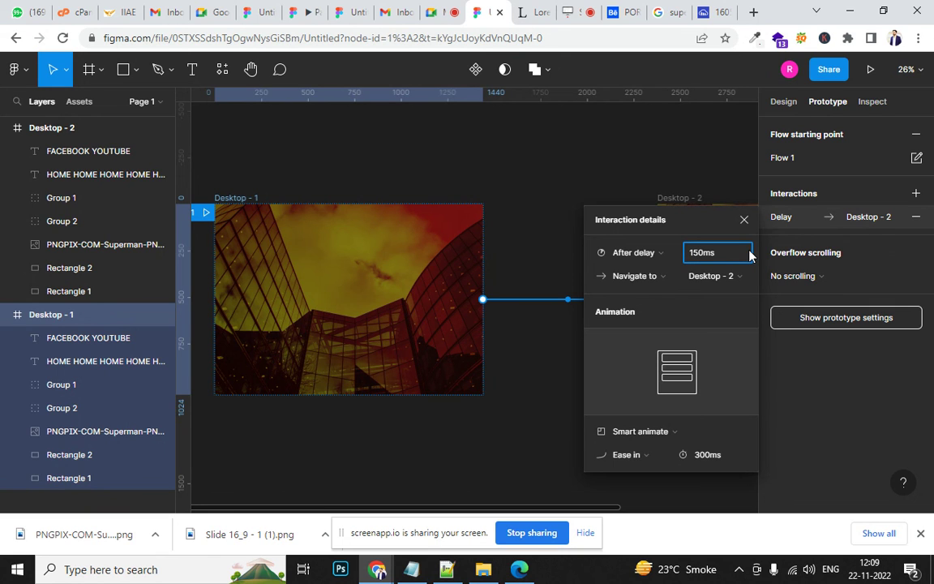
left_click(602, 419)
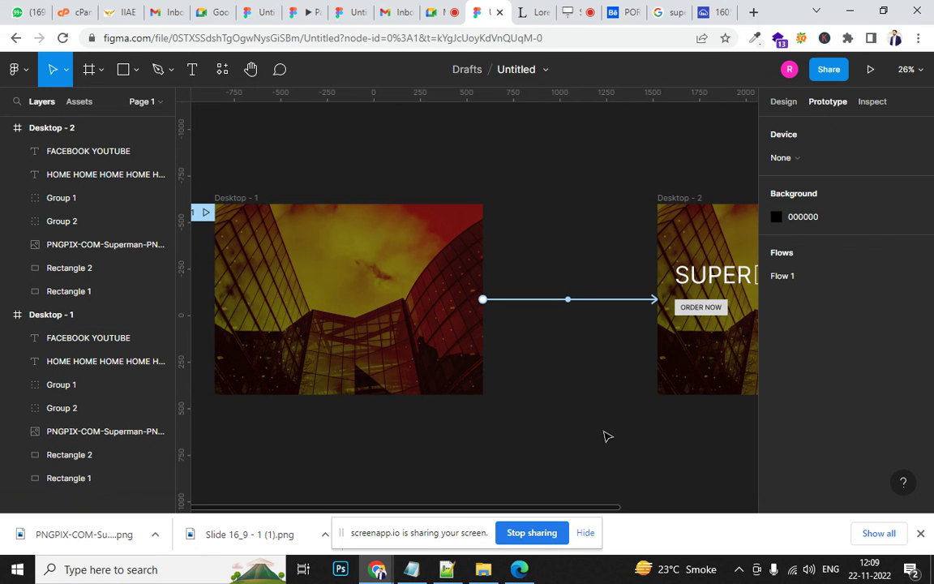
left_click_drag(460, 436, 681, 440)
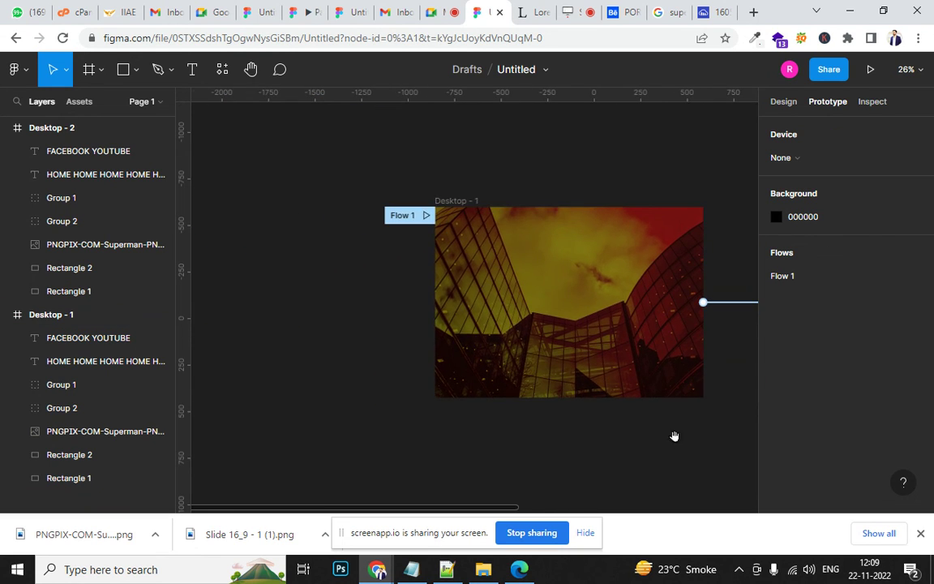
left_click(445, 200)
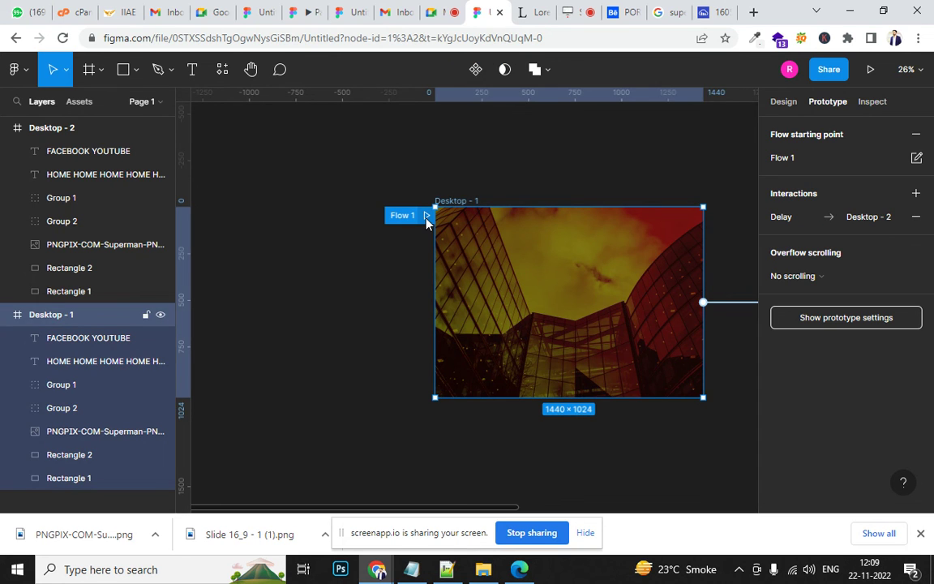
left_click(428, 217)
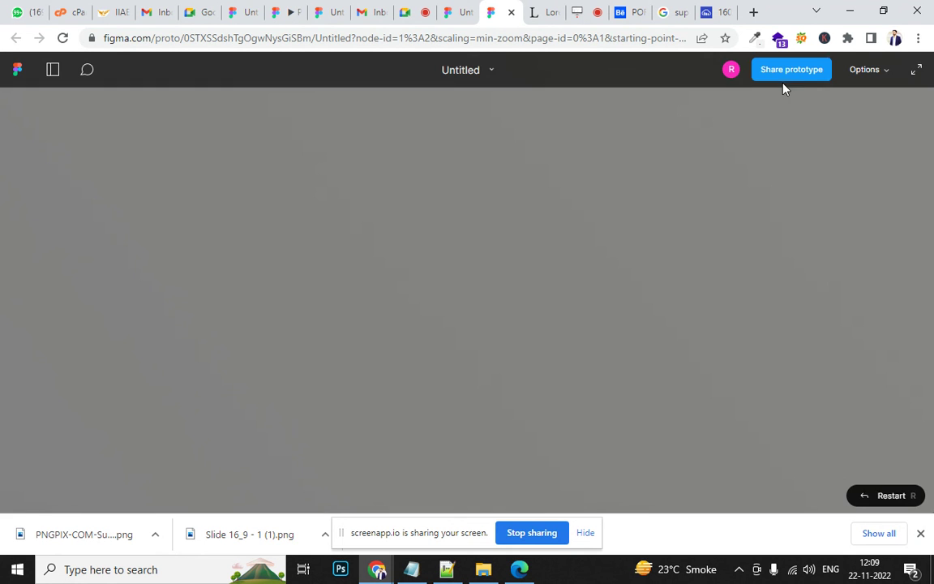
Scale the Flow 1 prototype view to Fit width.
left_click(886, 71)
left_click(841, 143)
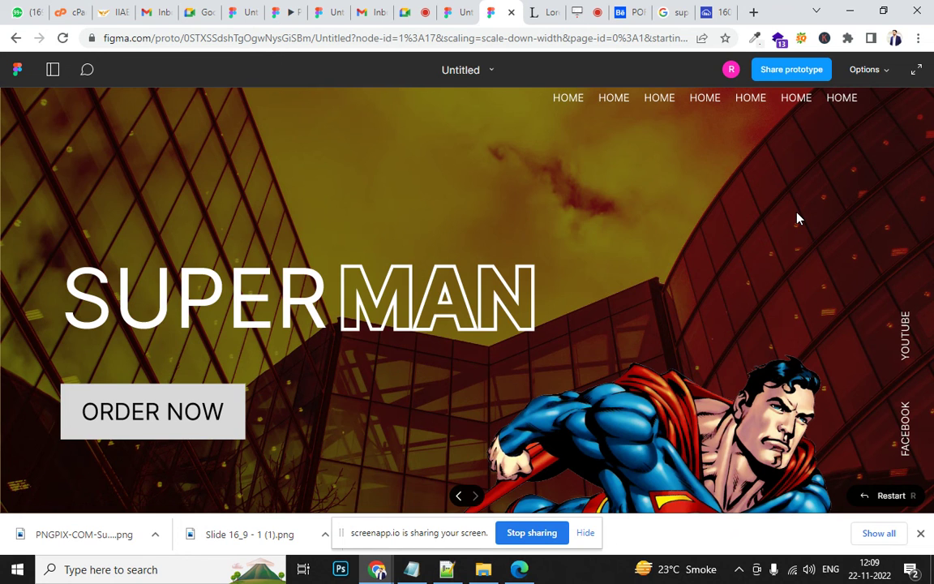
scroll(797, 217, "down", 3)
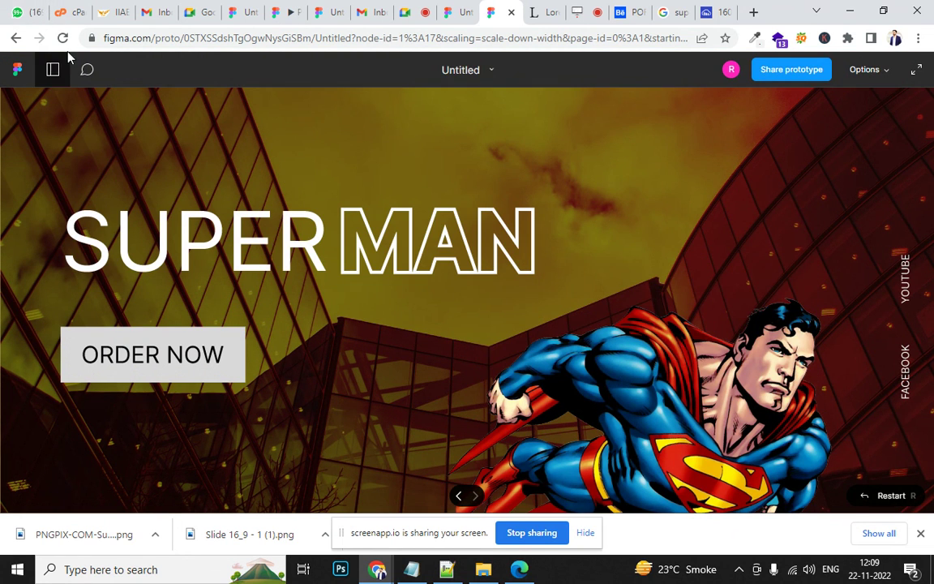
Reload the prototype and watch the quicker transition into the Superman hero page.
left_click(63, 41)
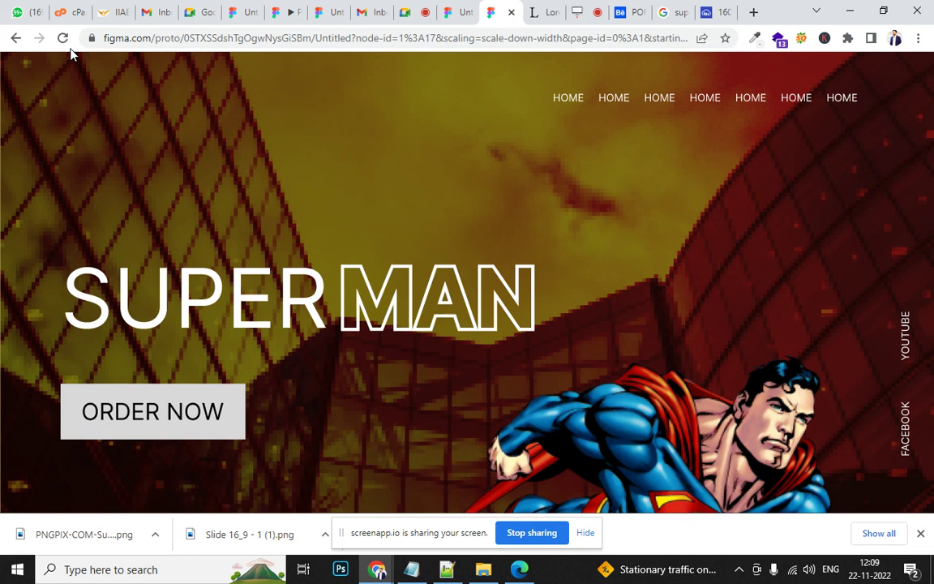
scroll(329, 266, "down", 2)
scroll(312, 251, "up", 2)
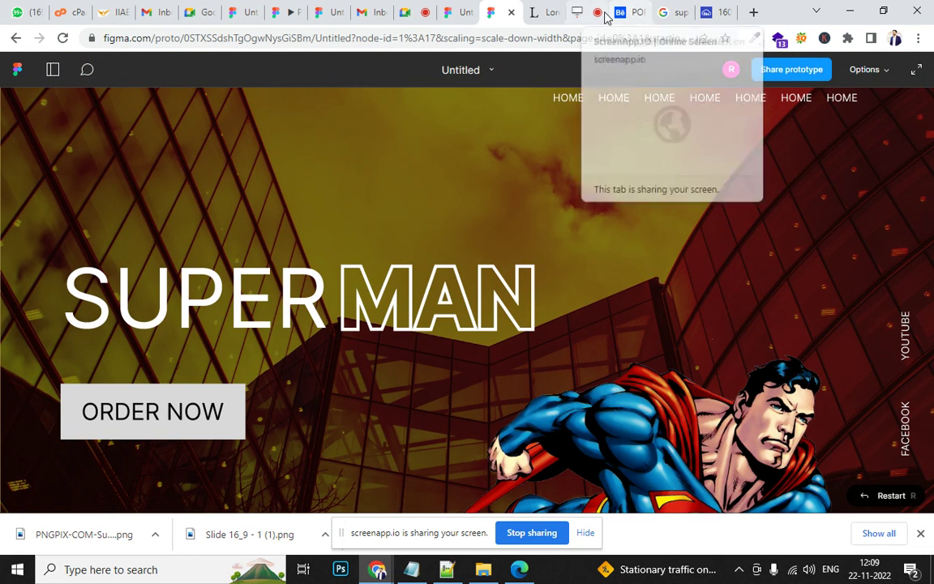